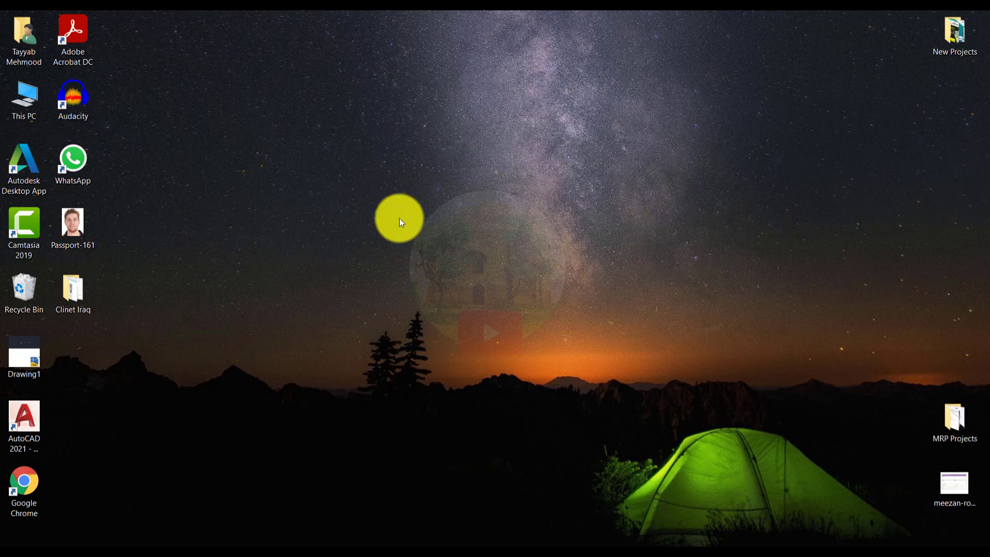
Step: Open Passport-161.jpg from the desktop in the Photos app
left_click(86, 231)
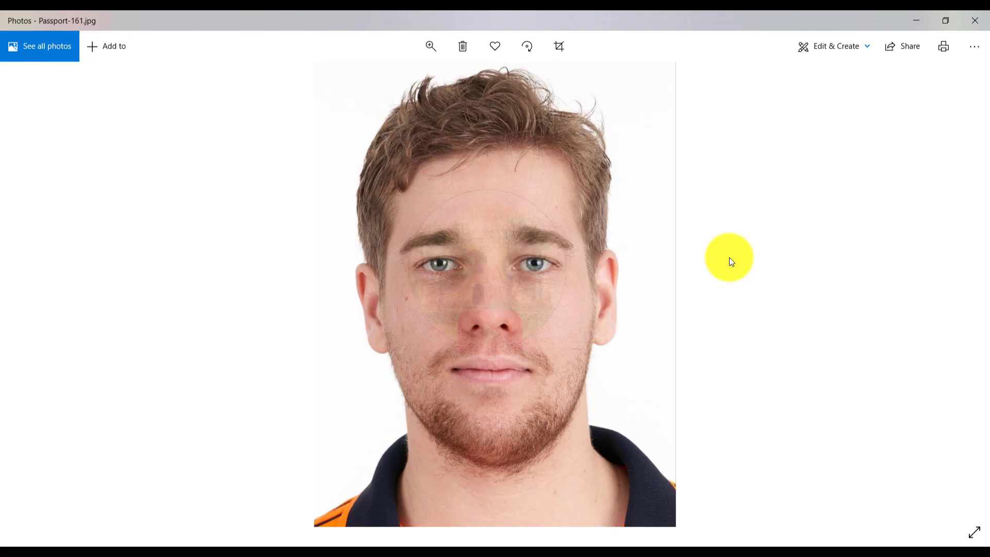
Step: Close Photos and open Passport-161 for editing in Paint
left_click(974, 20)
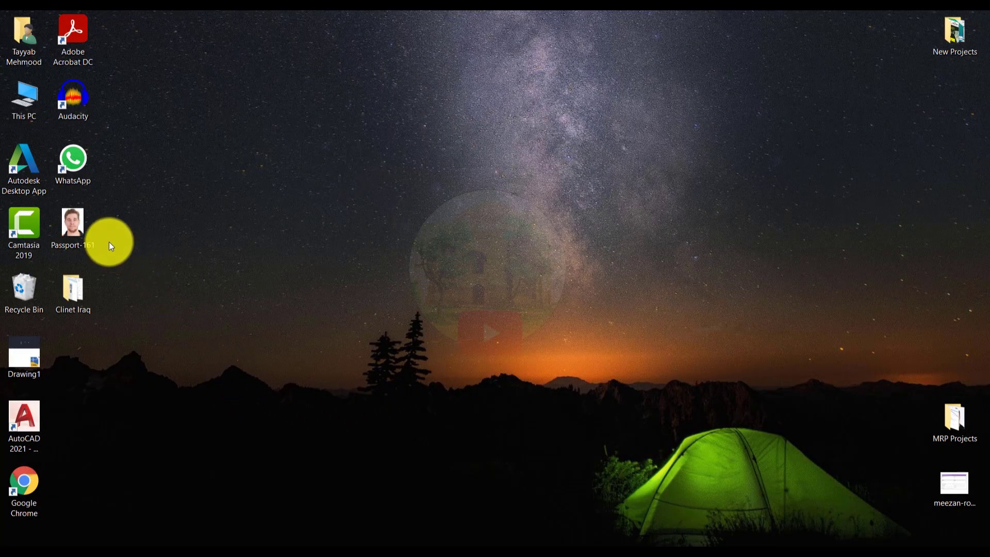
right_click(78, 224)
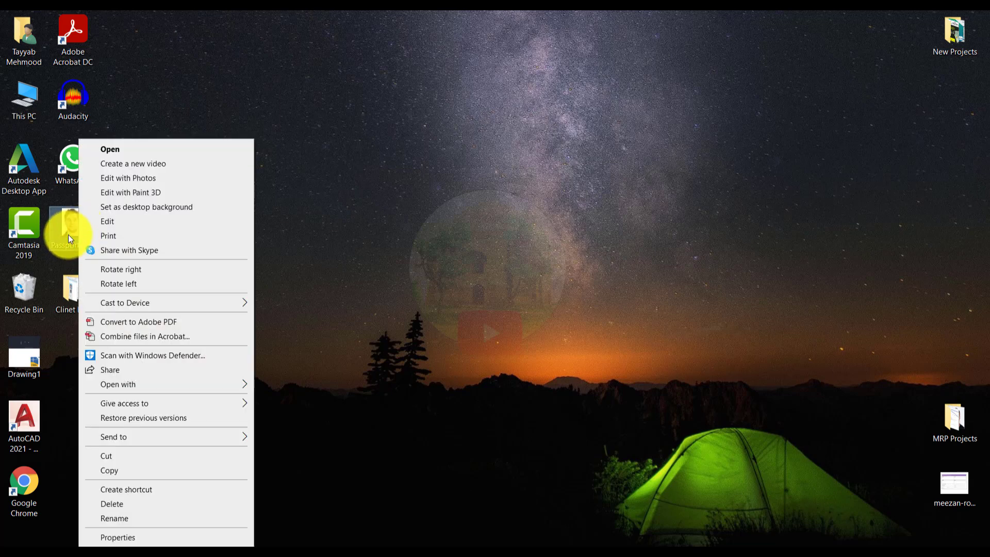
left_click(98, 224)
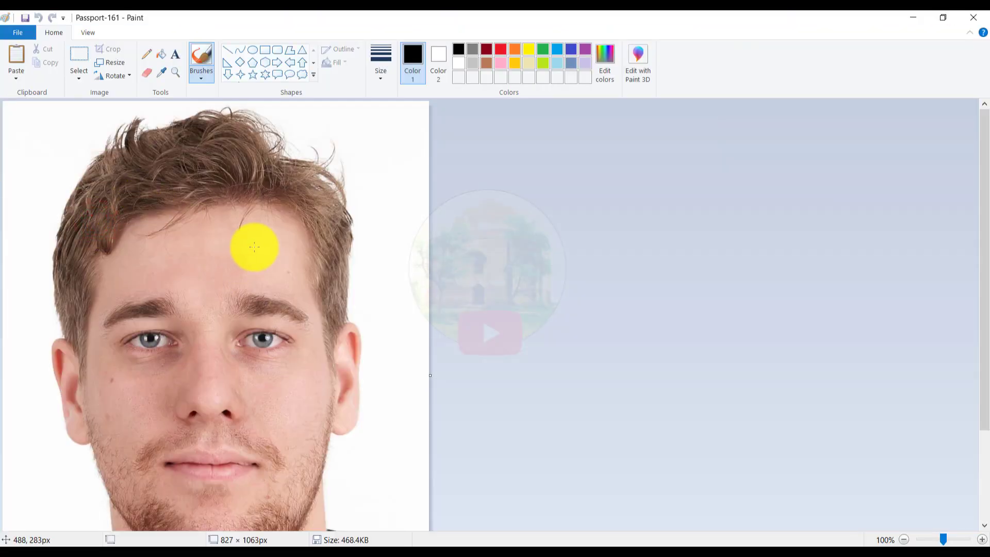
Step: Widen the canvas rightward, then minimize Paint and reopen Passport-161 in Paint
scroll(254, 246, "down", 1, "ctrl")
left_click_drag(220, 242, 565, 229)
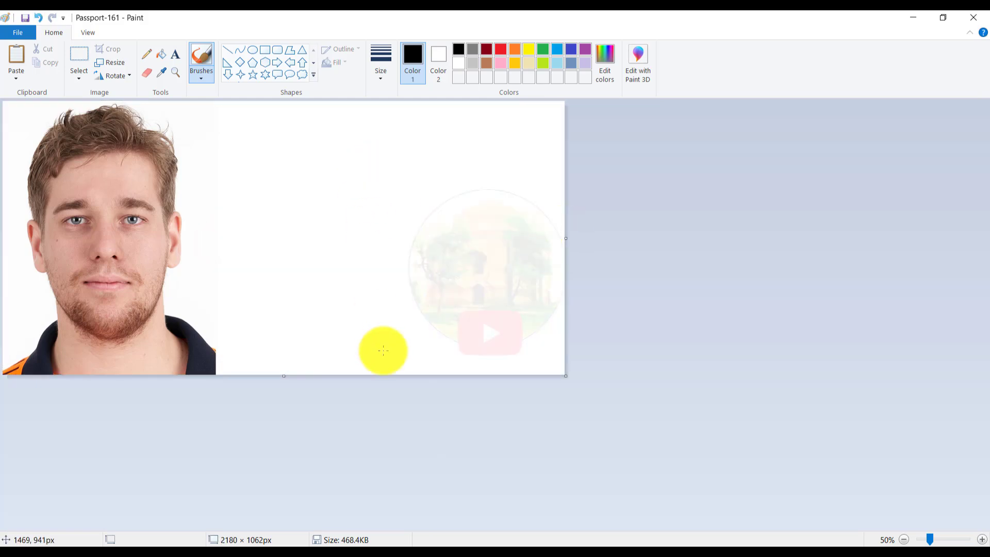
left_click(908, 18)
right_click(75, 226)
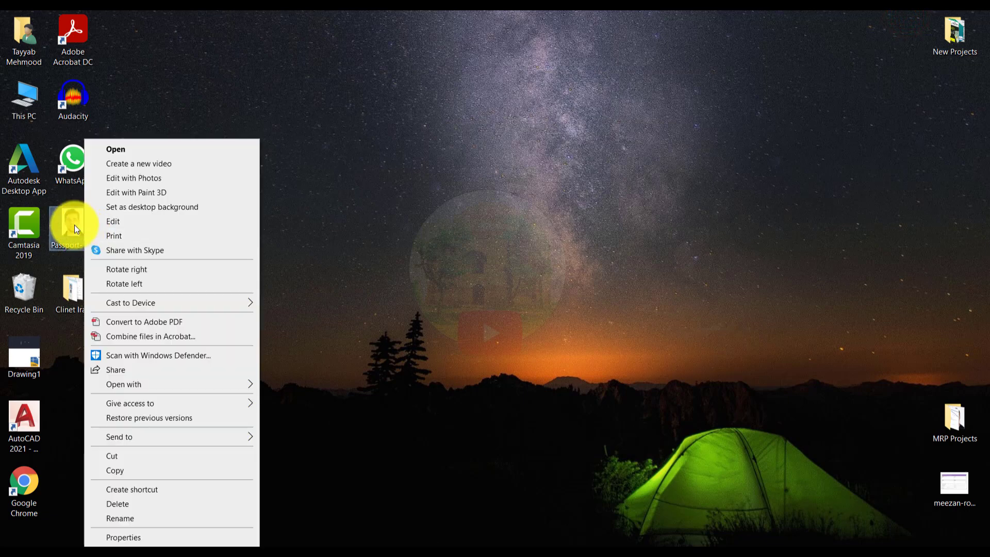
left_click(106, 222)
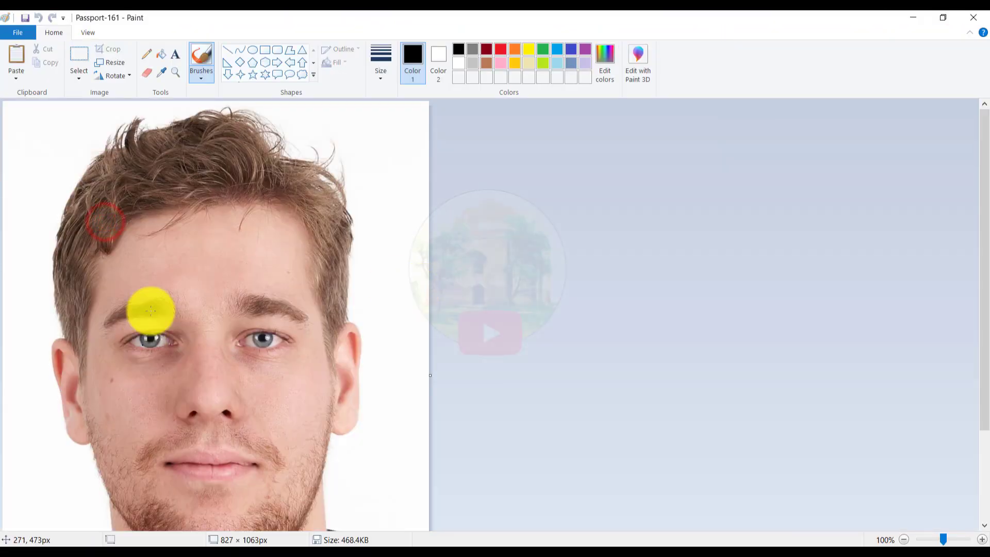
Step: Duplicate the whole portrait and place the copy beside the original
key("ctrl+a")
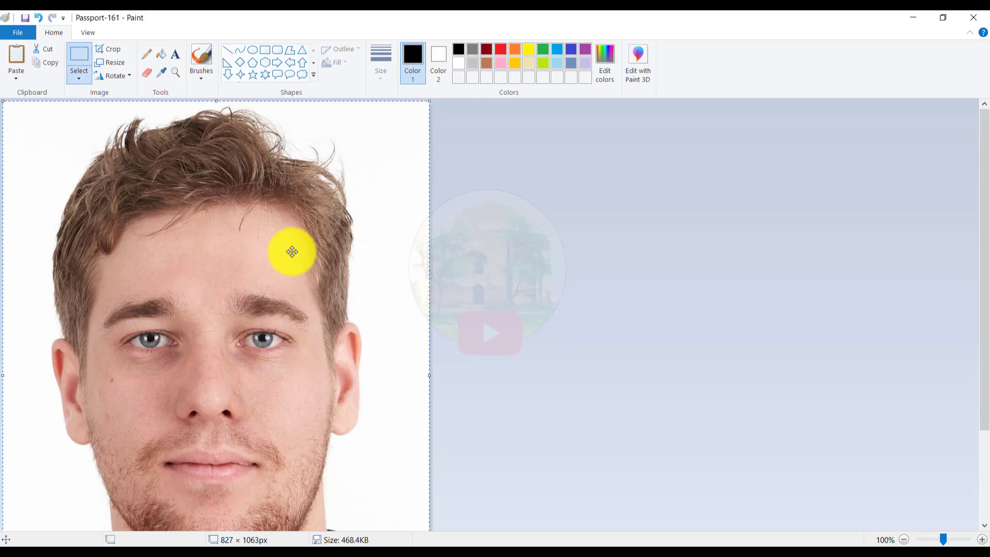
key("Delete")
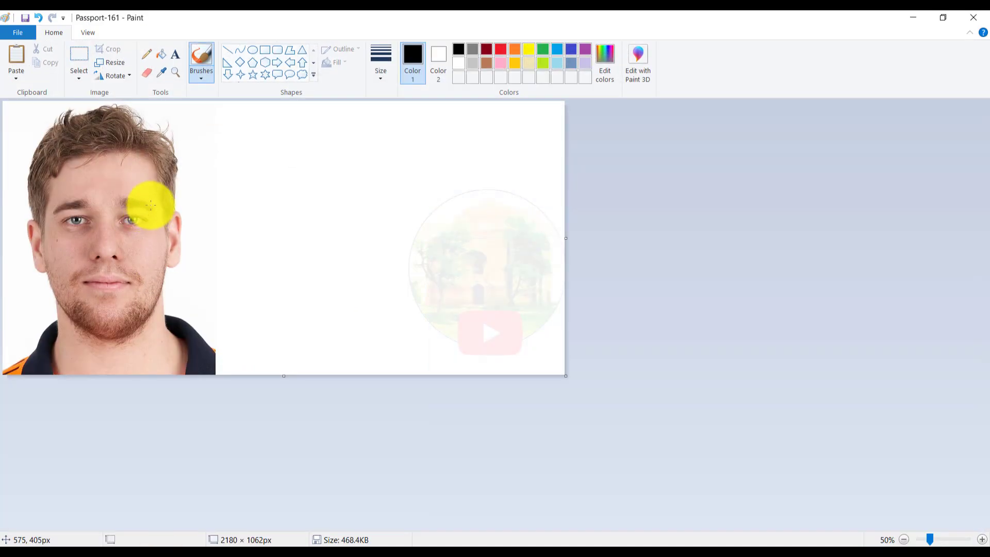
key("ctrl+v")
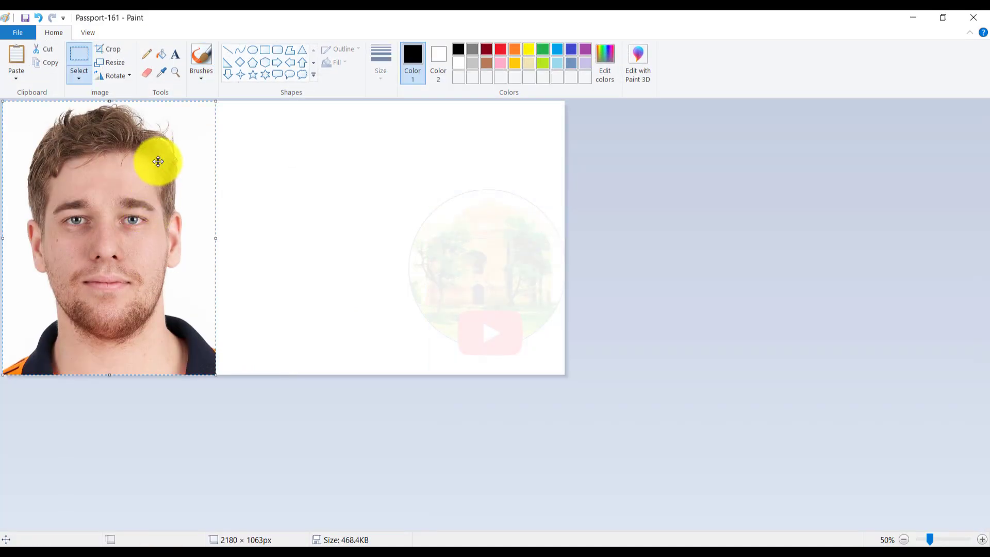
left_click_drag(144, 282, 360, 283)
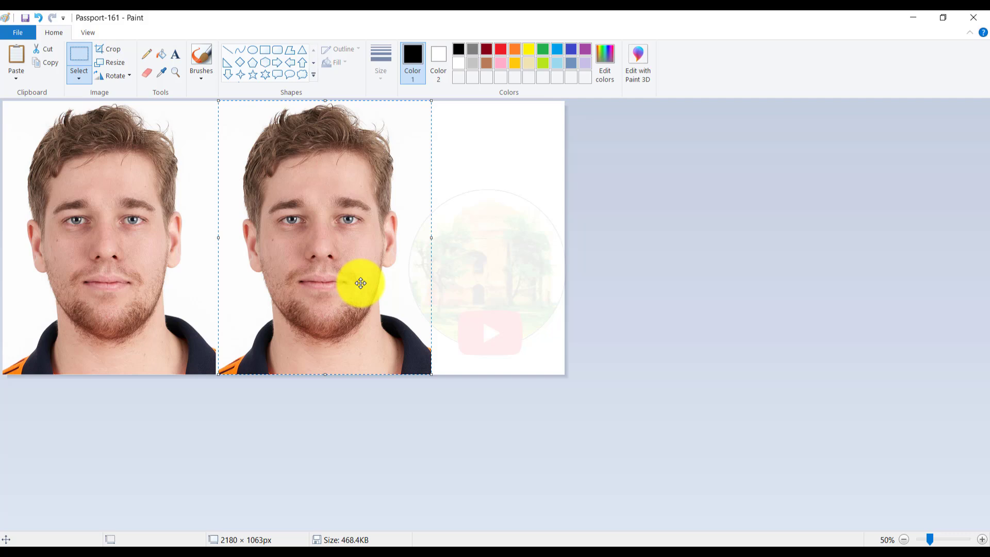
Step: Trim the canvas width to 1688 px to fit both portraits and close Paint
left_click(459, 265)
left_click_drag(566, 239, 439, 248)
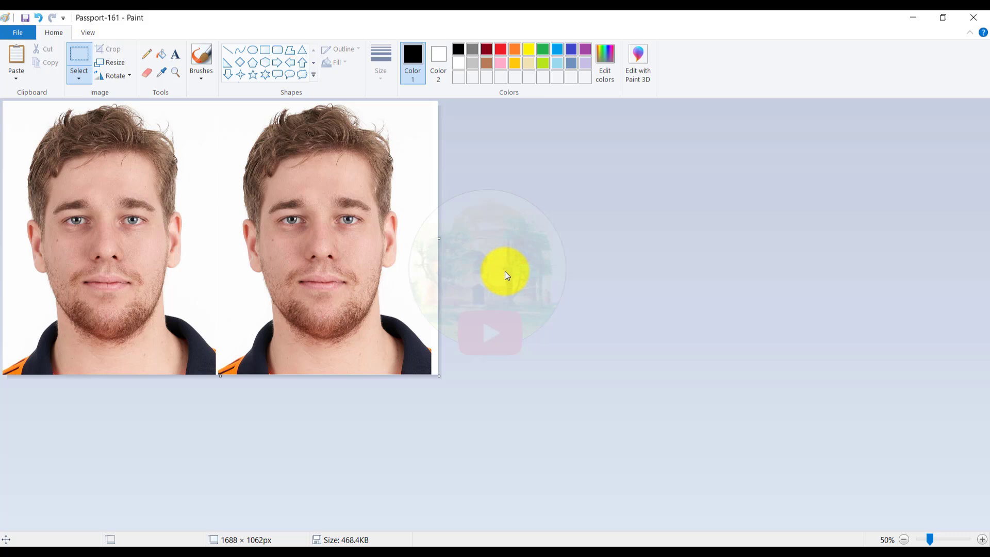
left_click(973, 18)
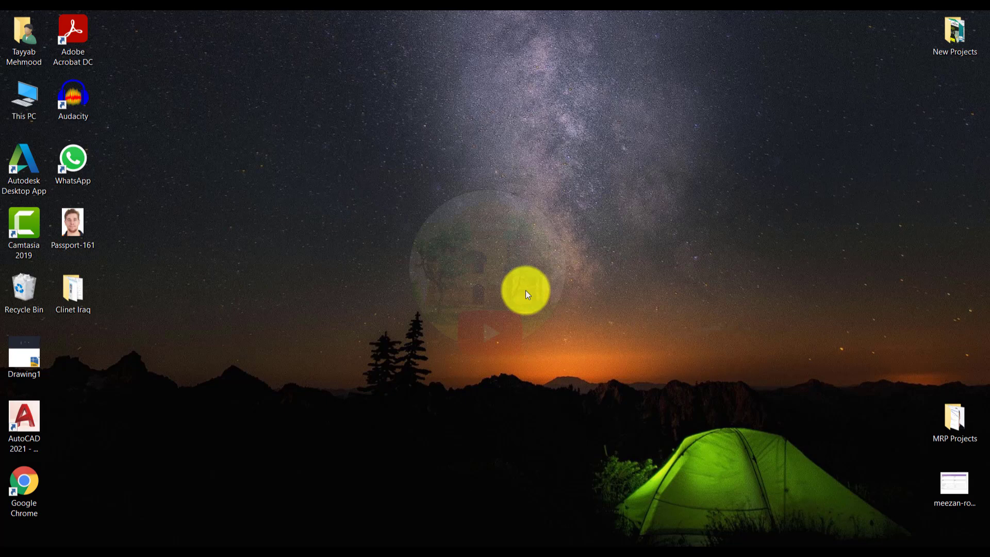
Step: Launch Chrome and go to id.nadra.gov.pk
double_click(33, 492)
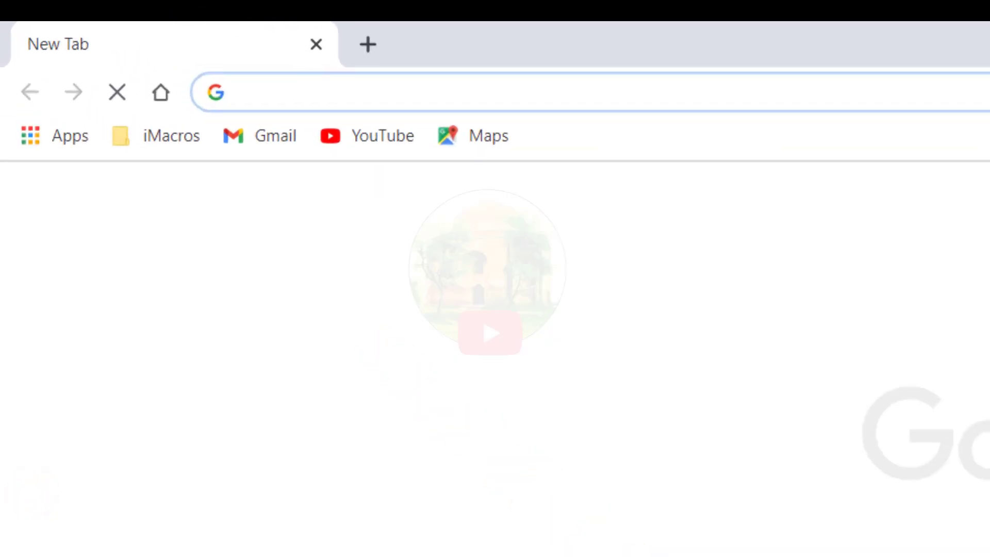
type("Id.nadra.gov.pk")
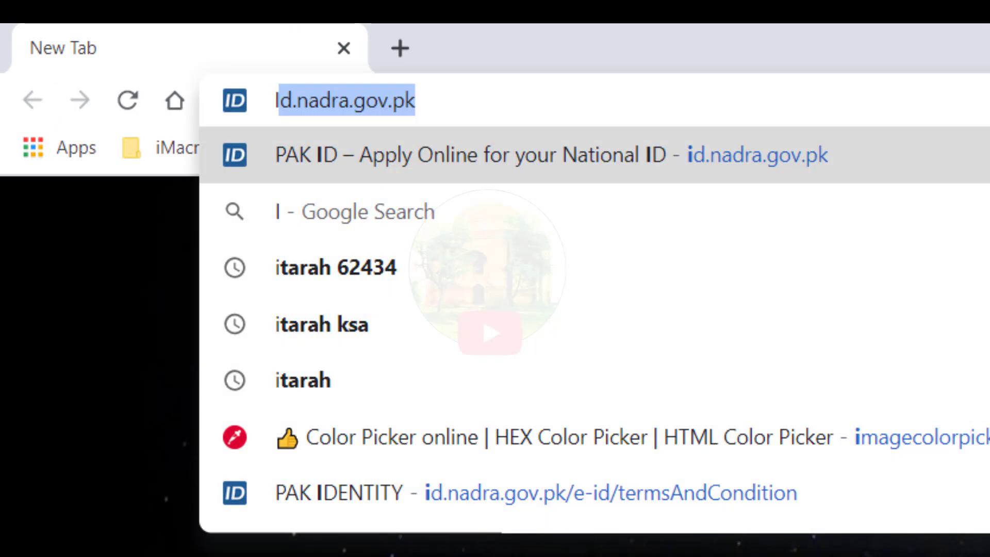
key("Return")
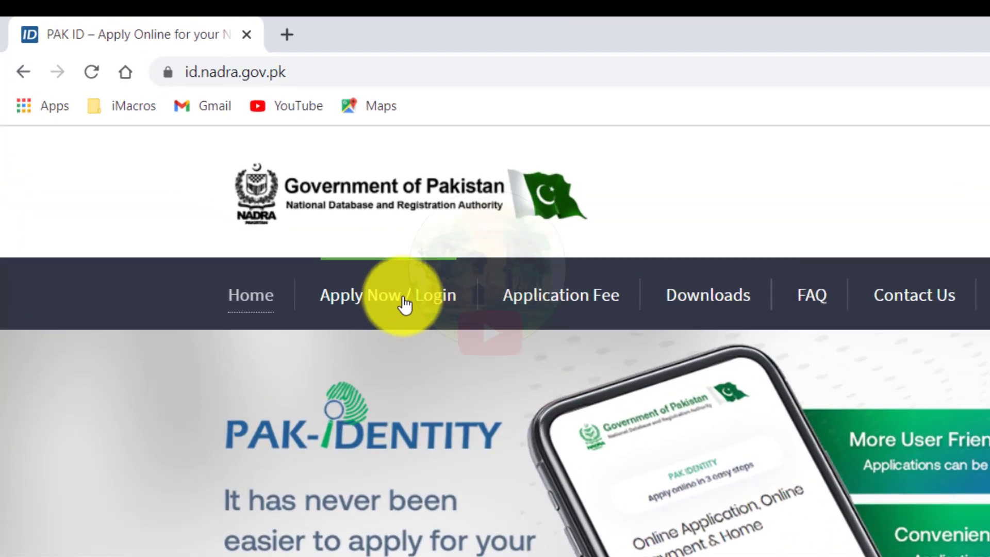
Step: Log in with the existing account's e-mail, password and picture code
left_click(404, 304)
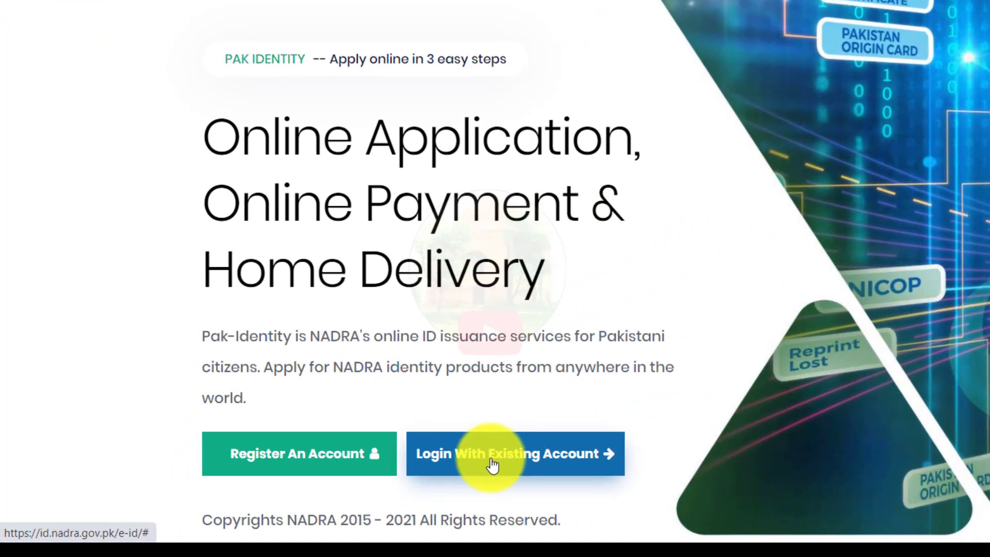
left_click(351, 491)
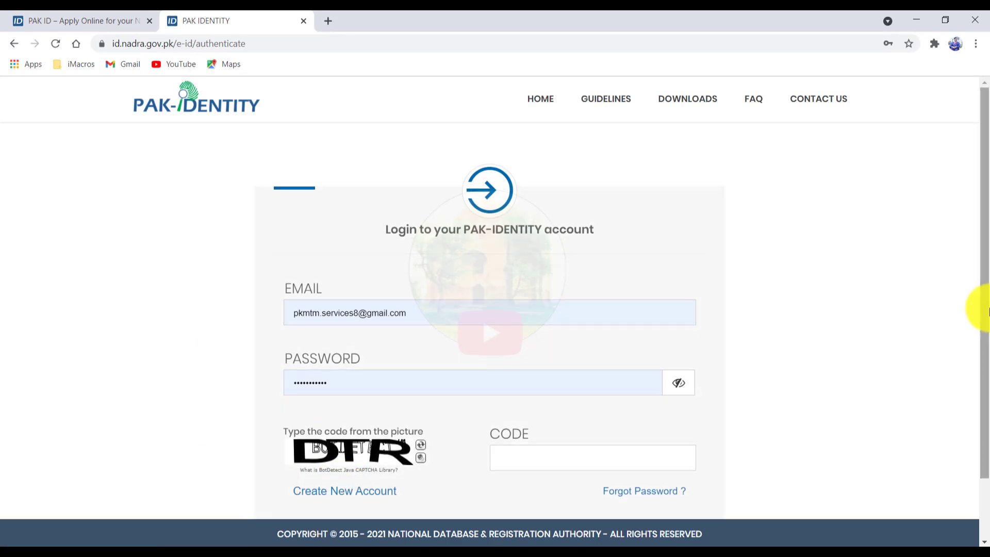
left_click_drag(982, 309, 979, 335)
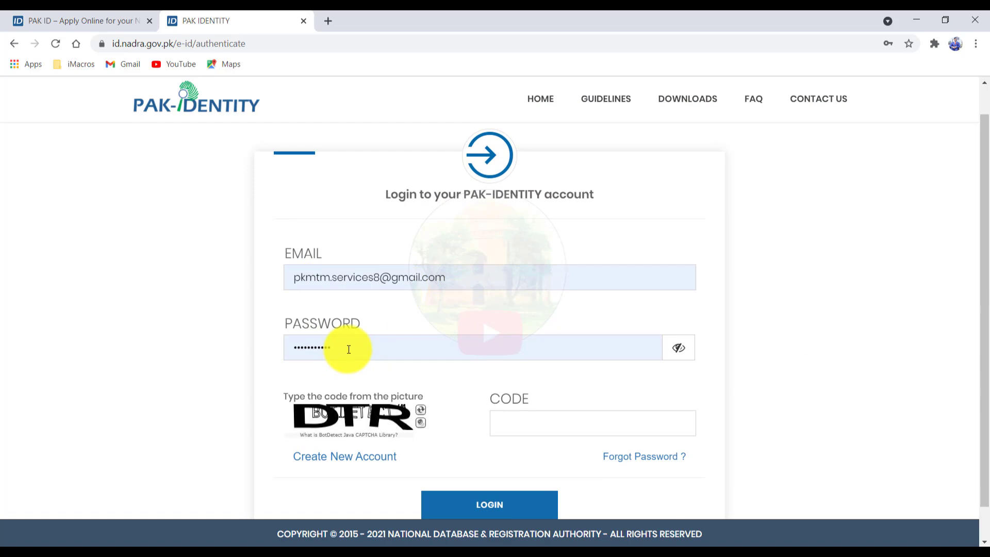
key("Tab")
type("DTR")
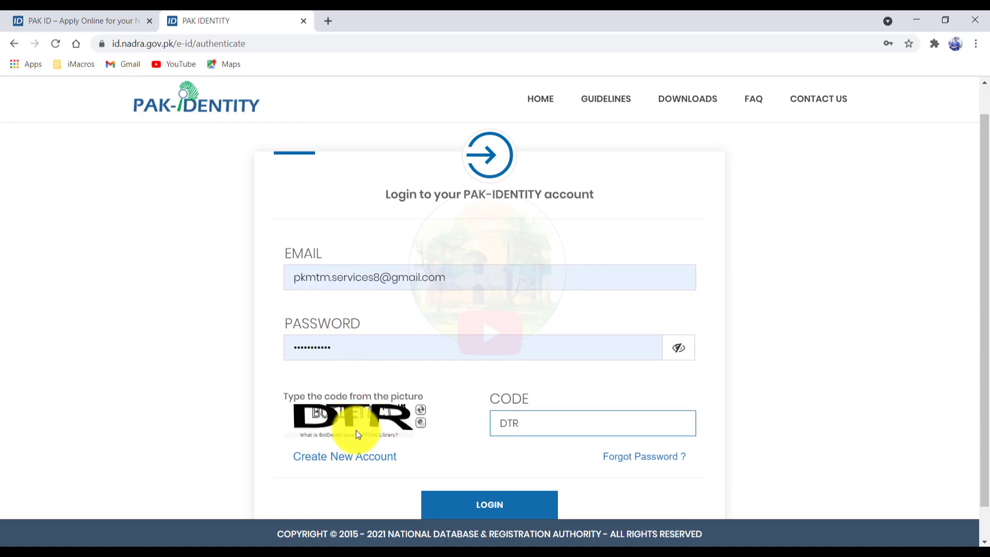
left_click(492, 504)
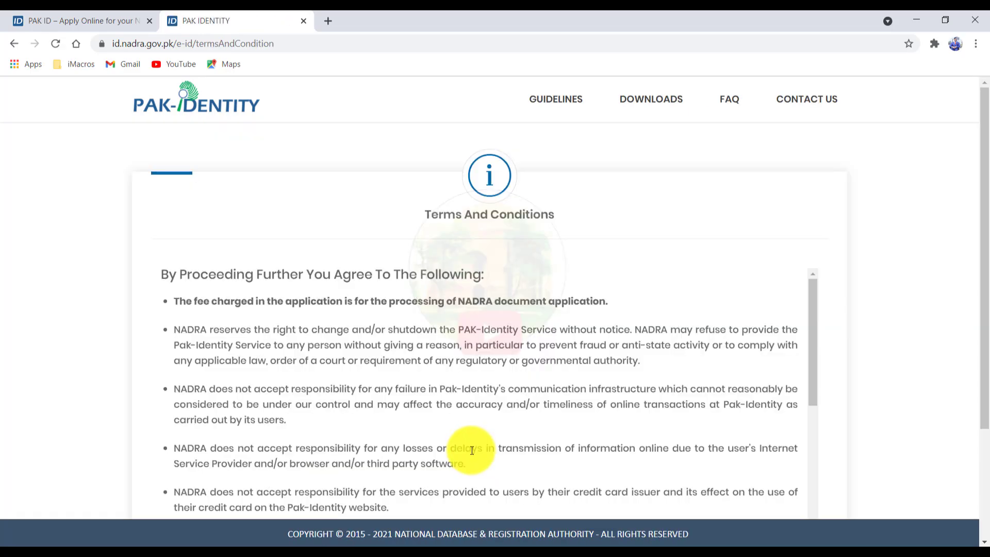
Step: Accept the terms and continue to the Existing Applications dashboard
scroll(471, 449, "down", 8)
scroll(552, 322, "down", 3)
left_click(542, 469)
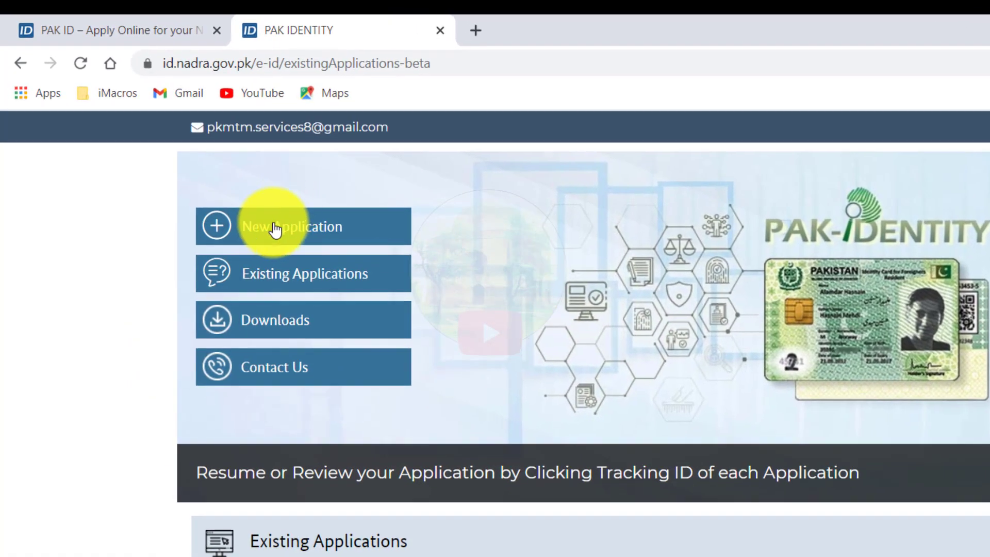
Step: Start a new application for issuance of an identity card
left_click(188, 158)
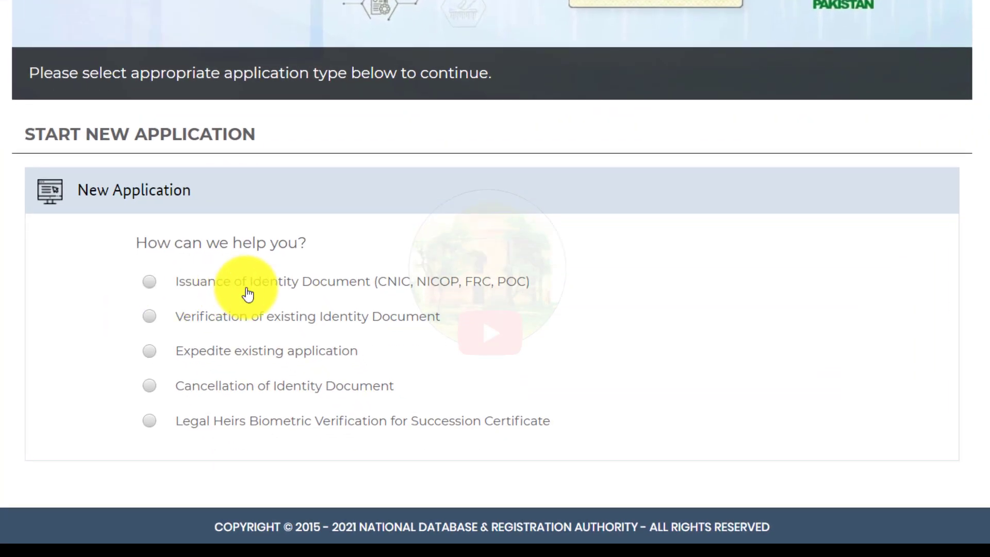
left_click(149, 281)
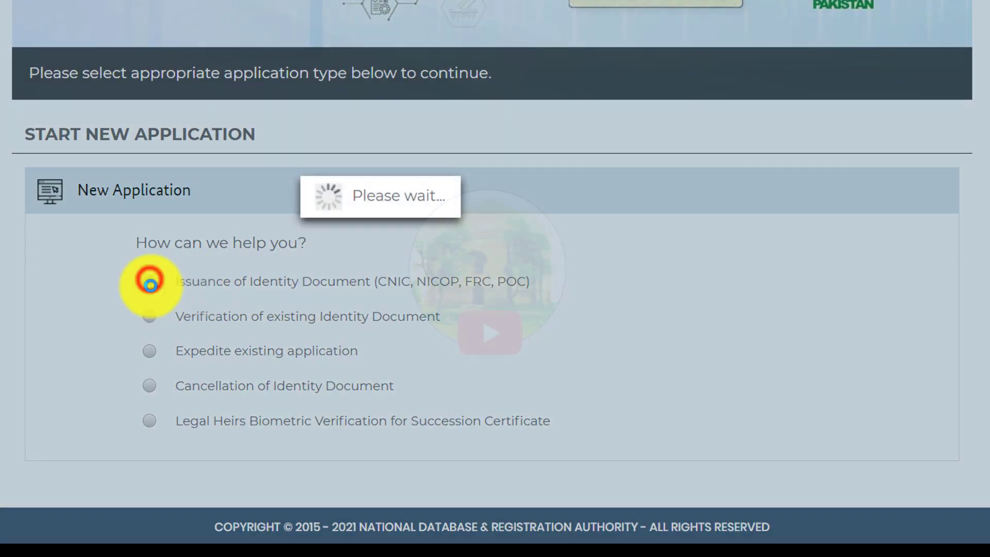
scroll(147, 285, "down", 3)
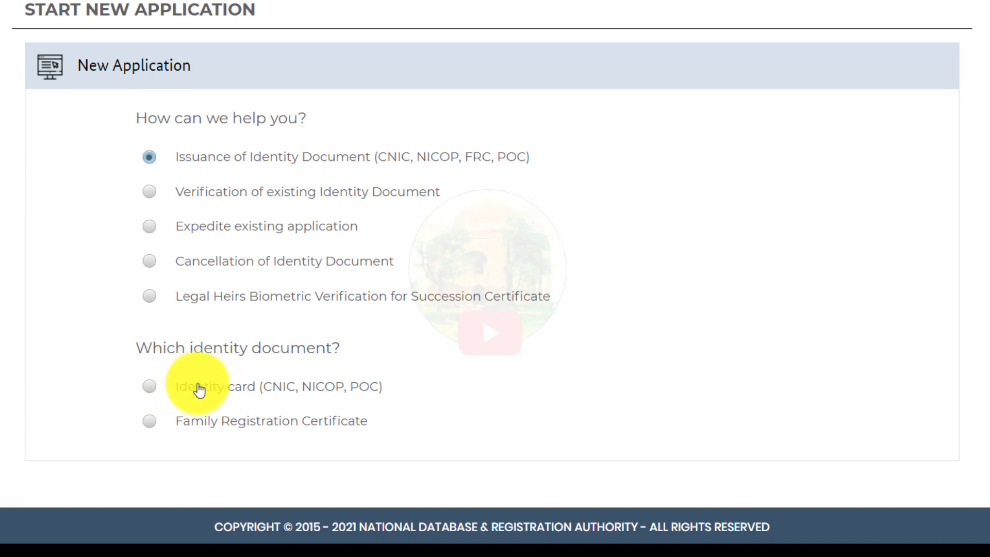
left_click(149, 388)
scroll(153, 379, "down", 1)
scroll(153, 382, "down", 3)
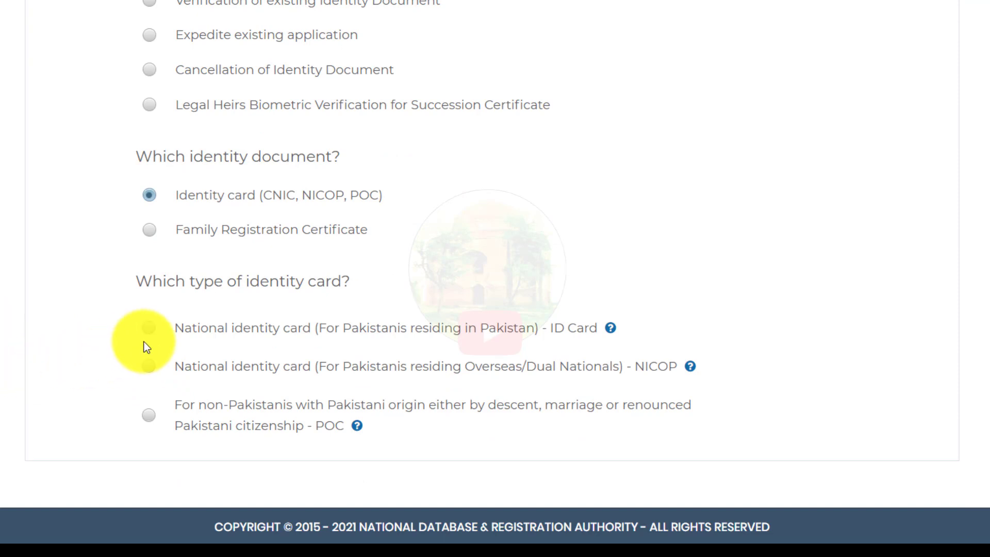
Step: Select NICOP for overseas Pakistanis as the card type
left_click(149, 328)
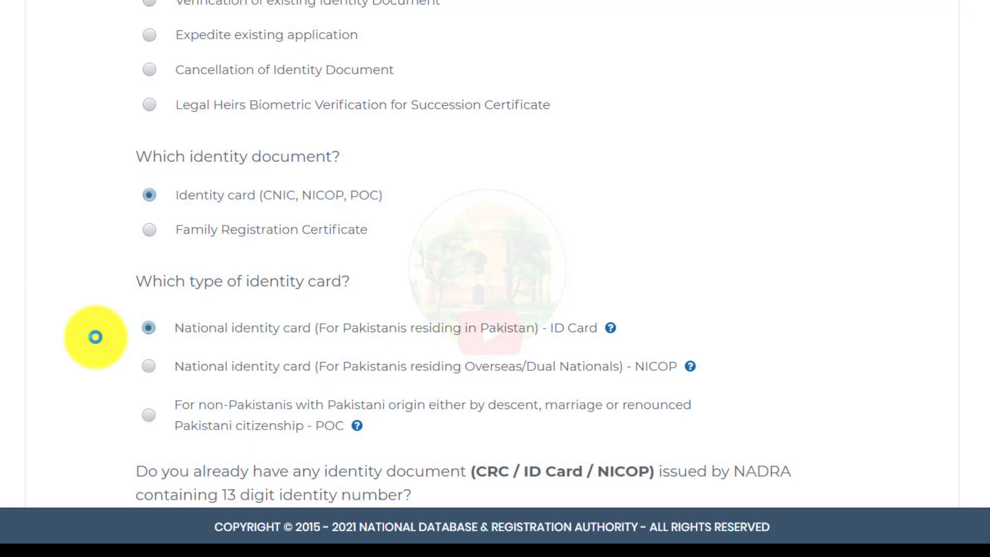
left_click(149, 366)
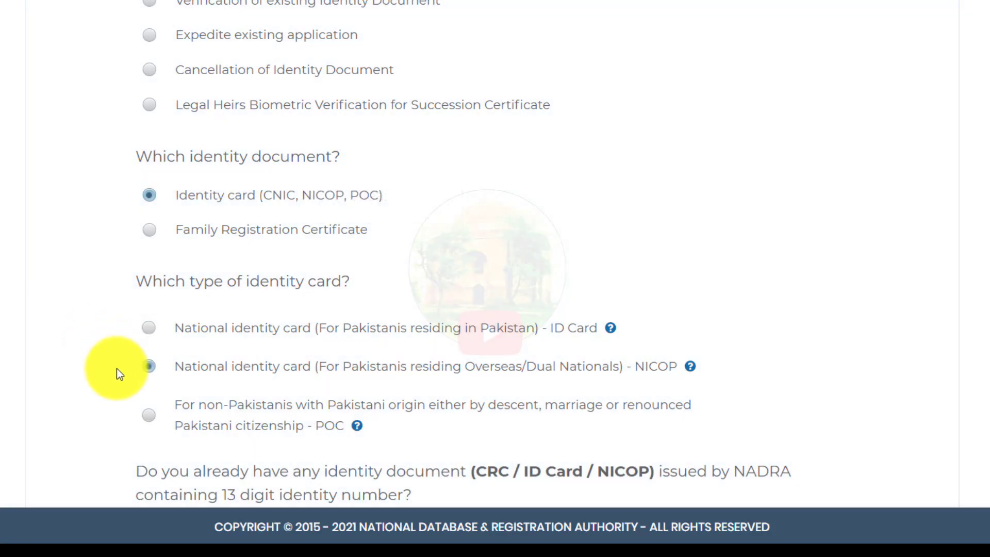
left_click(148, 367)
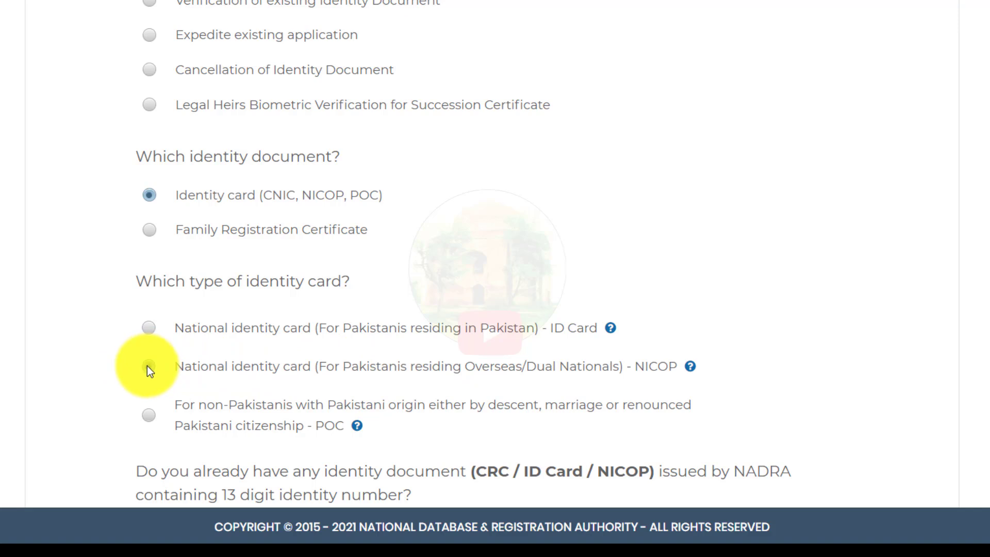
left_click(149, 329)
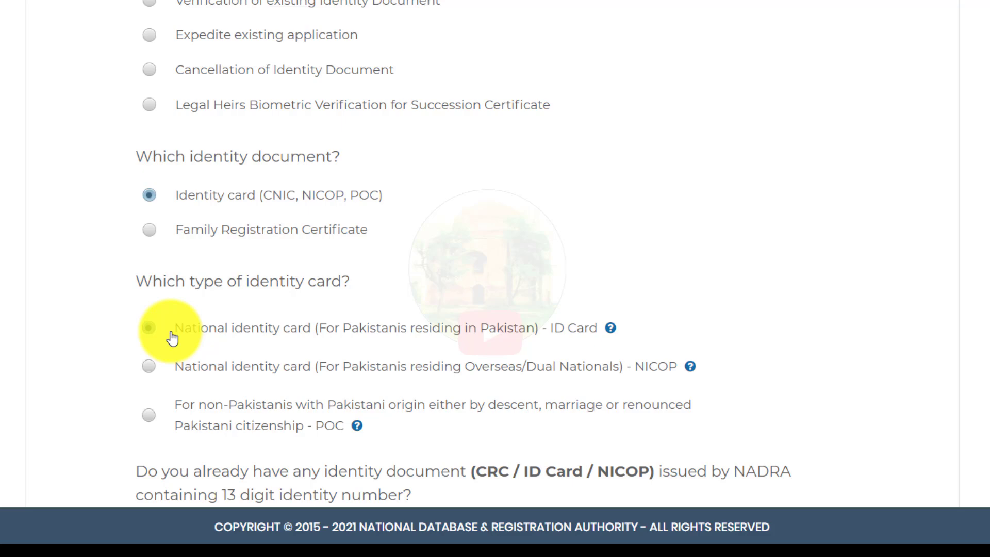
left_click(147, 366)
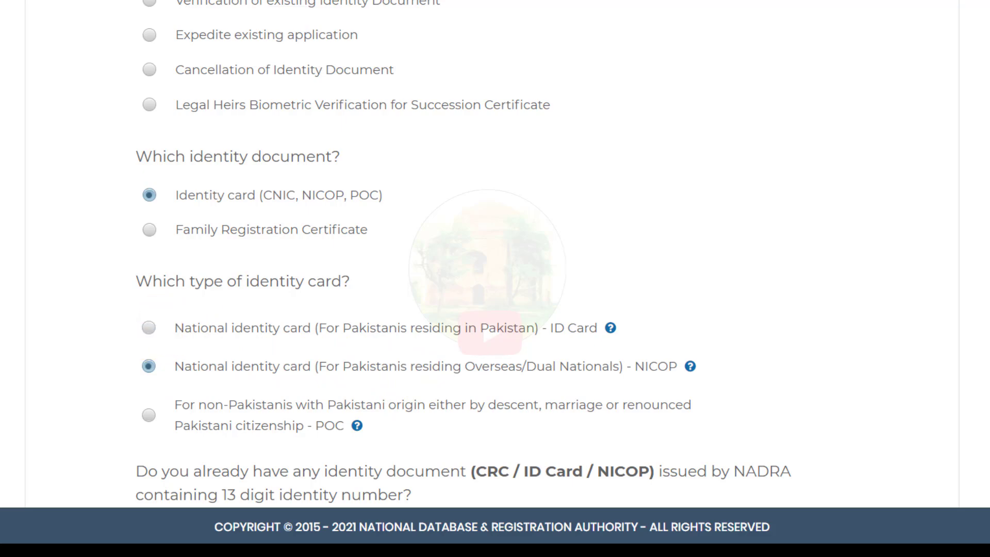
scroll(287, 270, "down", 1)
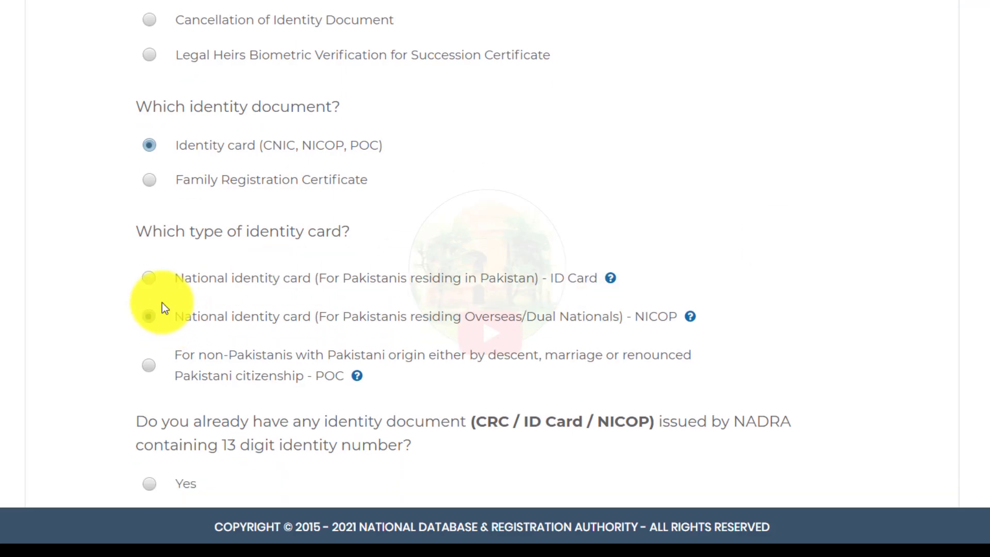
left_click(146, 275)
left_click(148, 316)
scroll(622, 355, "down", 2)
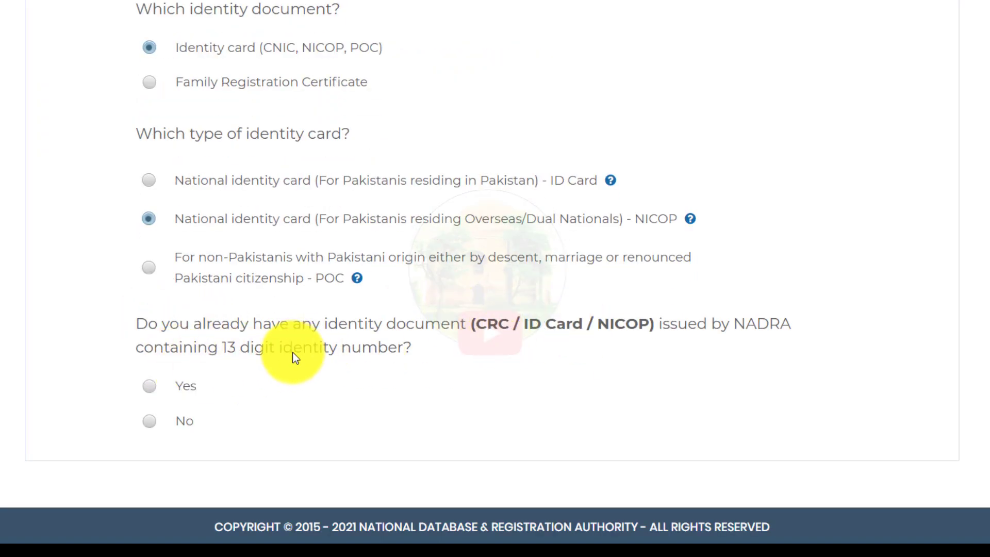
Step: Answer Yes to holding an identity document, then enter and verify the 13-digit identity number
left_click(150, 386)
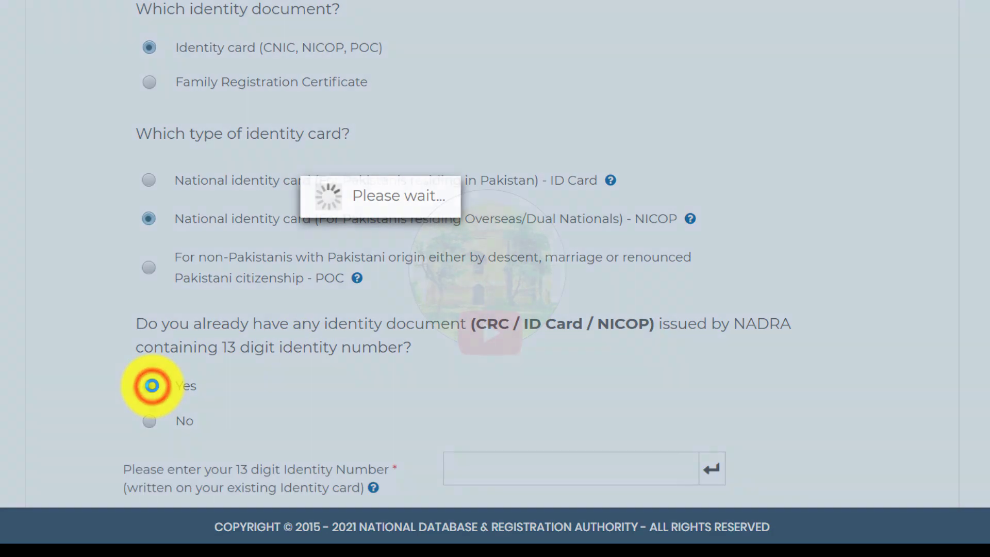
scroll(151, 386, "down", 2)
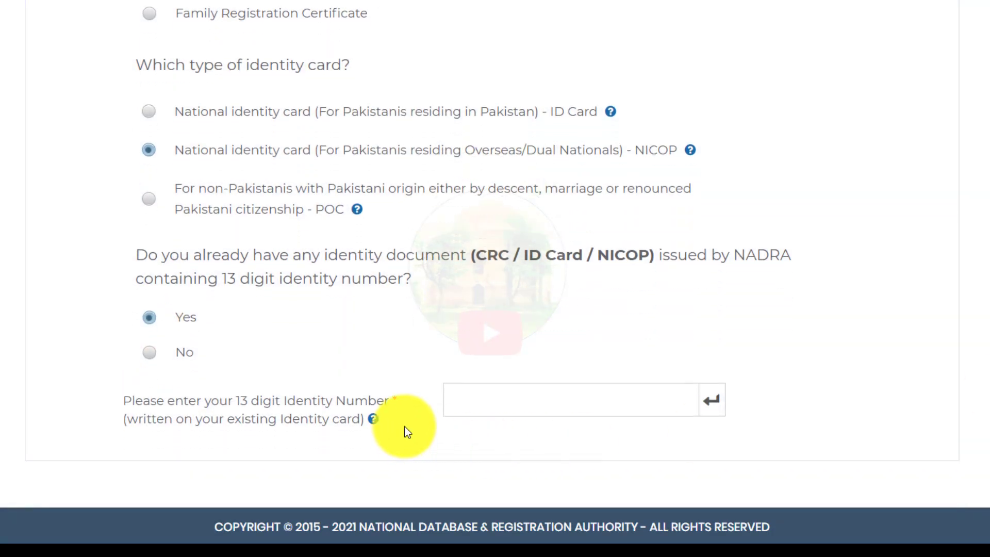
left_click(448, 402)
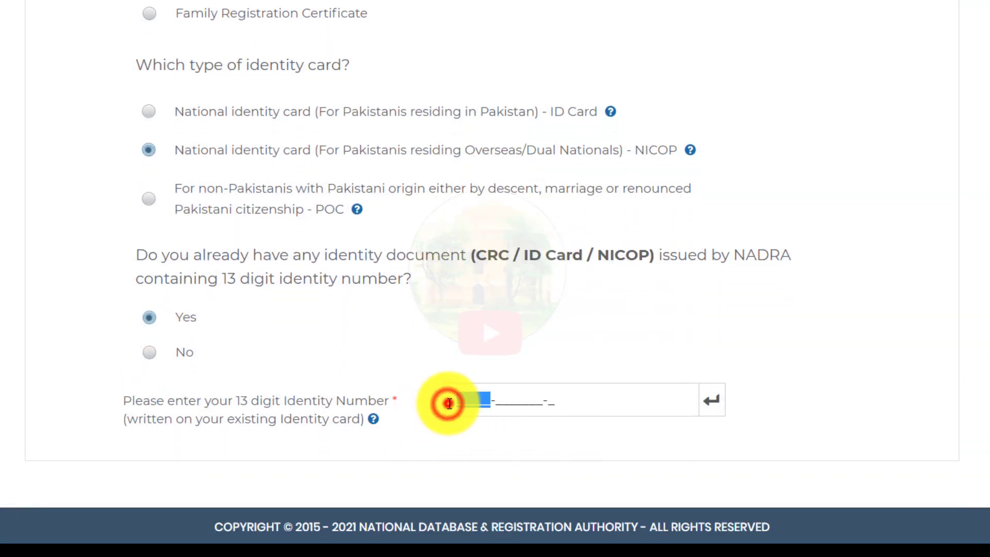
key("ctrl+v")
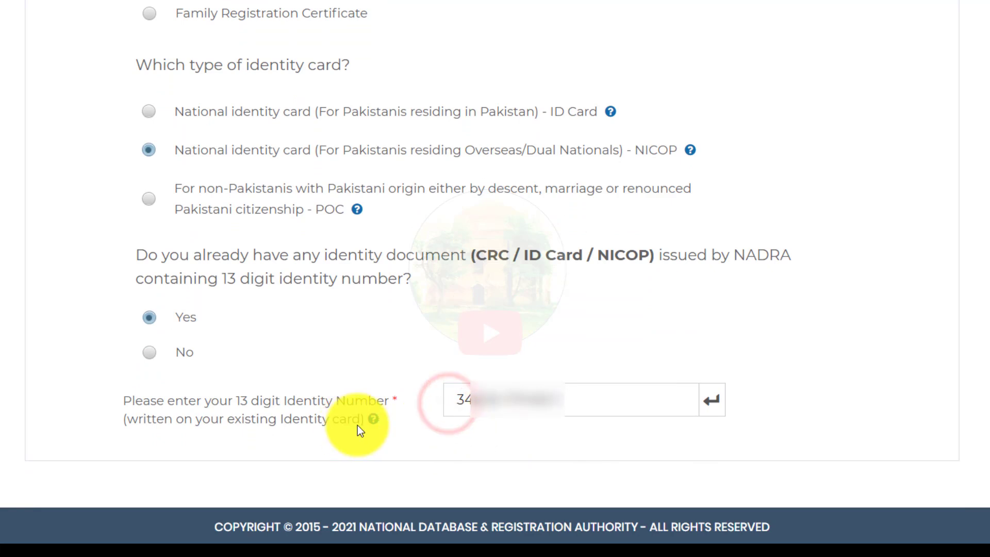
left_click(713, 405)
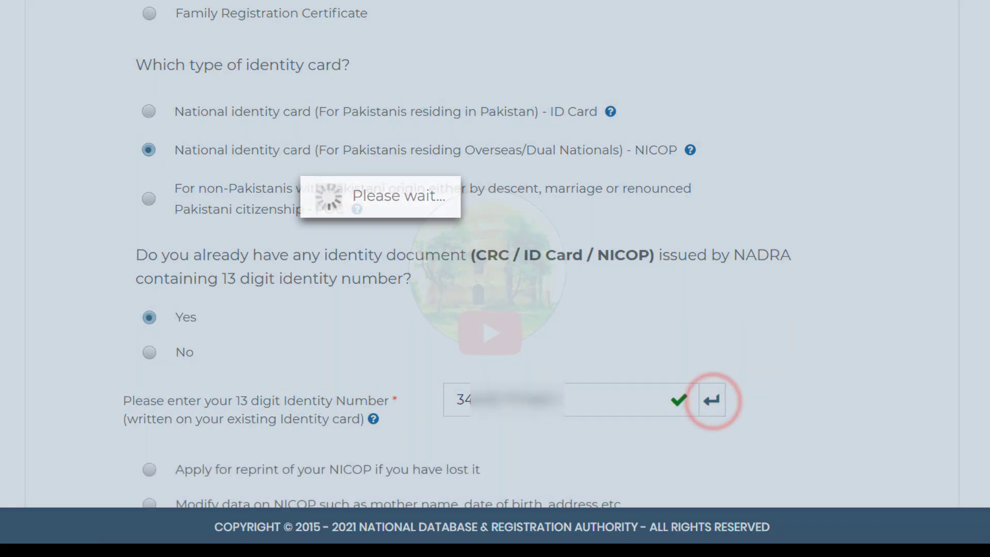
Step: Choose 'Modify data on NICOP such as mother name, date of birth, address etc.' and start the application
scroll(920, 393, "down", 2)
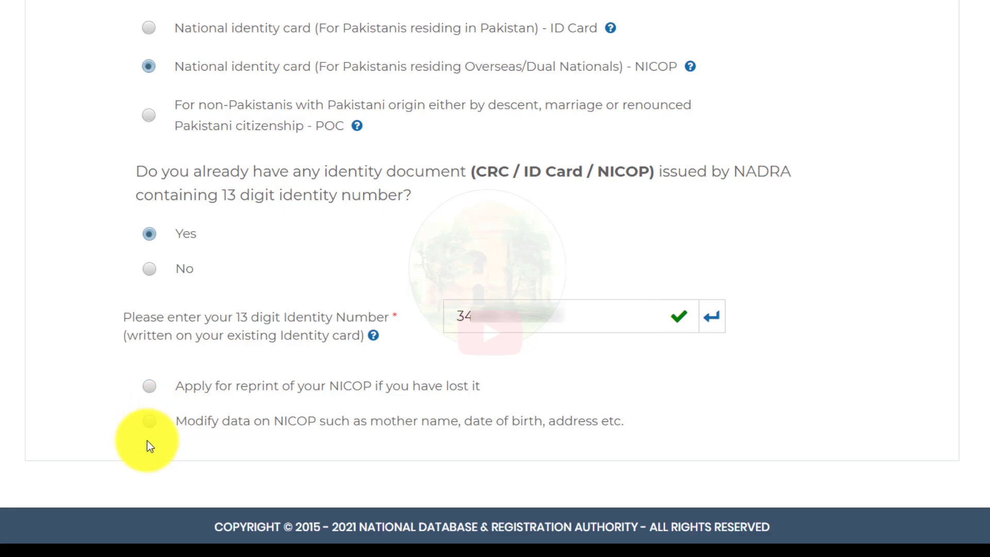
left_click(150, 421)
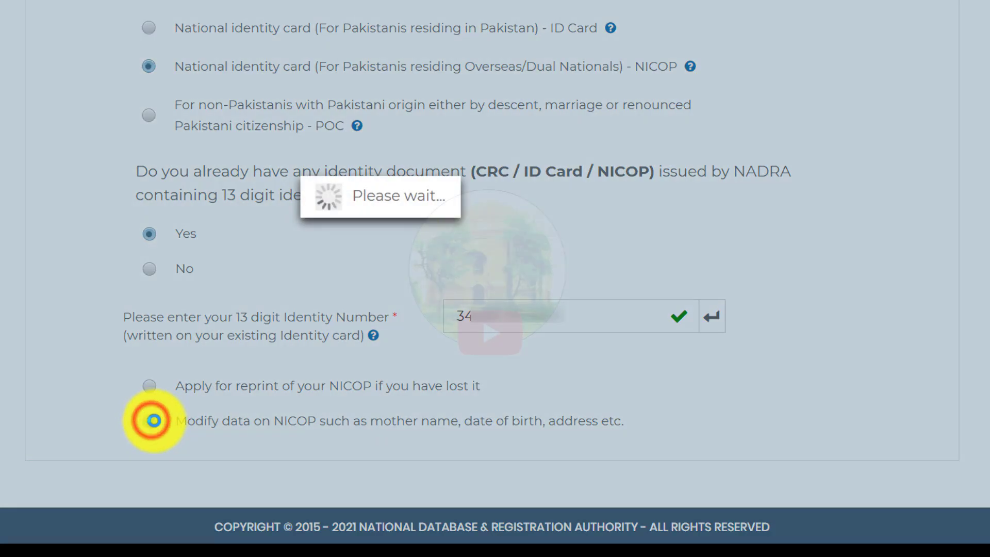
scroll(491, 278, "down", 2)
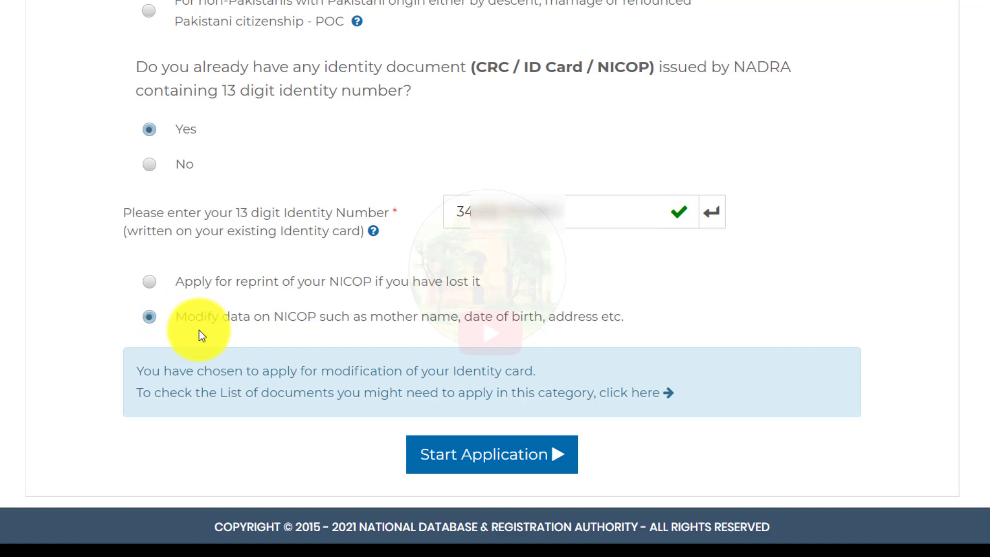
left_click(469, 453)
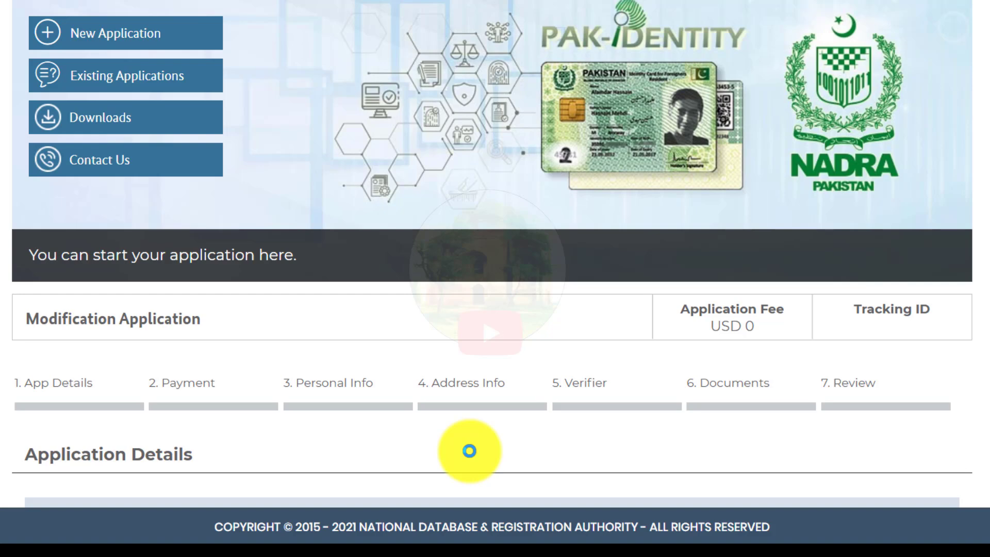
Step: Select Normal processing priority and Abroad card delivery, with Switzerland as country of stay
scroll(491, 255, "down", 10)
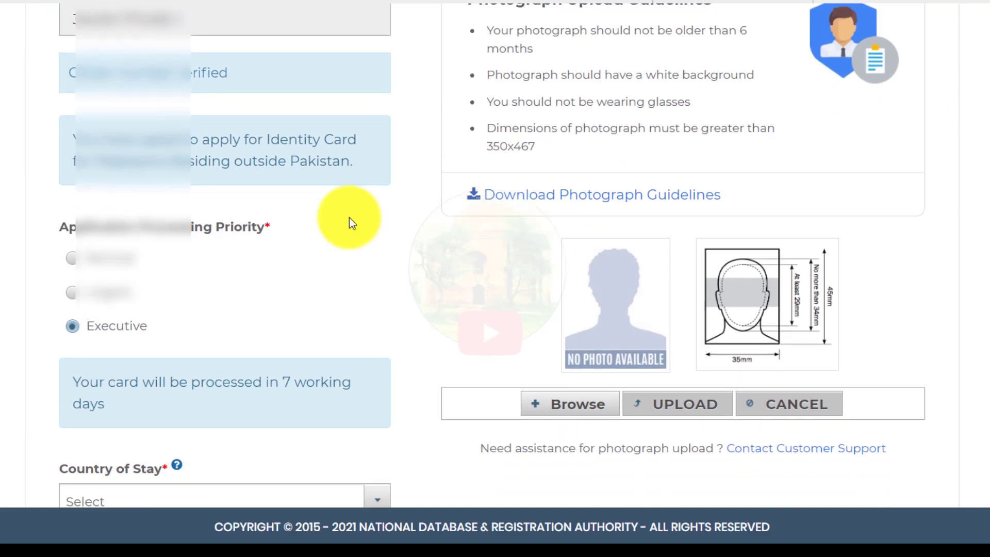
scroll(492, 255, "down", 3)
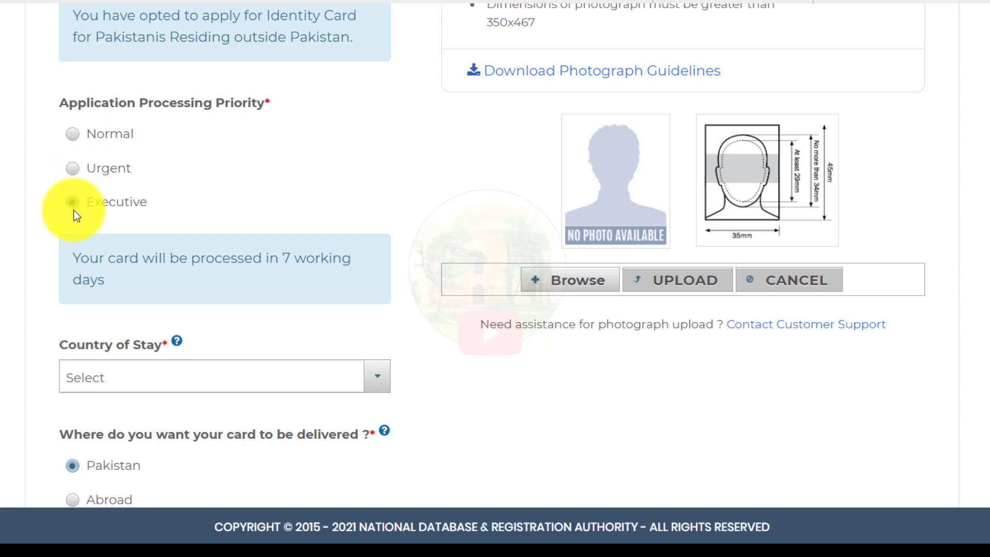
left_click(74, 137)
scroll(75, 137, "down", 2)
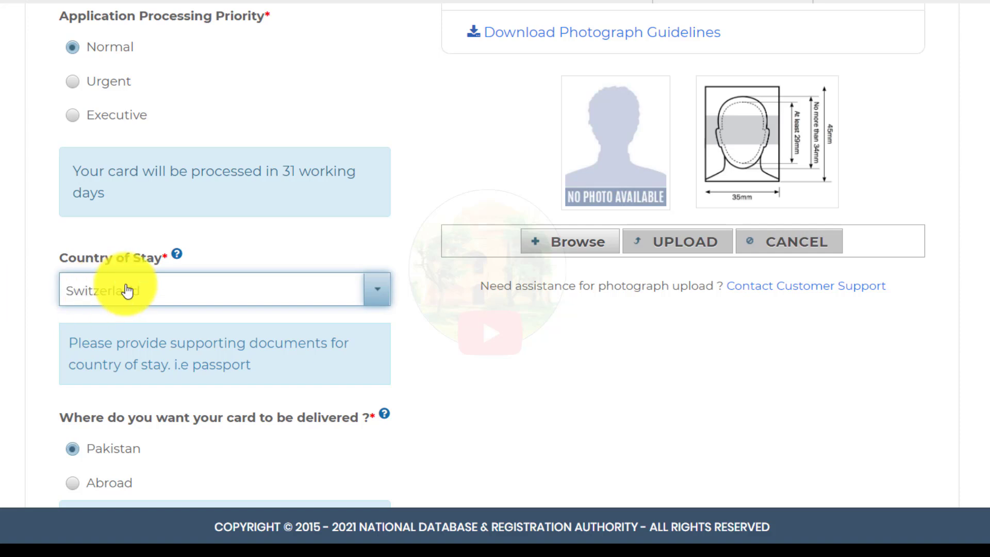
scroll(495, 258, "down", 3)
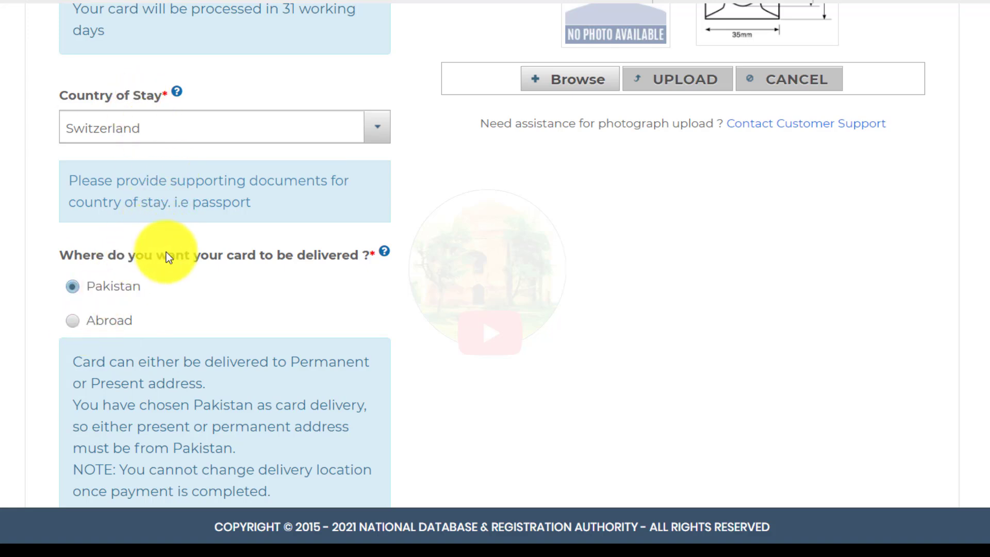
left_click(79, 322)
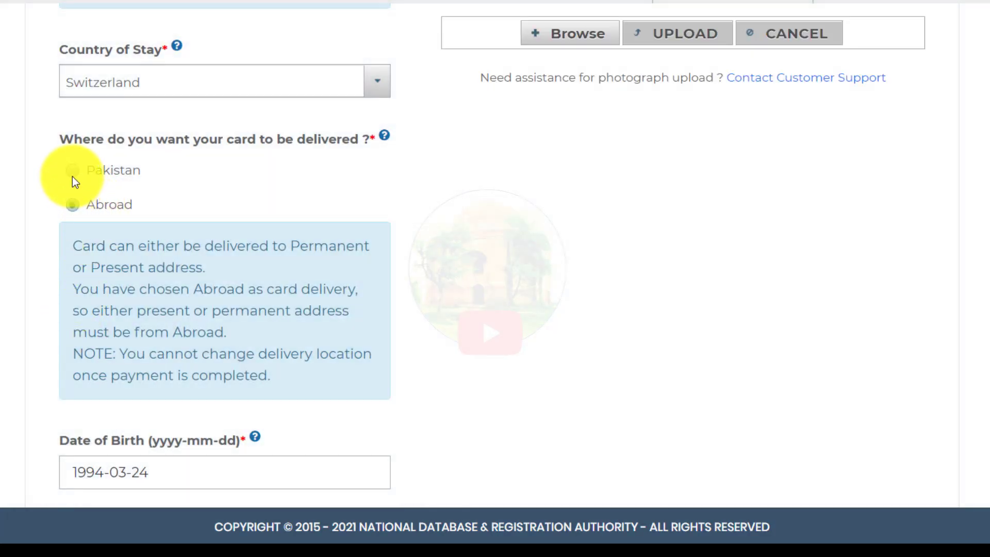
scroll(567, 328, "up", 5)
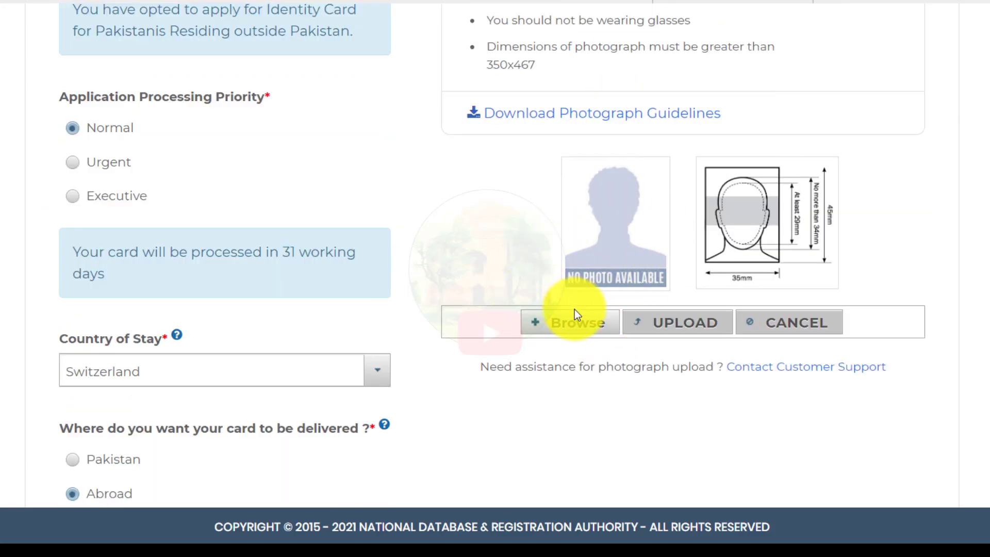
Step: Upload Passport-161-removebg-preview as the photograph, which fails with 'Not A Valid Jpeg Image File'
left_click(560, 326)
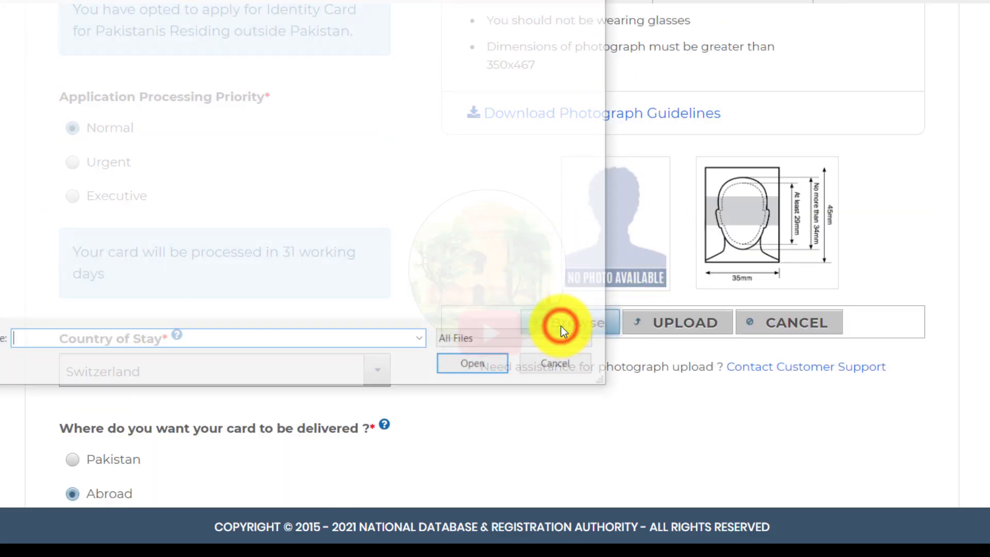
left_click(60, 1)
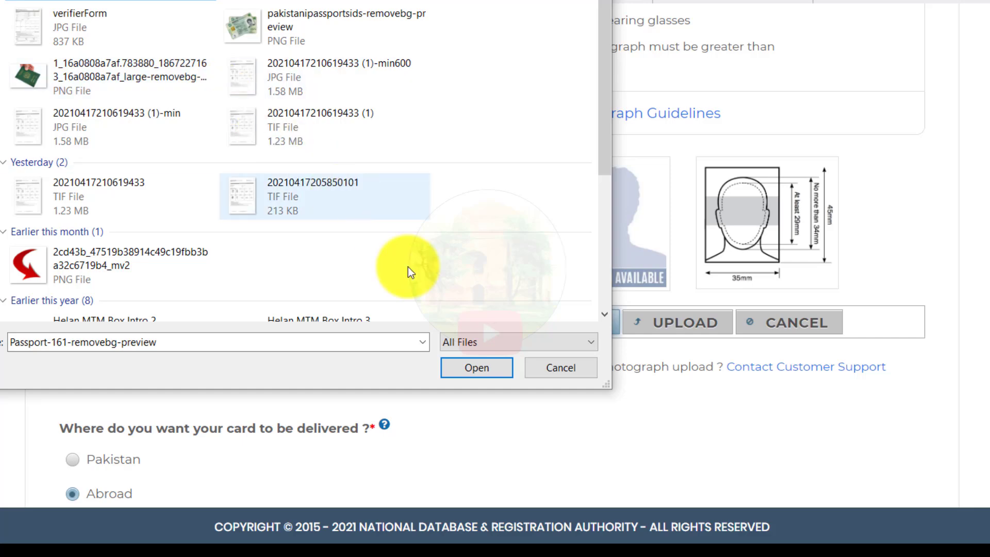
left_click(465, 371)
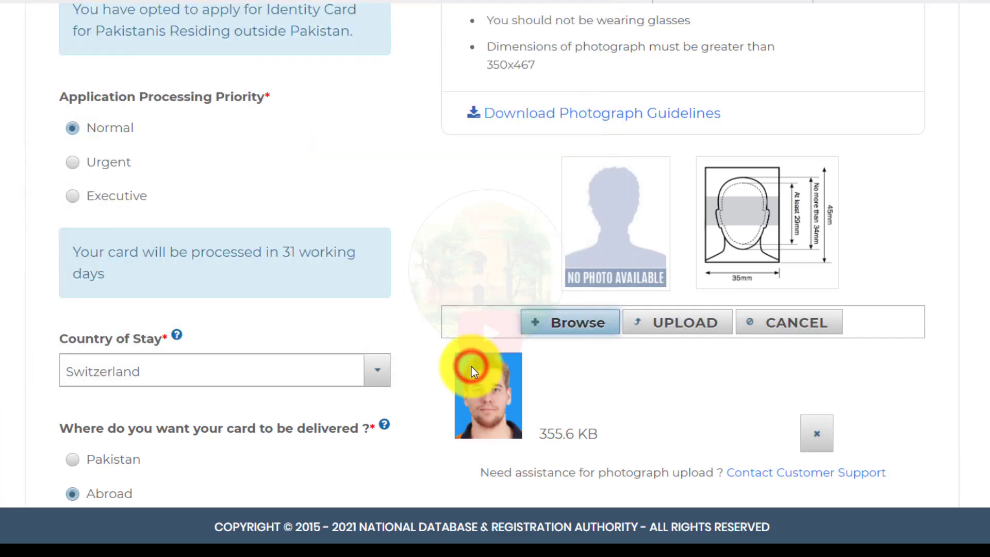
left_click(671, 321)
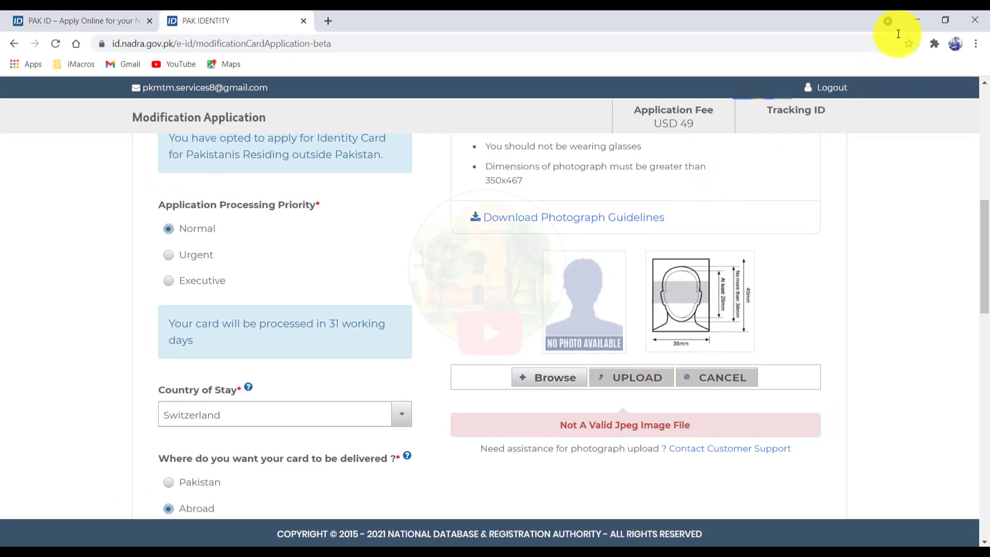
Step: Minimize Chrome and open the Downloads folder in File Explorer
left_click(911, 20)
double_click(22, 33)
left_click(72, 115)
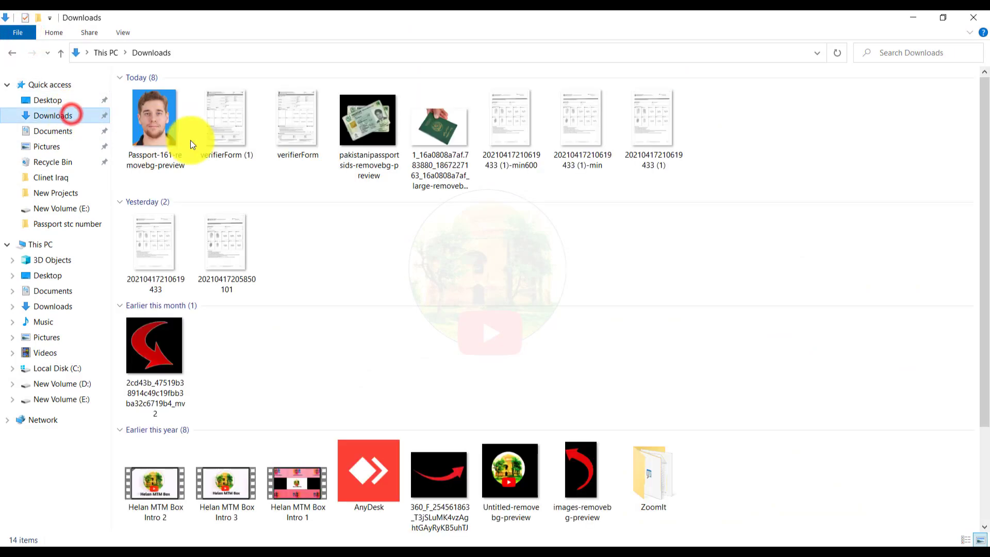
Step: Check Passport-161-removebg-preview's properties, confirming it is a PNG file
left_click(156, 129)
right_click(157, 128)
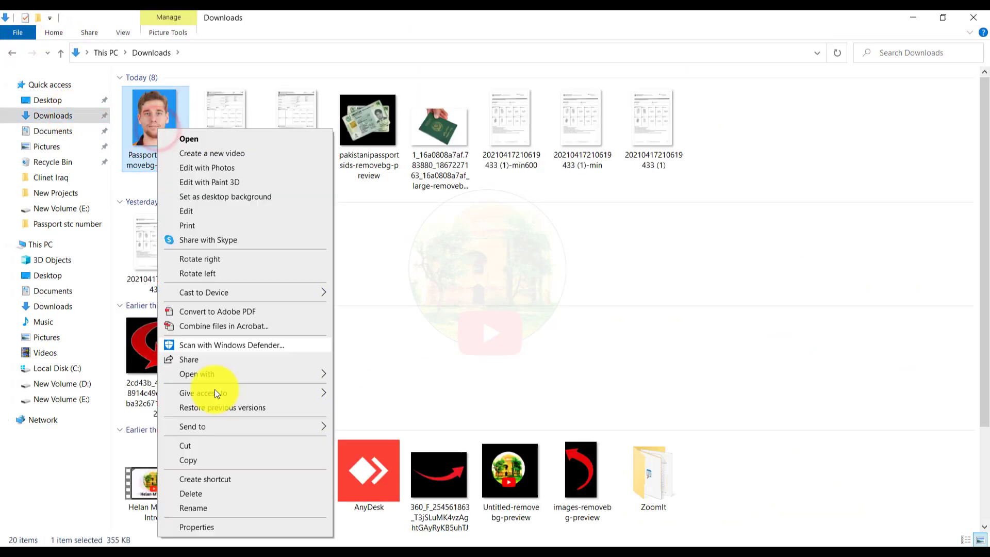
left_click(201, 526)
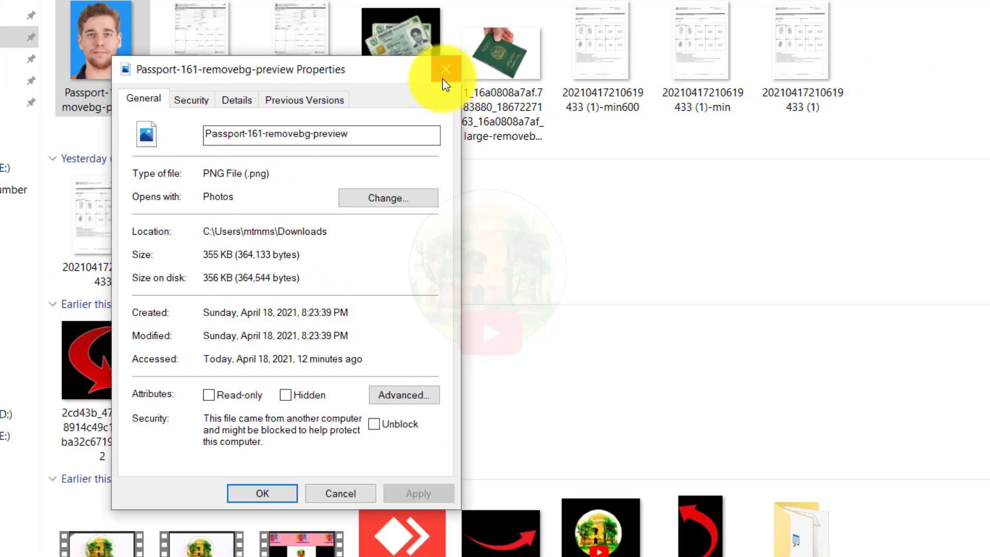
left_click(481, 16)
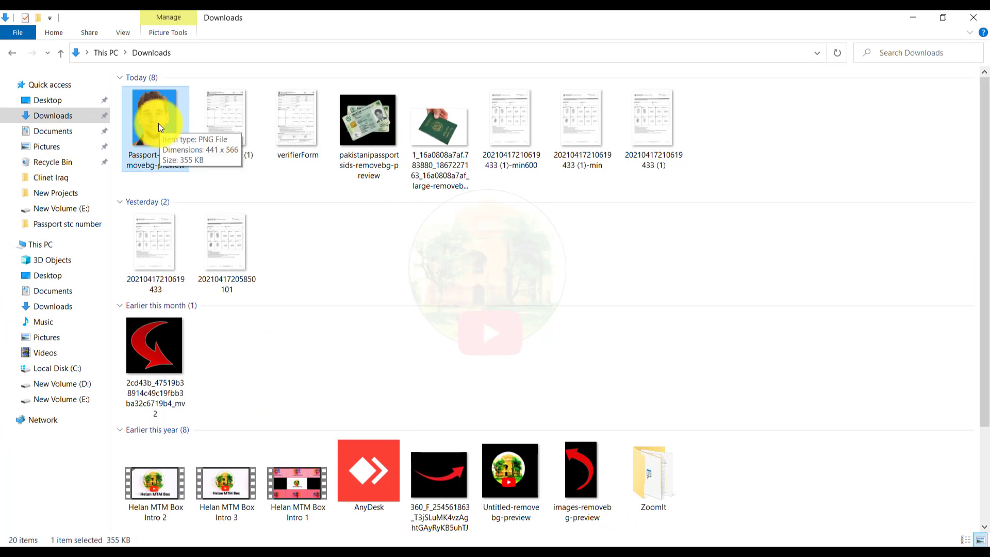
right_click(159, 123)
Step: Open Passport-161-removebg-preview in Paint and save it to the Desktop as a JPEG, accepting transparency loss
left_click(183, 206)
left_click(14, 31)
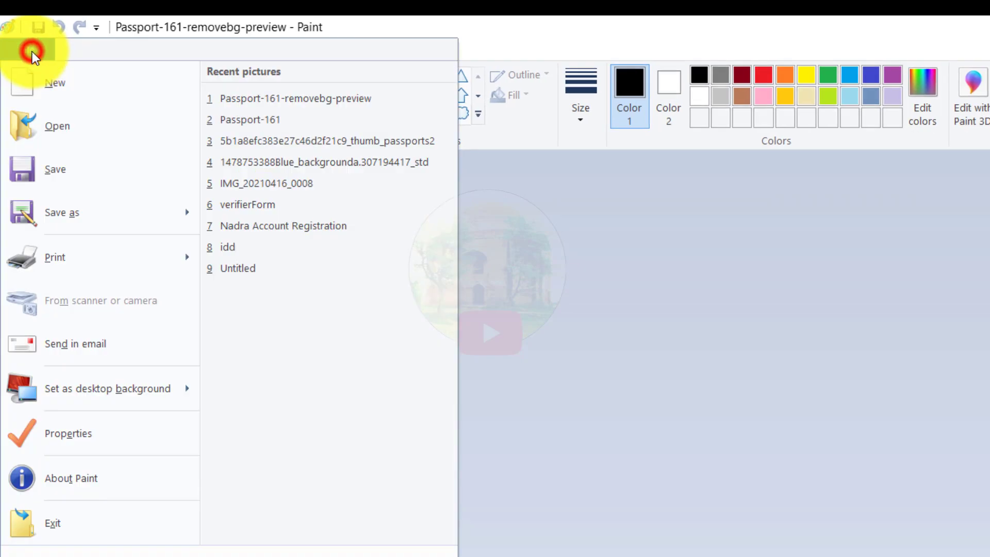
left_click(72, 216)
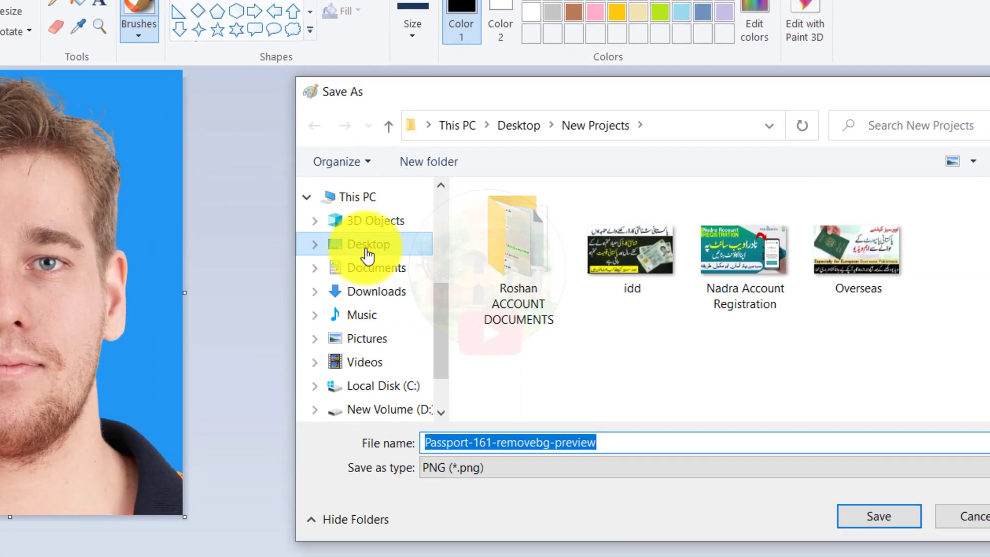
left_click(523, 323)
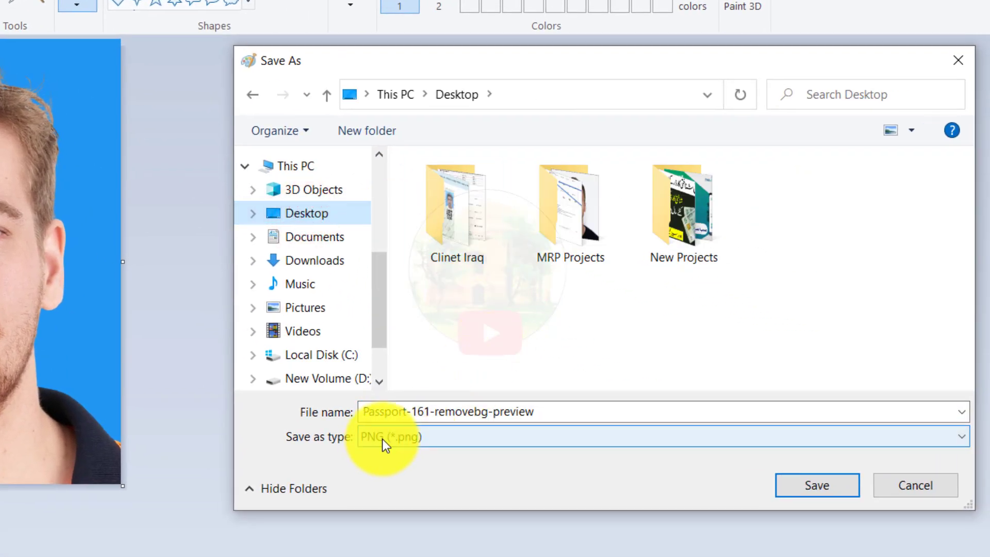
left_click(380, 439)
left_click(395, 520)
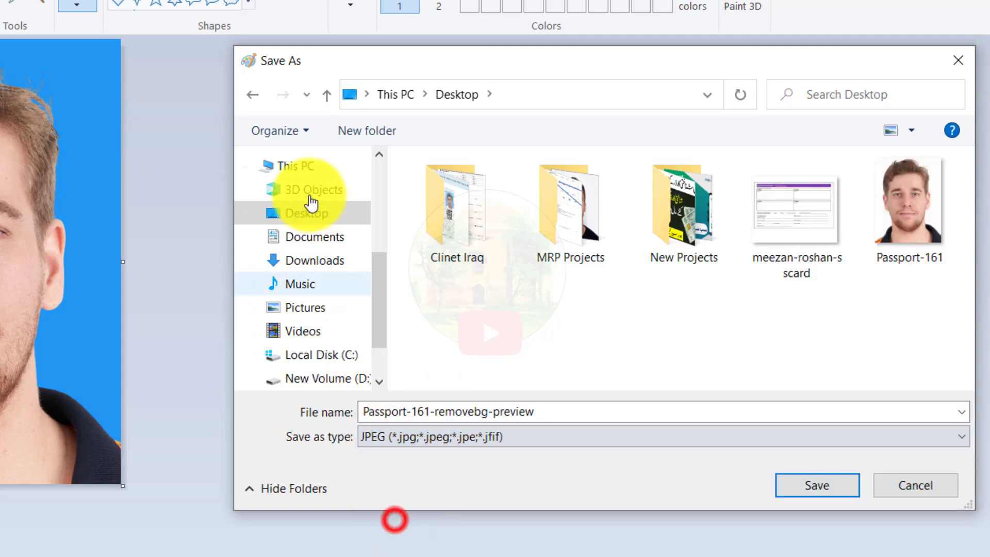
left_click(825, 485)
left_click(621, 368)
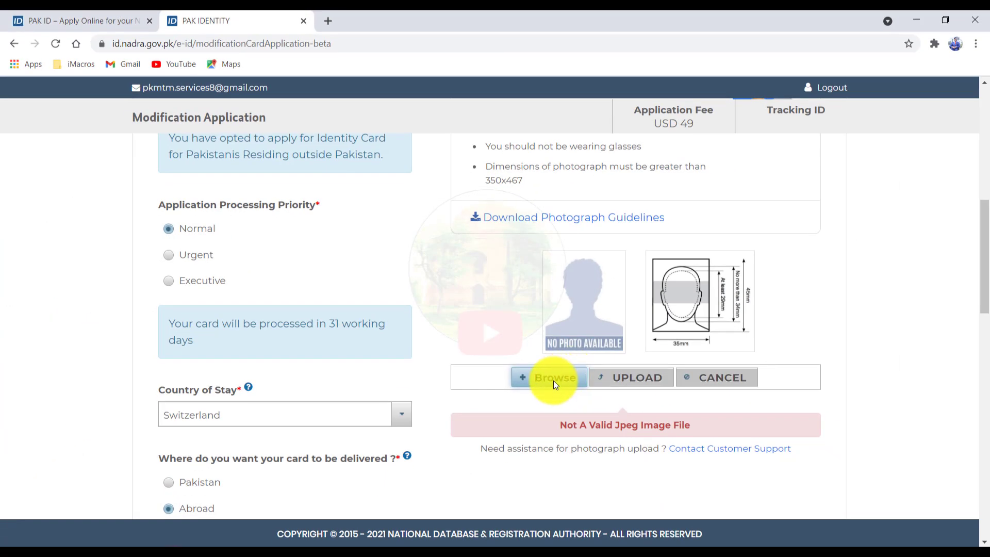
Step: Upload the Desktop JPEG copy of Passport-161-removebg-preview as the application photograph
left_click(550, 380)
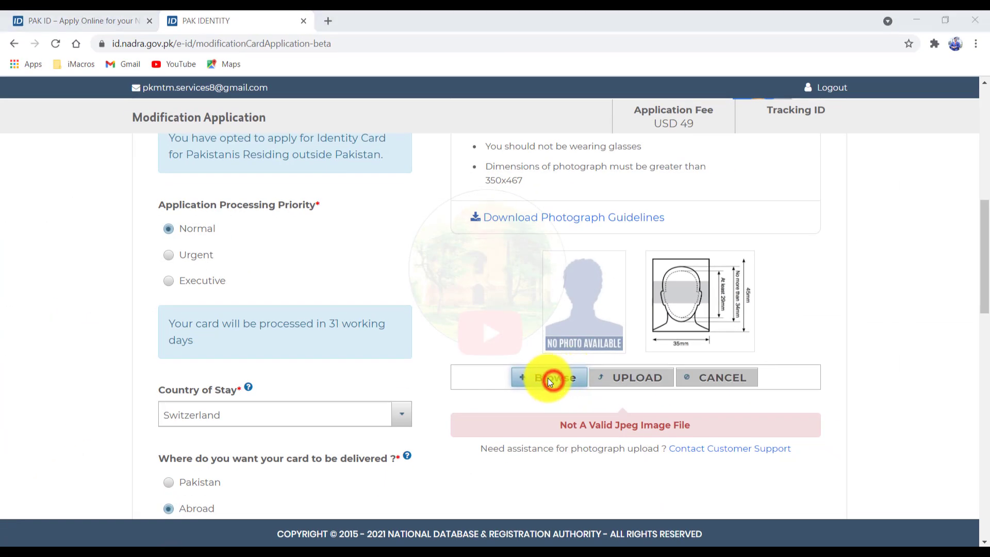
left_click(62, 229)
left_click(149, 197)
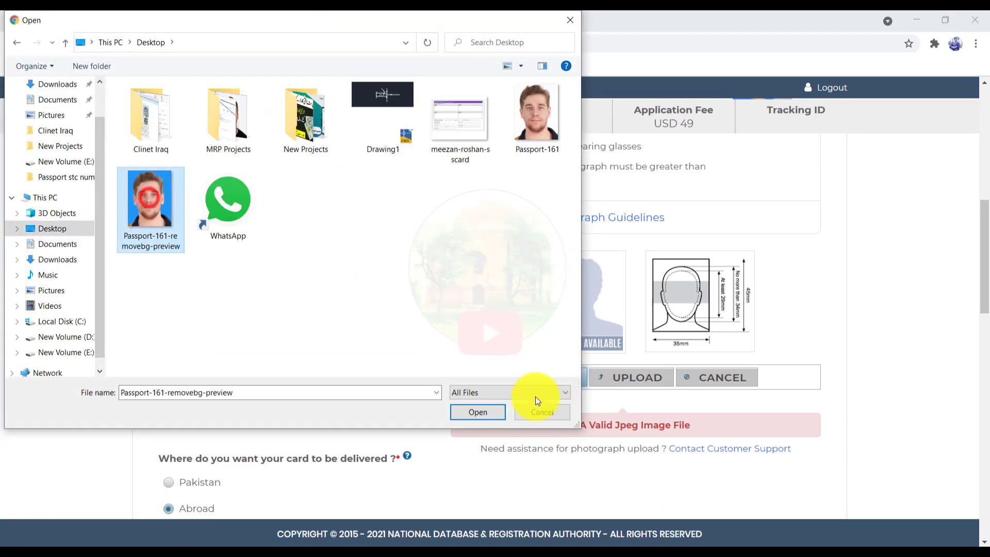
left_click(478, 413)
left_click(645, 381)
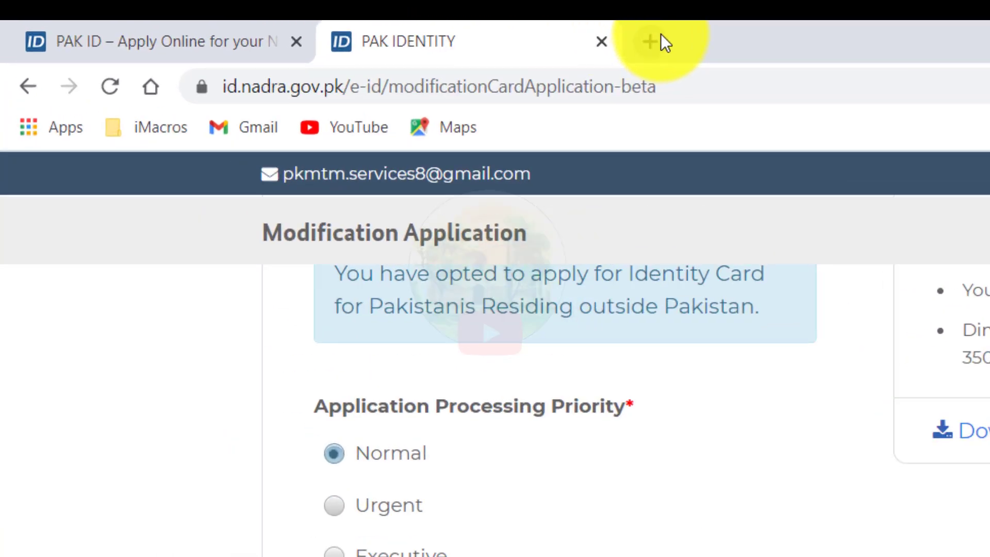
Step: Remove the background from Passport-161-removebg-preview on remove.bg and download the resulting PNG
left_click(328, 21)
type("R")
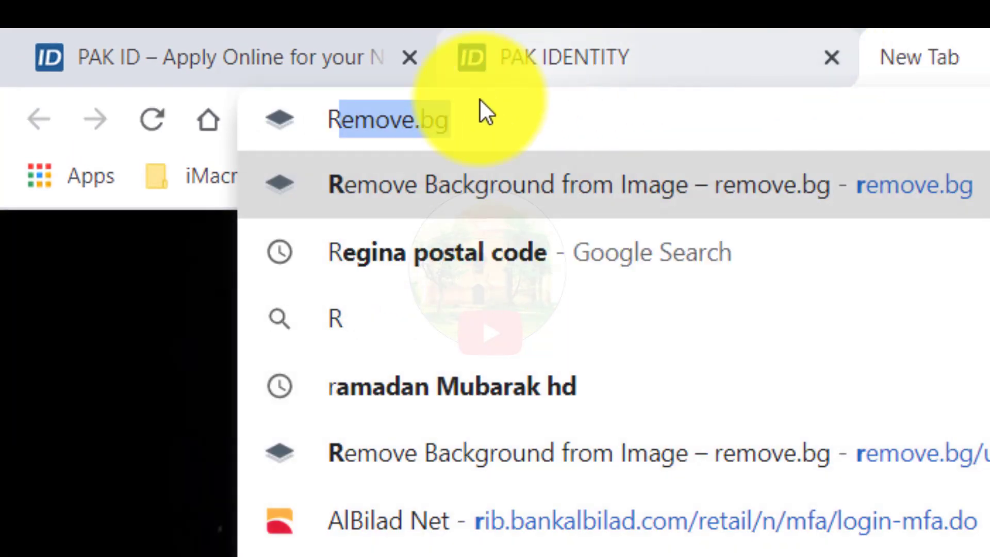
key("Return")
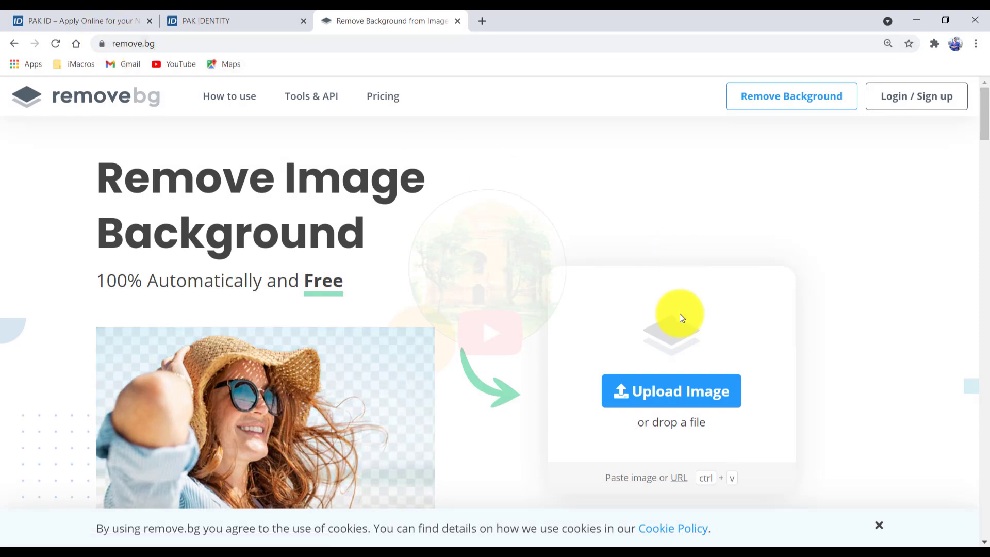
left_click(654, 396)
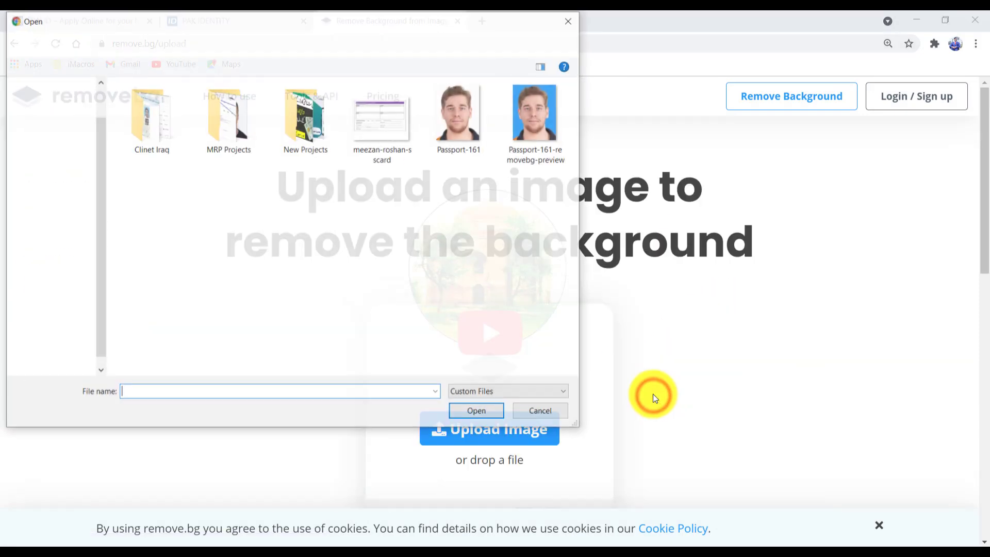
left_click(531, 111)
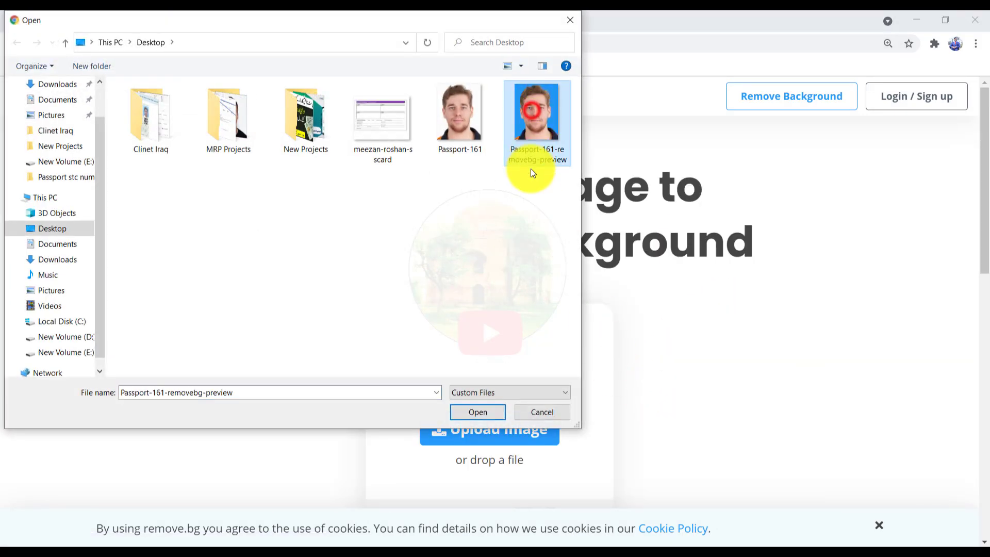
left_click(477, 411)
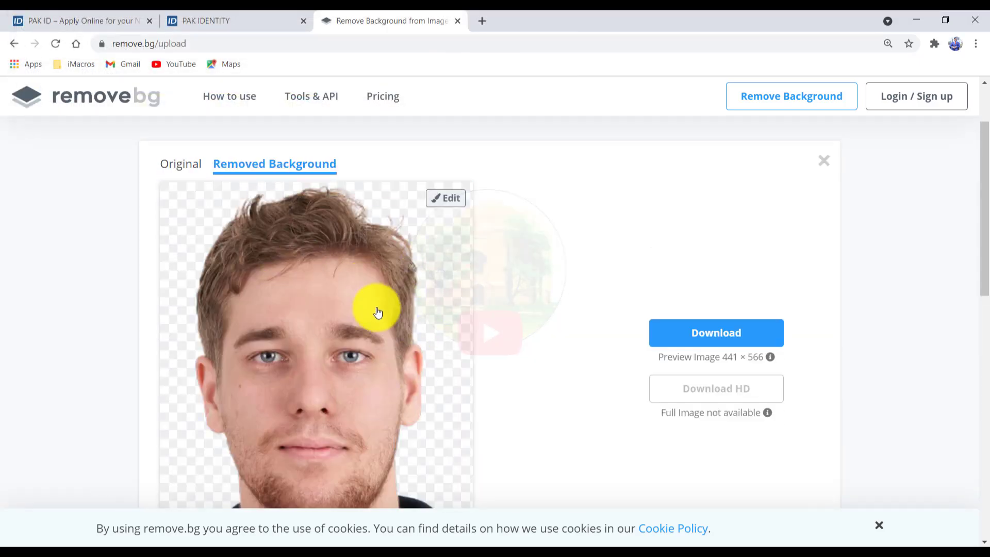
scroll(382, 321, "down", 3)
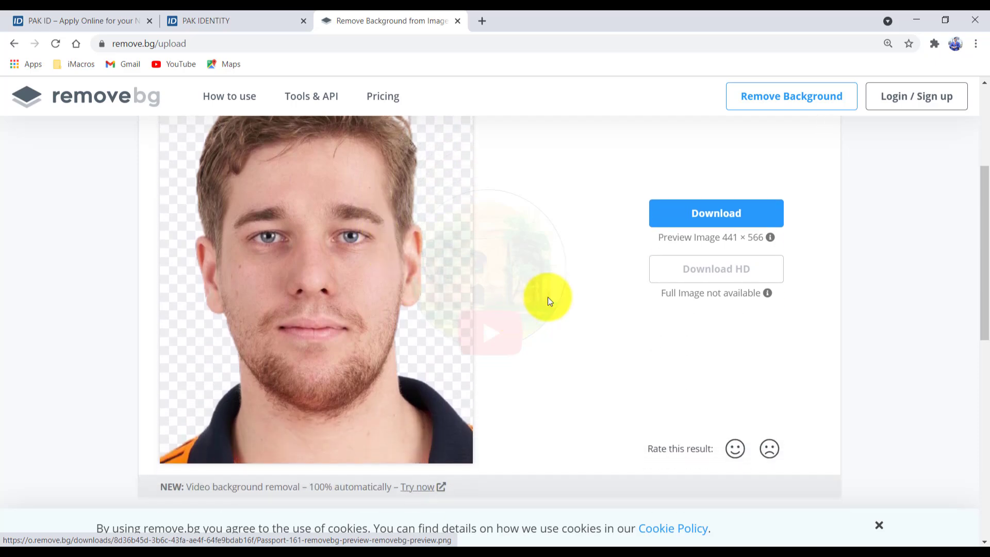
left_click(717, 210)
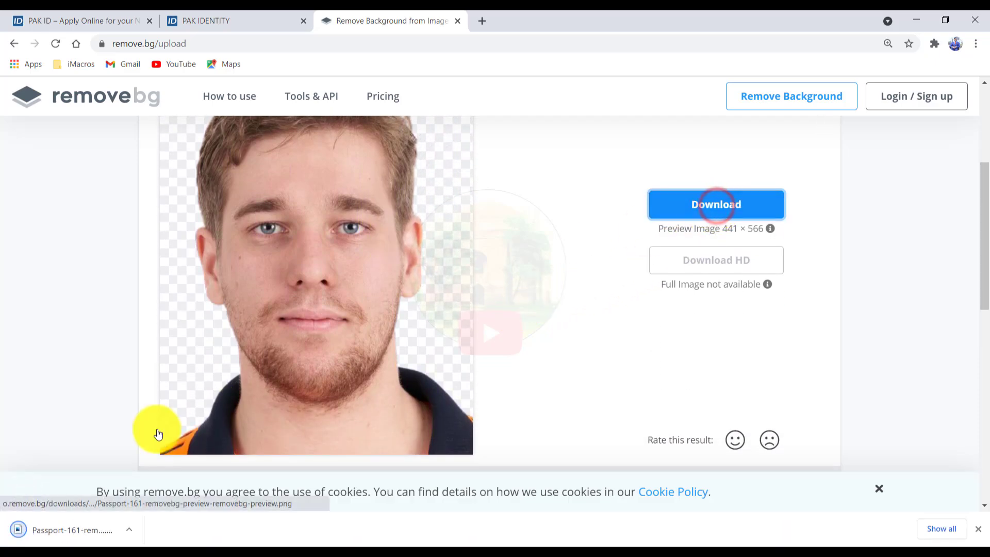
Step: Check the downloaded PNG in the photo viewer, then go back to the Pak Identity tab
left_click(56, 531)
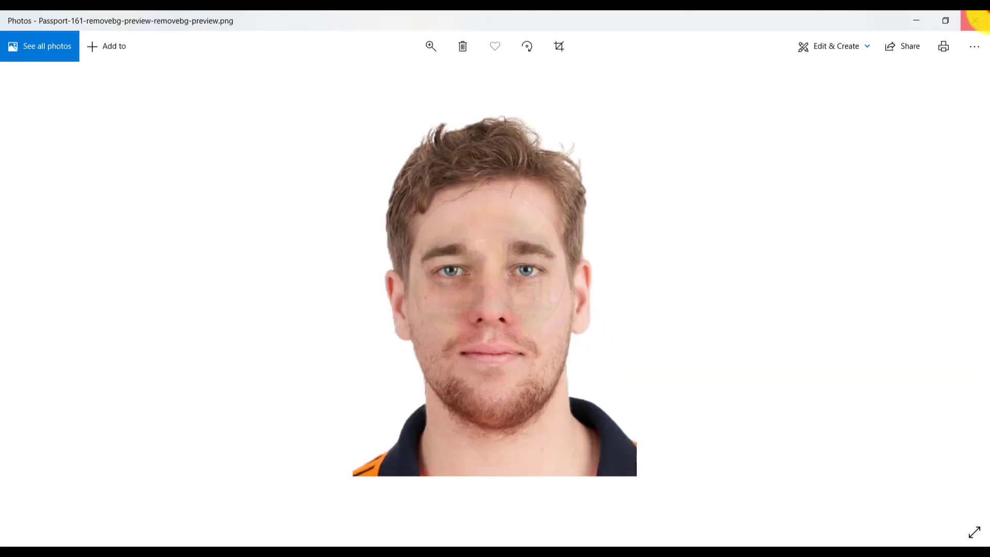
left_click(975, 20)
left_click(266, 16)
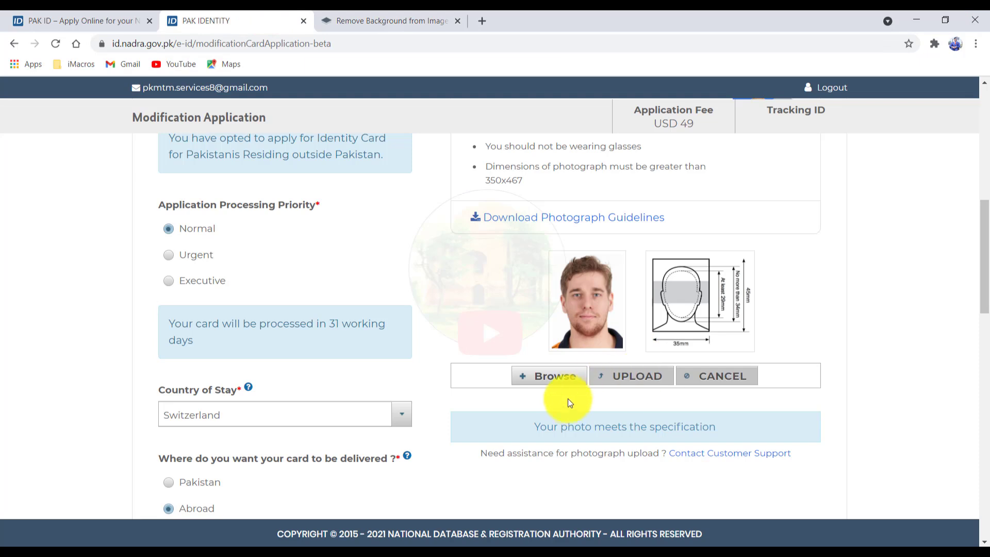
Step: Save the application details and scroll down to the Payment terms and conditions
left_click_drag(986, 250, 981, 265)
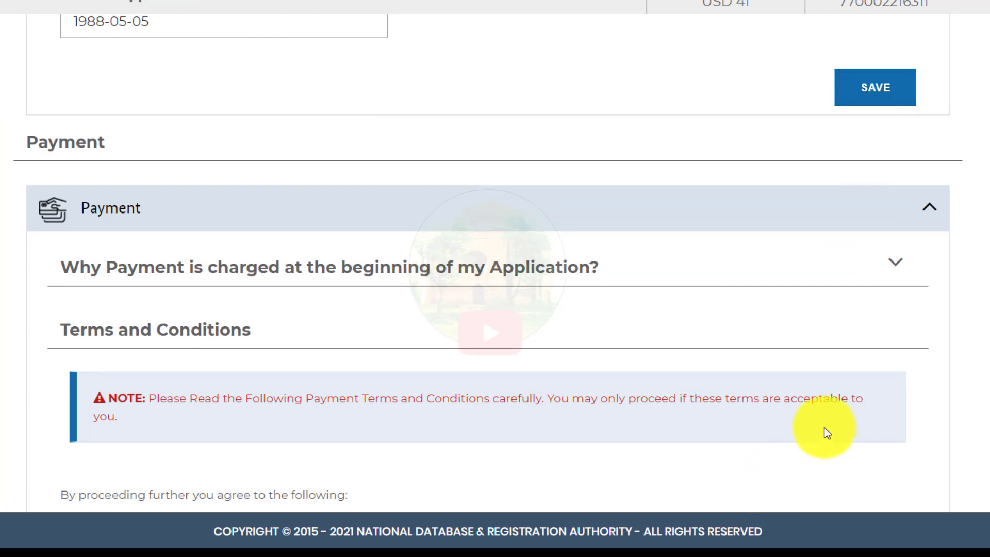
left_click(880, 90)
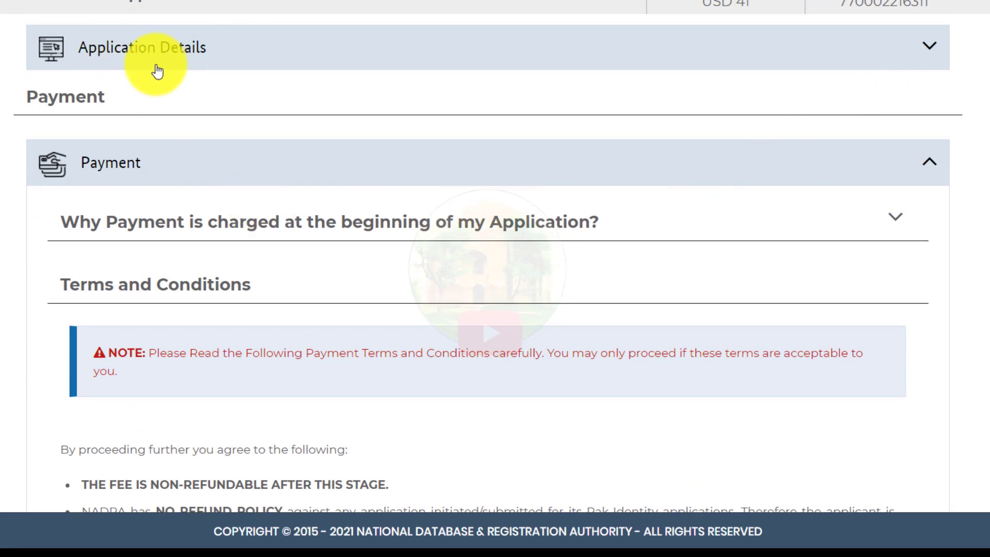
scroll(144, 219, "down", 2)
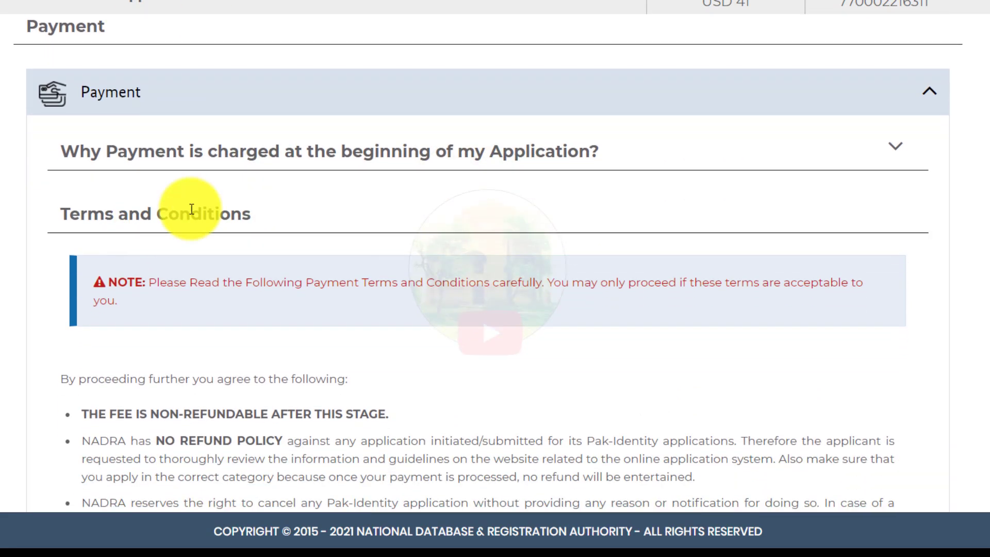
scroll(286, 338, "down", 3)
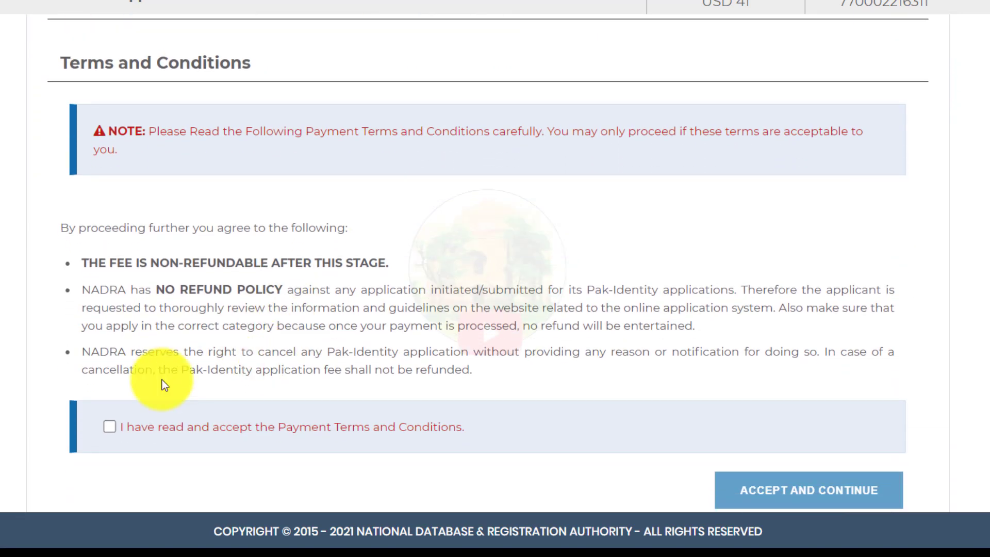
Step: Accept the payment terms and autofill the cardholder name, email and billing address
left_click(112, 398)
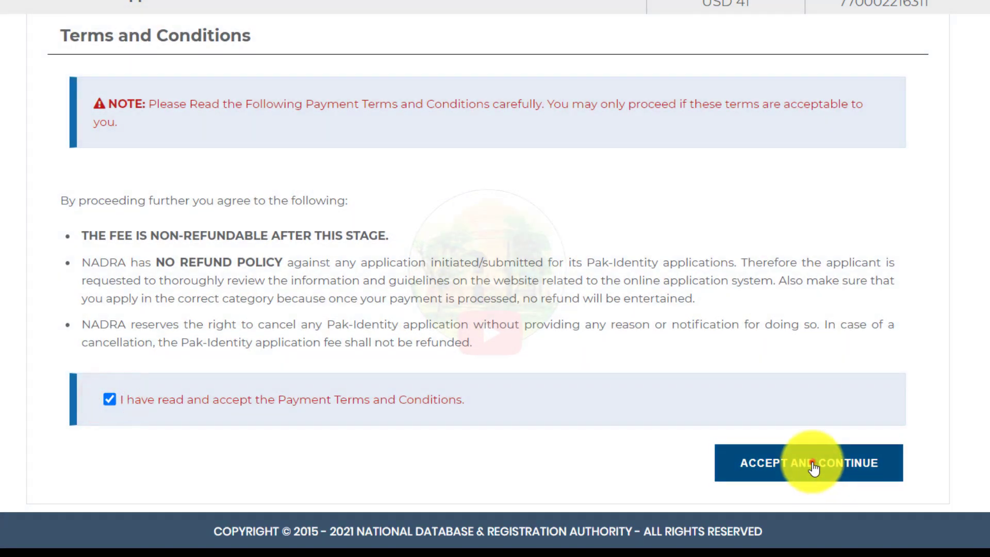
left_click(811, 466)
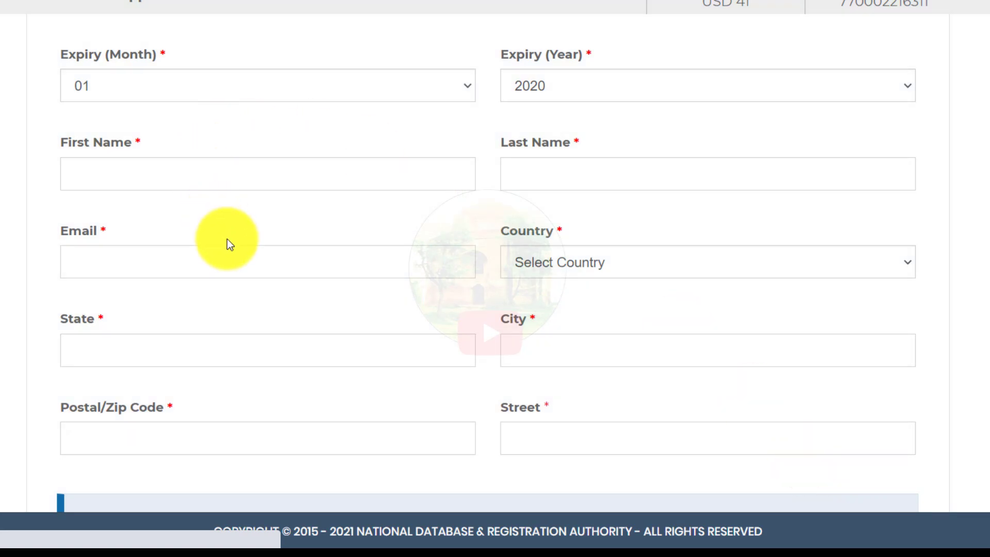
left_click(172, 173)
left_click(155, 223)
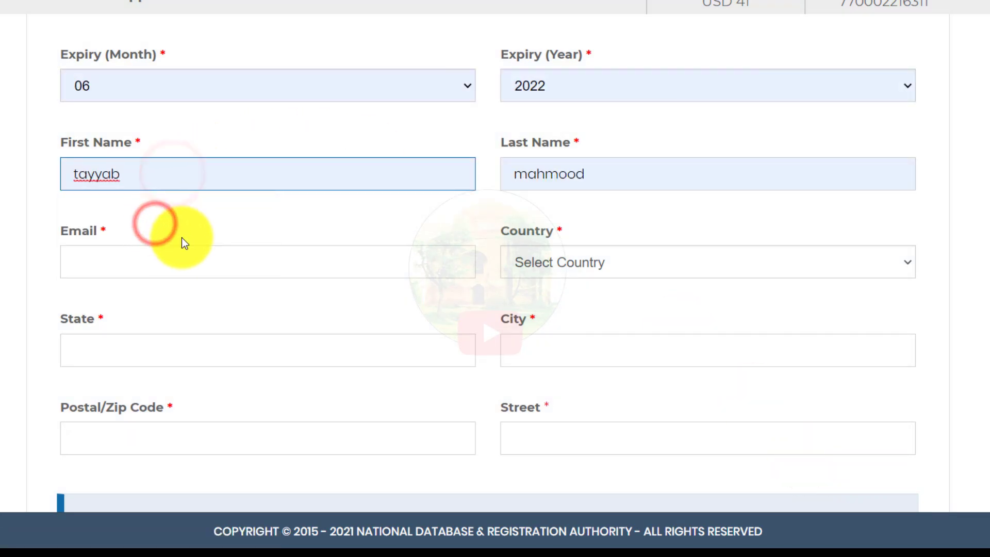
left_click(162, 260)
left_click(181, 298)
scroll(188, 288, "down", 3)
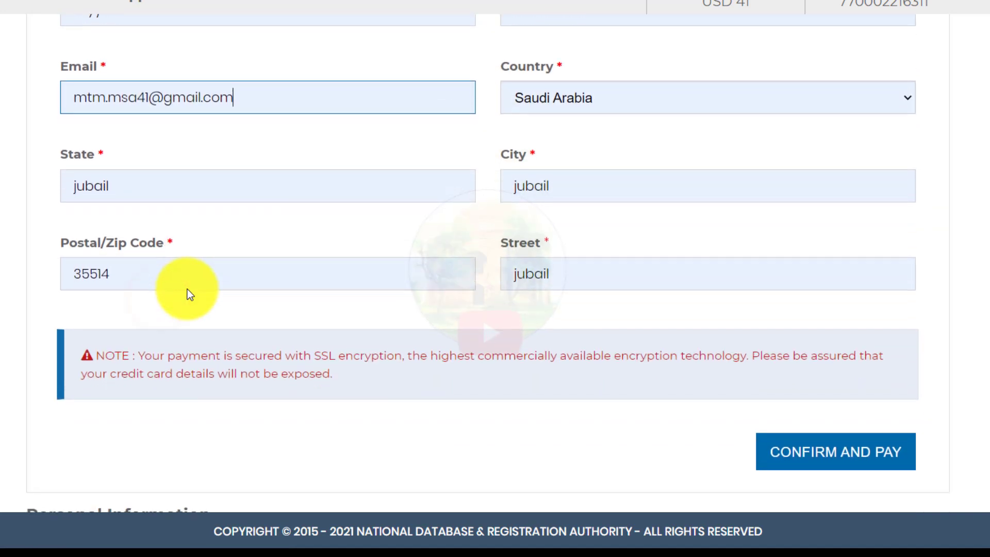
scroll(187, 289, "up", 3)
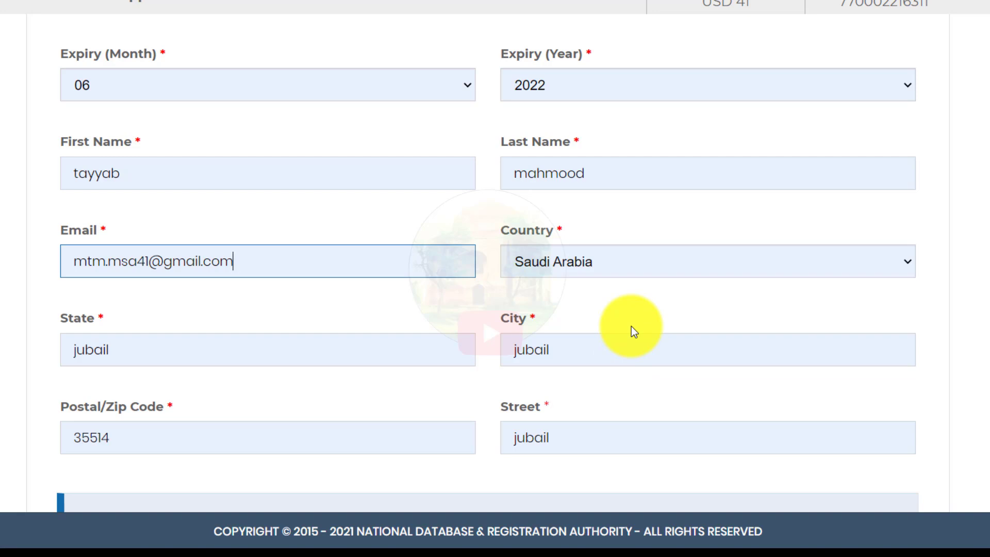
scroll(26, 155, "up", 2)
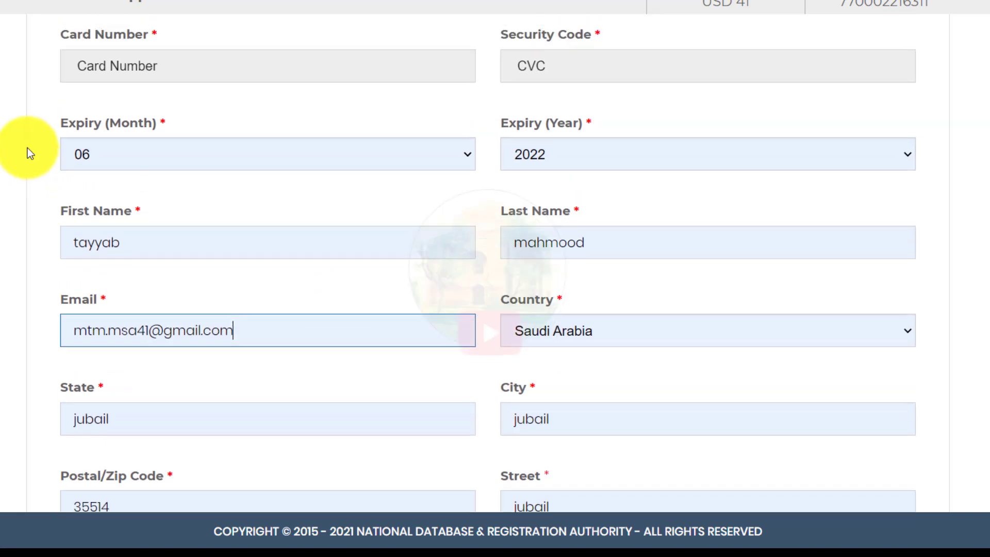
Step: Enter the card number and security code, set expiry month 03, and confirm the payment
left_click(110, 82)
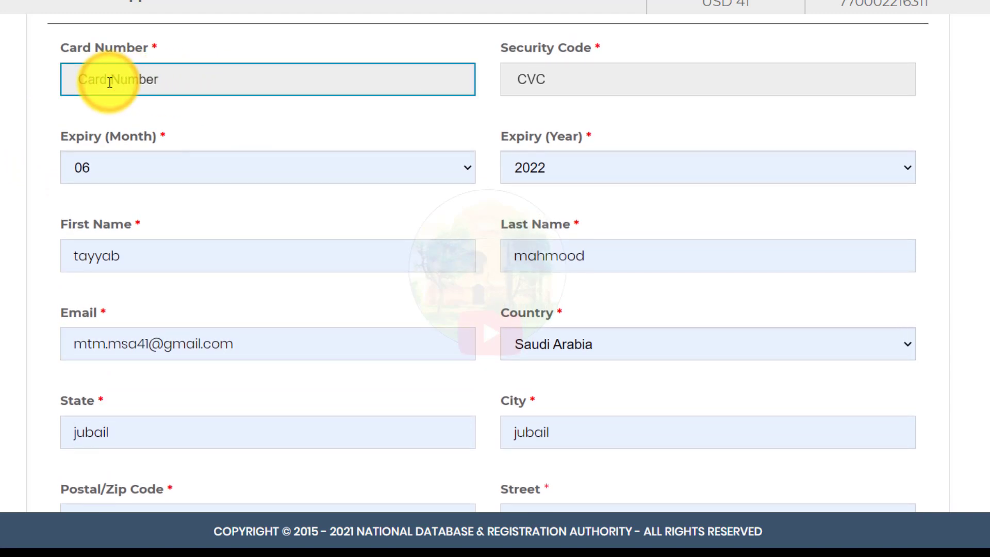
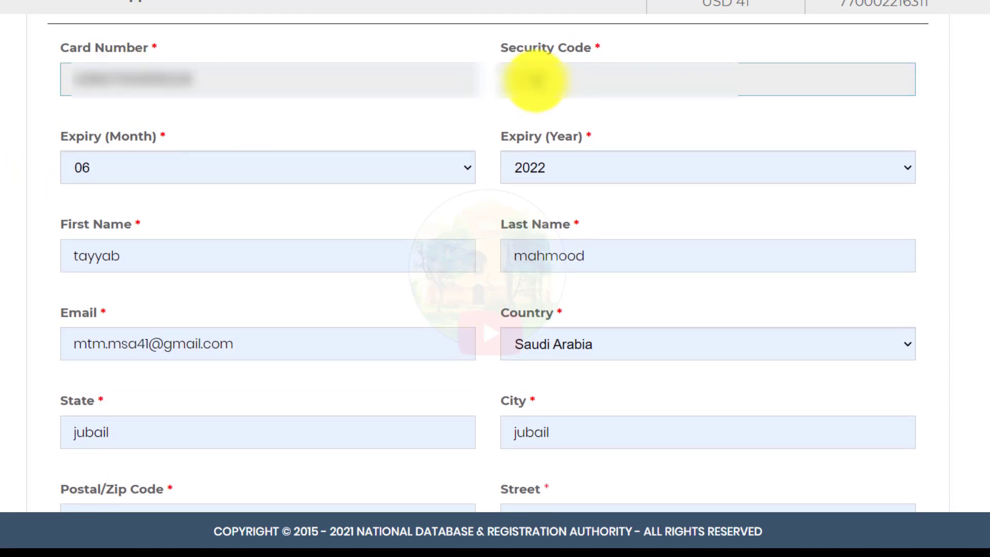
left_click(562, 81)
type("***")
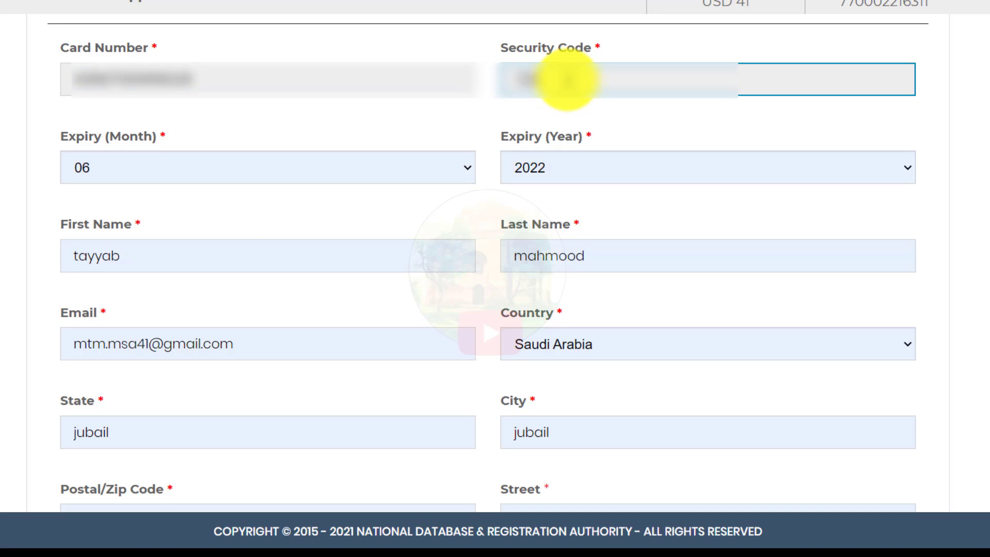
left_click(242, 167)
left_click(247, 223)
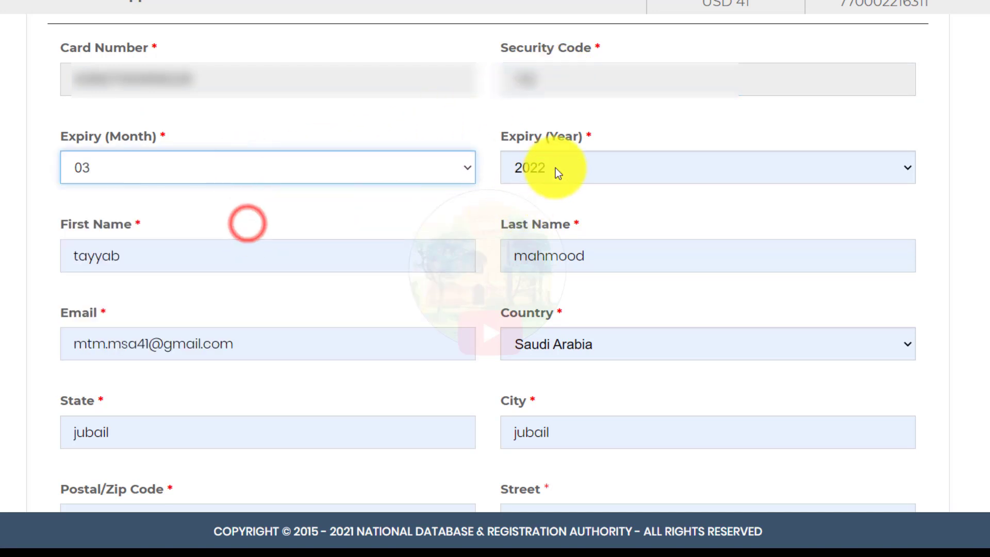
left_click(556, 167)
scroll(933, 367, "down", 6)
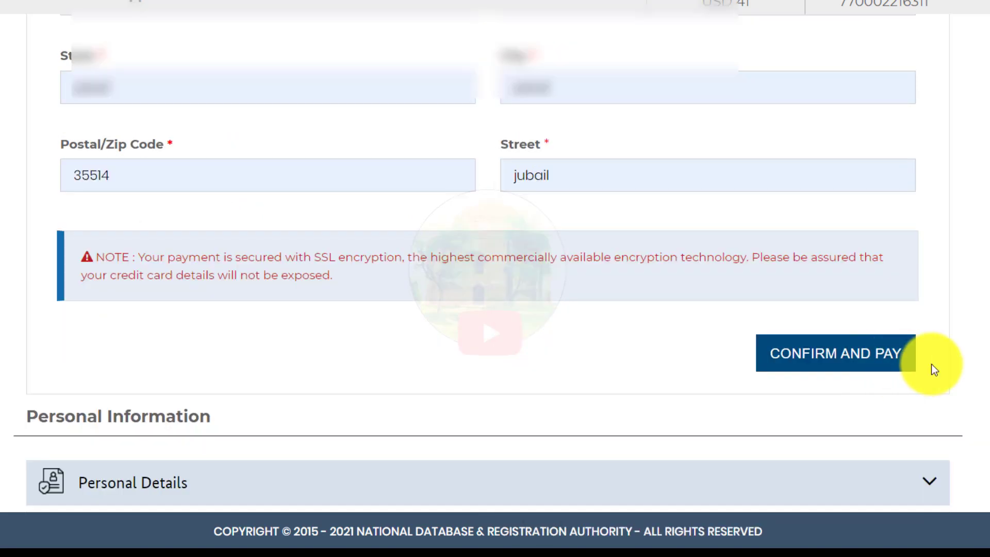
left_click(805, 363)
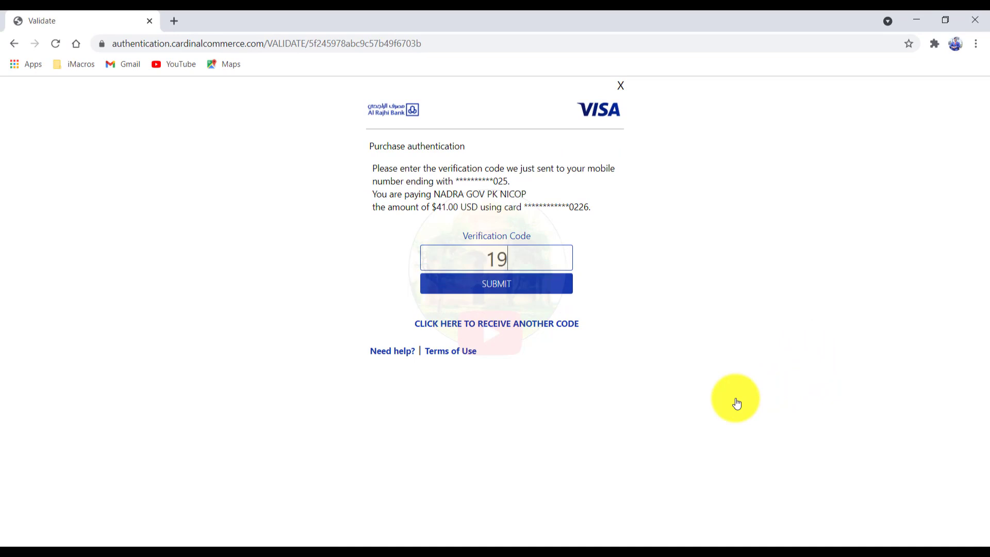
Step: Submit the texted verification code on the Visa Secure page to authorise the USD 41 payment
left_click(489, 283)
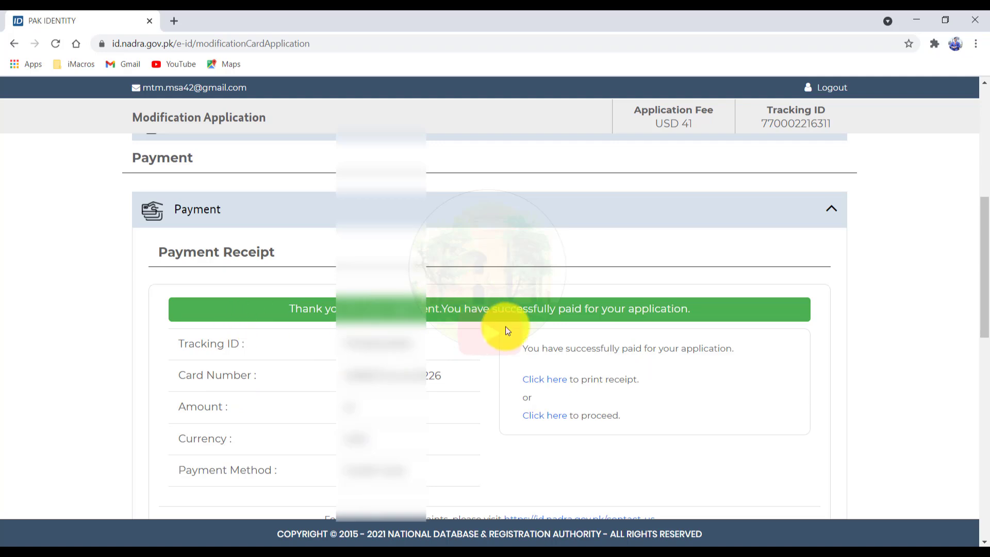
Step: Continue past the payment receipt and scroll to the Personal Details fields
scroll(982, 247, "down", 4)
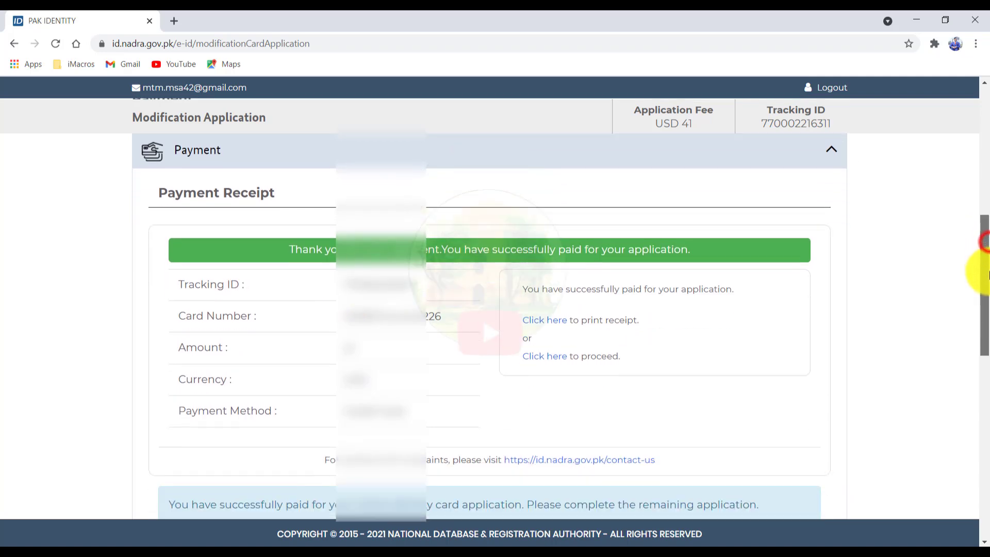
left_click(784, 419)
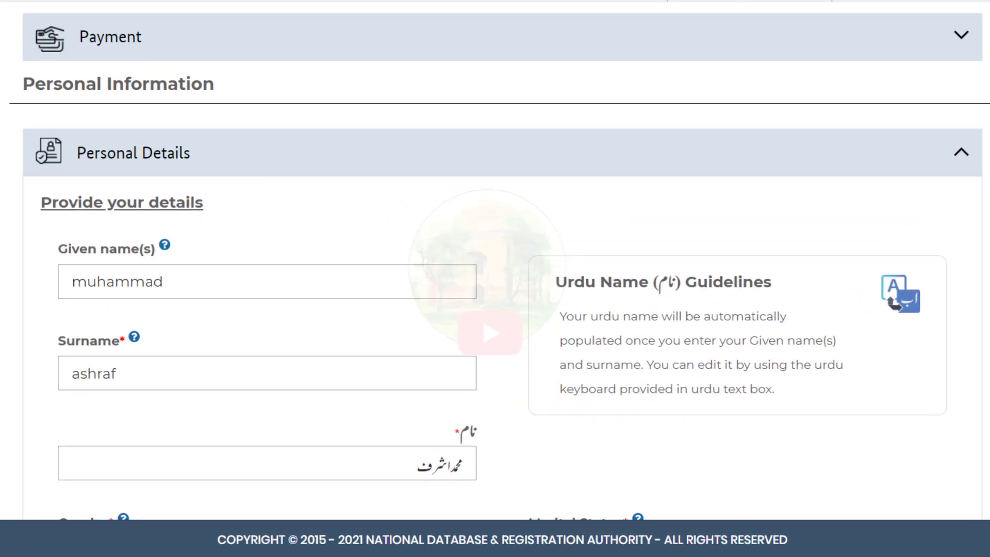
scroll(495, 260, "down", 4)
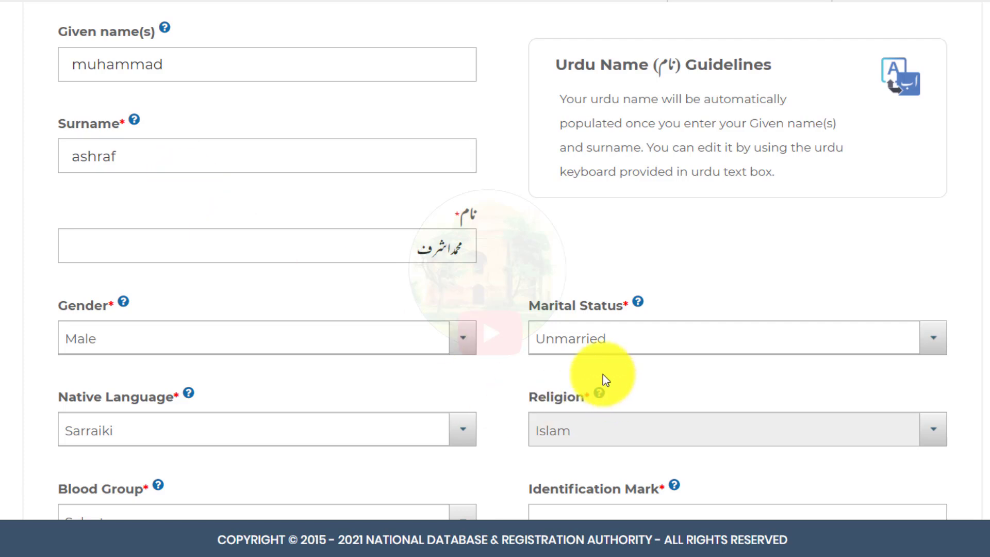
Step: Change the marital status to Married
left_click(600, 344)
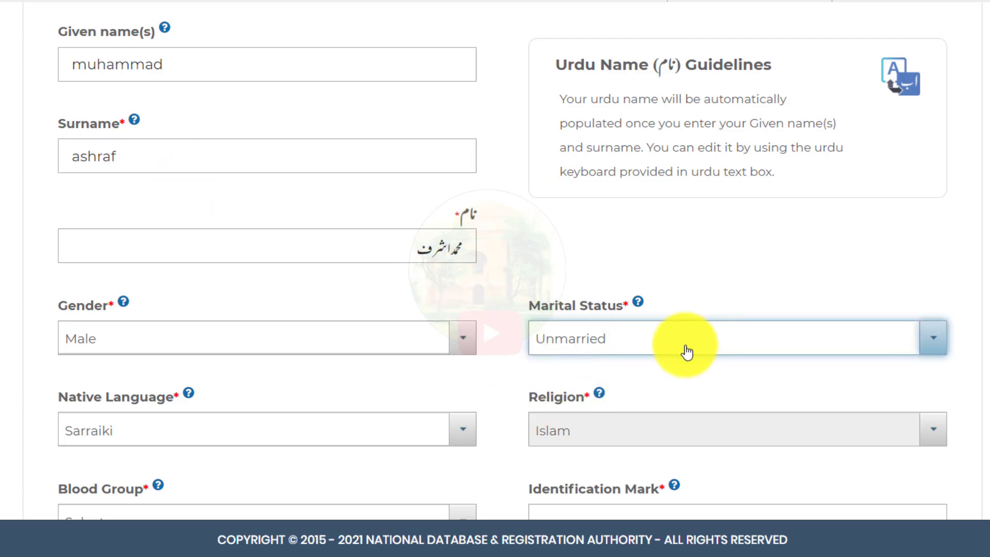
left_click(582, 347)
left_click(583, 397)
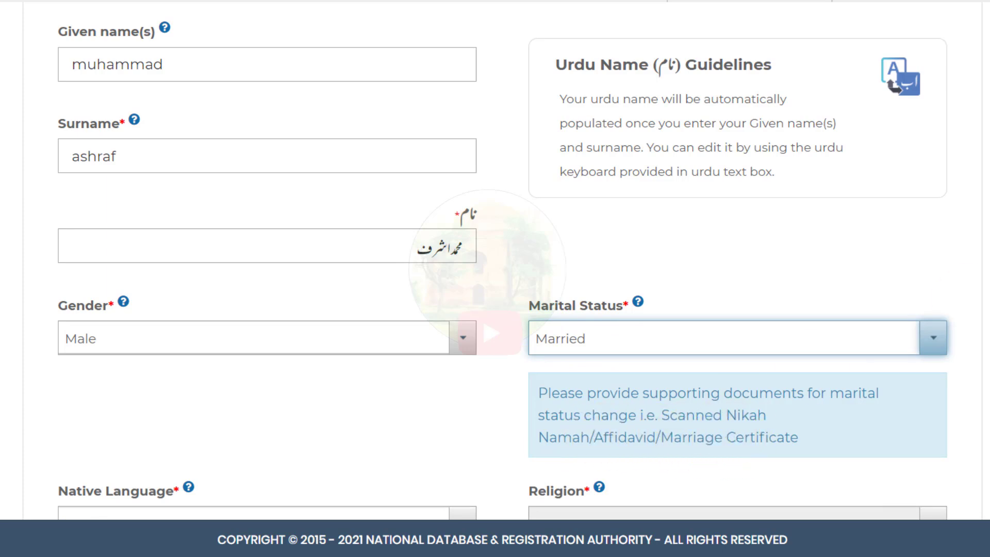
scroll(495, 262, "down", 2)
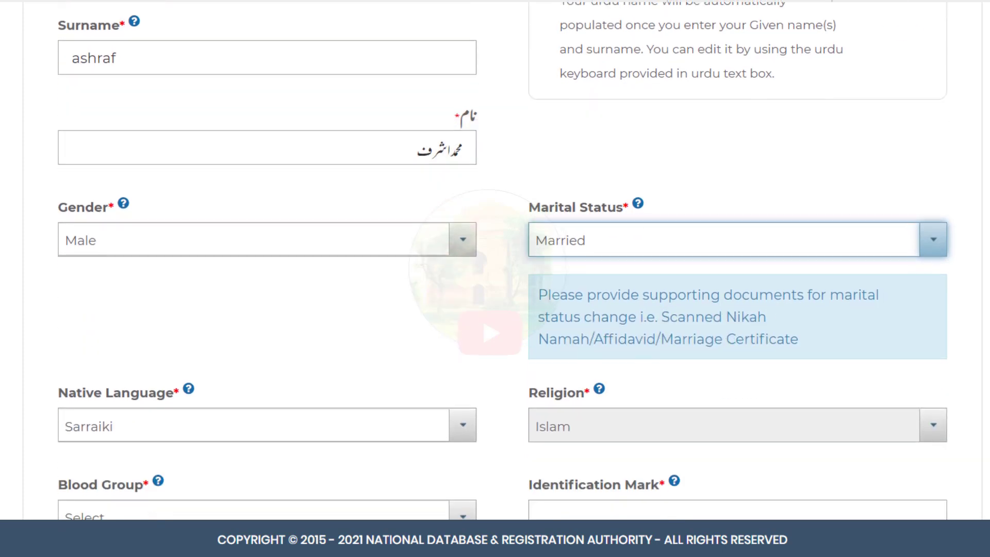
scroll(268, 92, "down", 7)
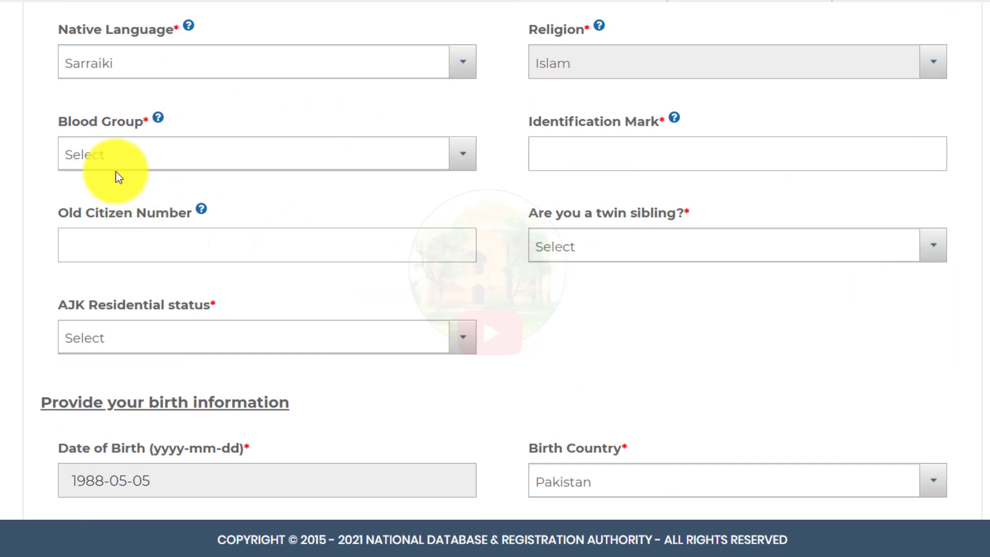
Step: Set blood group None, identification mark 'no have identification mark', twin sibling No, AJK status None
left_click(163, 151)
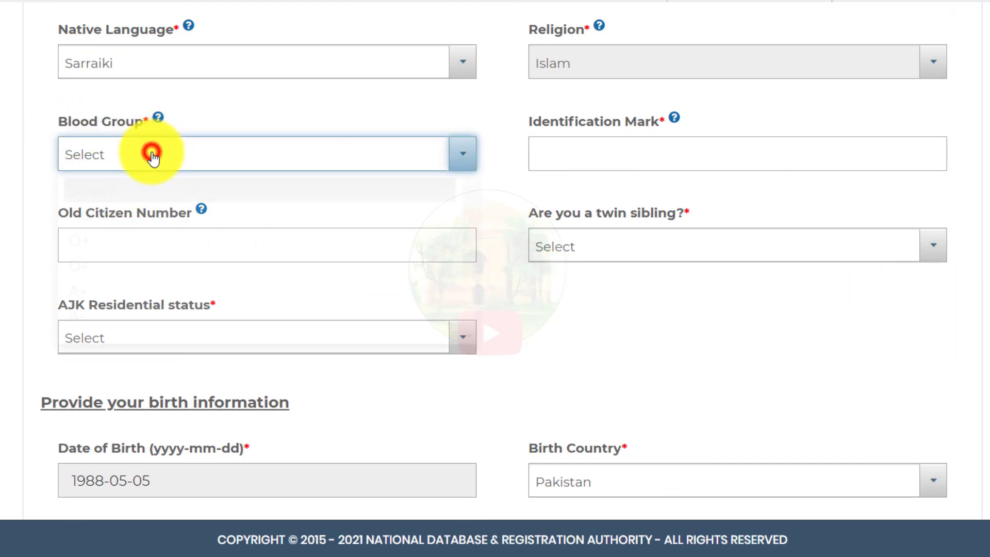
left_click(152, 154)
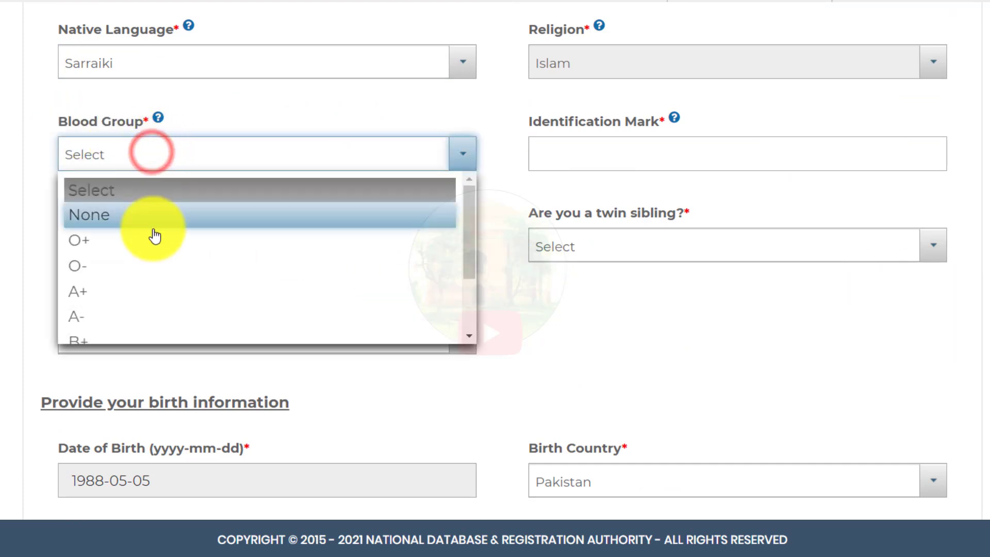
left_click(101, 223)
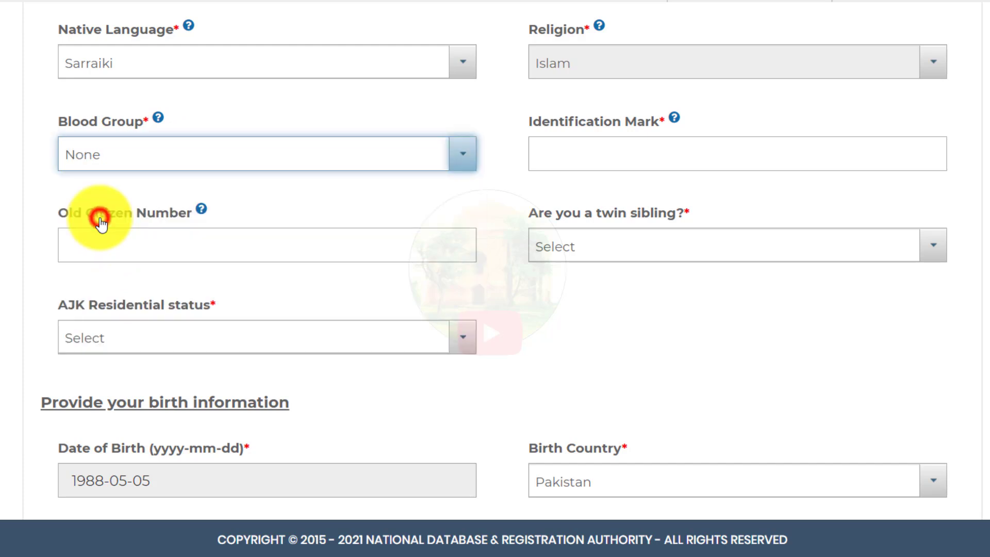
left_click(583, 149)
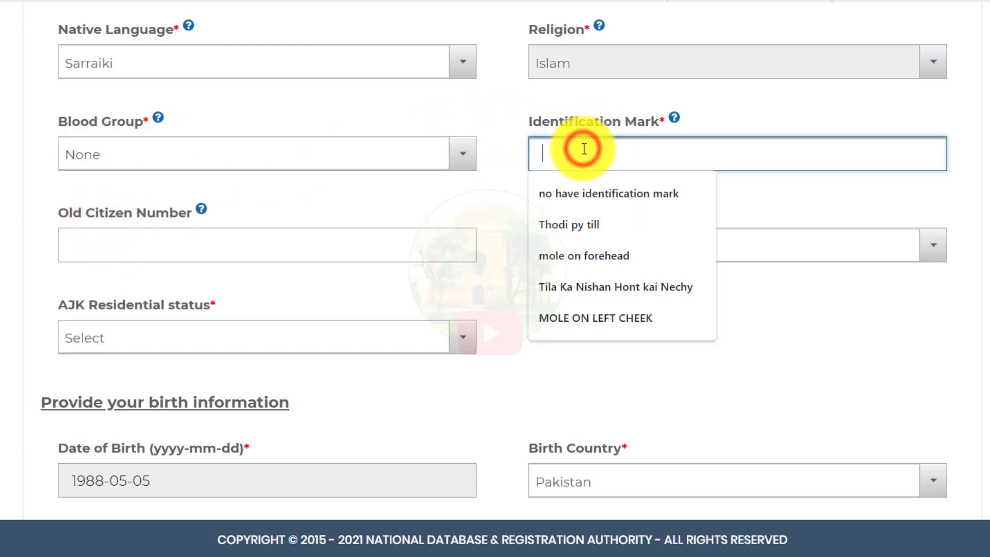
left_click(626, 203)
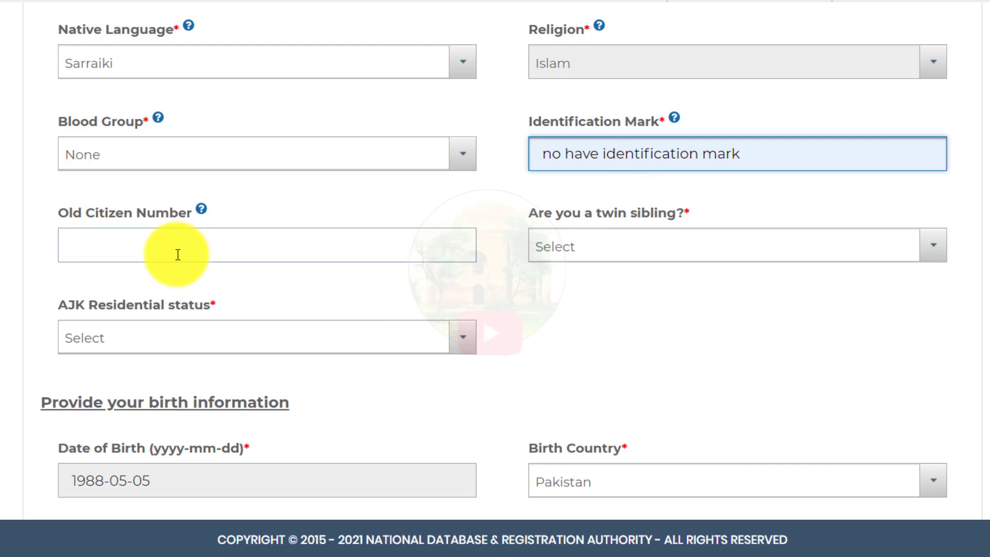
left_click(618, 249)
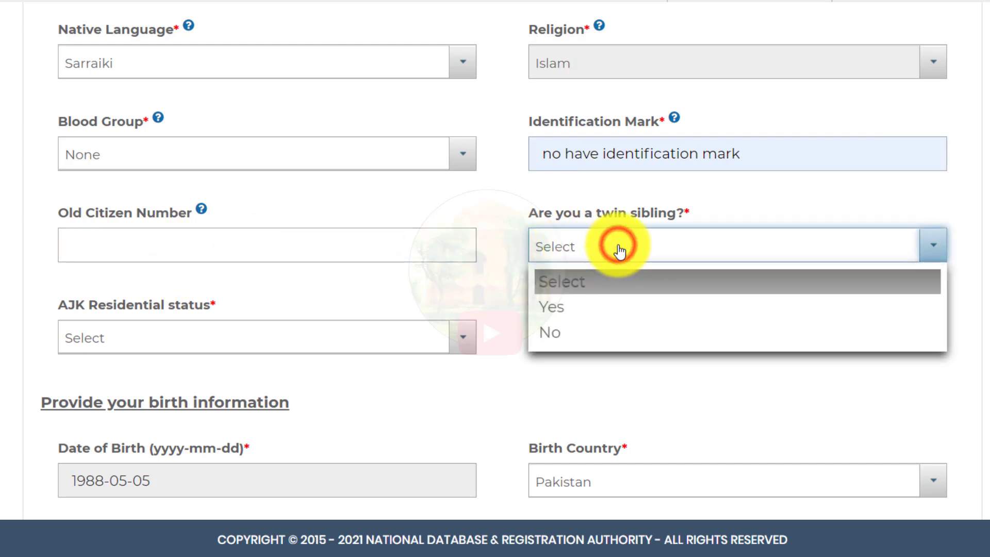
left_click(575, 330)
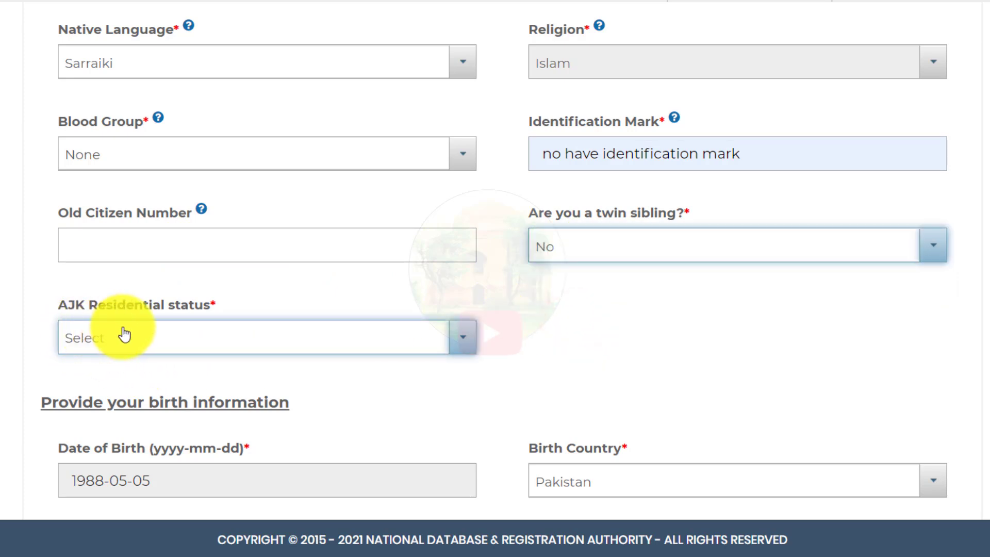
left_click(110, 343)
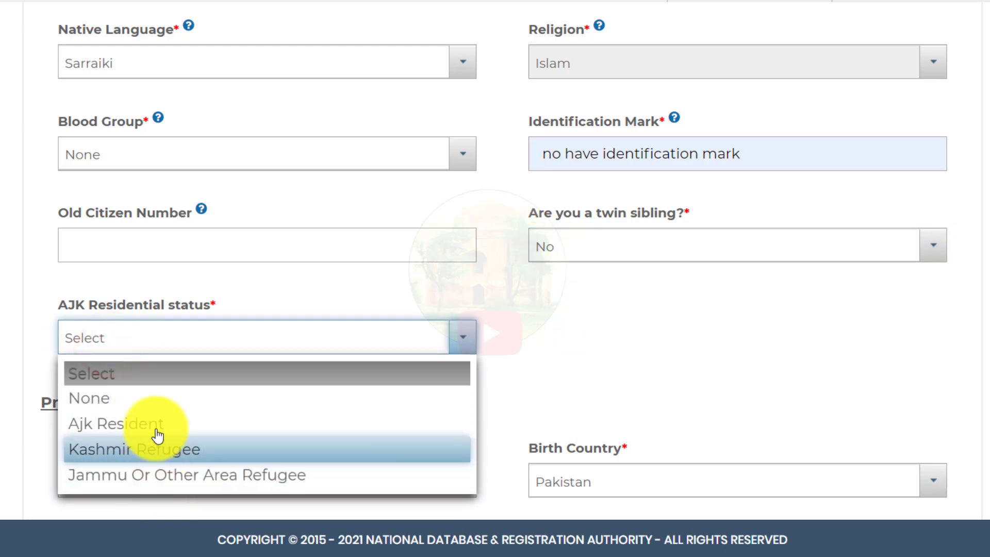
left_click(155, 411)
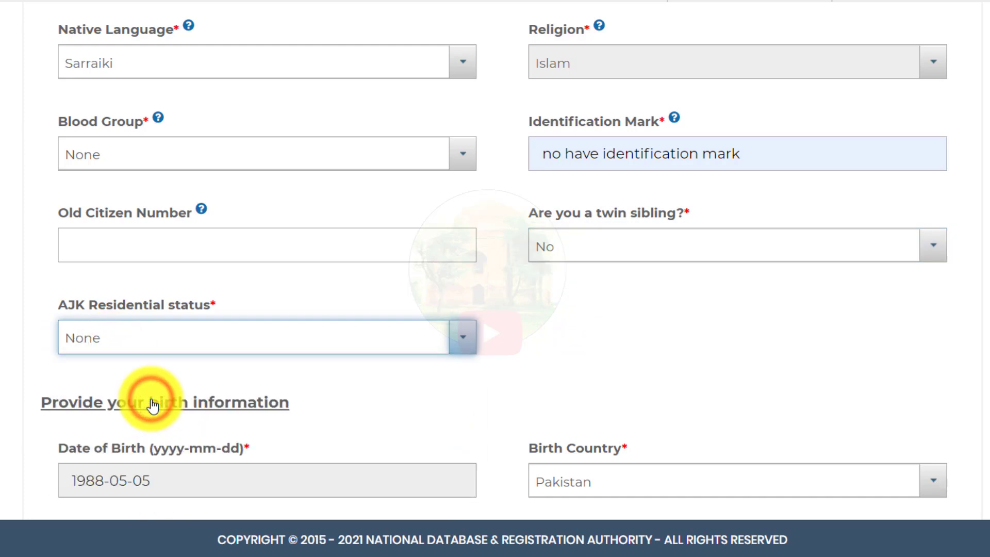
scroll(852, 289, "down", 6)
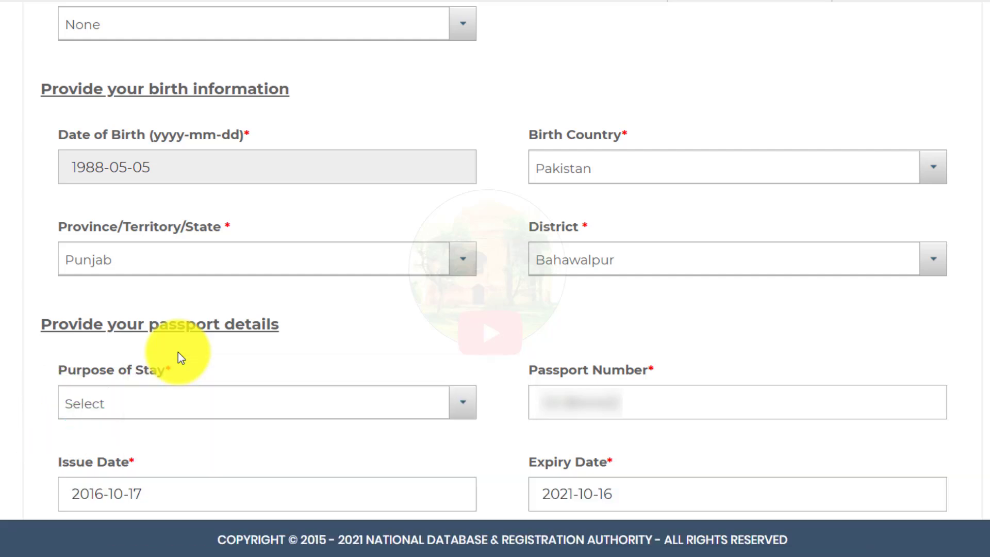
Step: Choose Resident Visa as the passport's Purpose of Stay
left_click(131, 407)
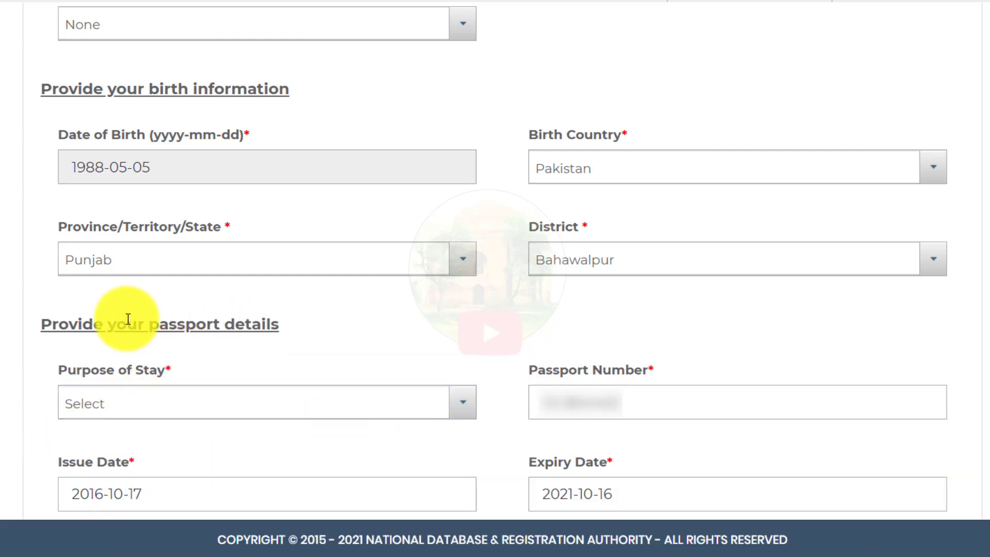
left_click(128, 398)
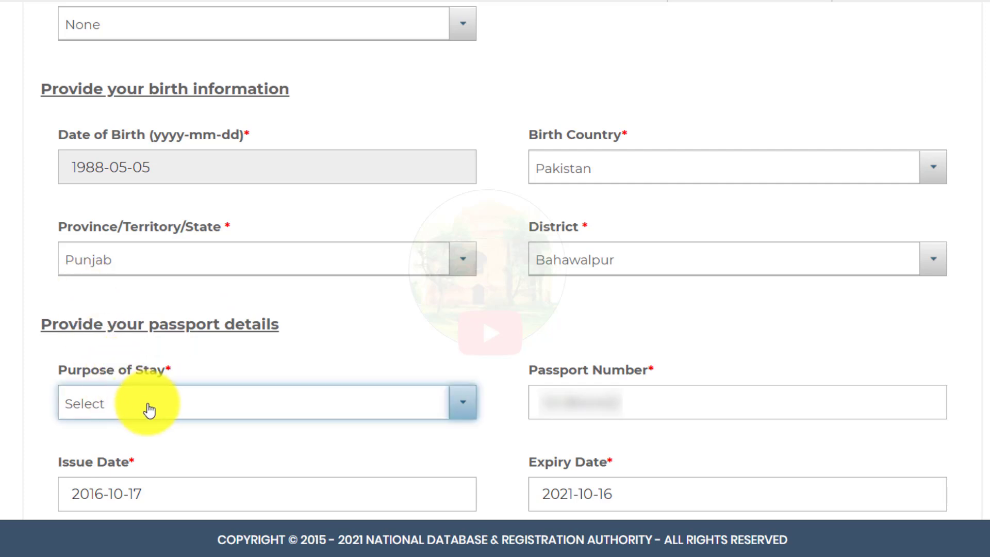
left_click(149, 409)
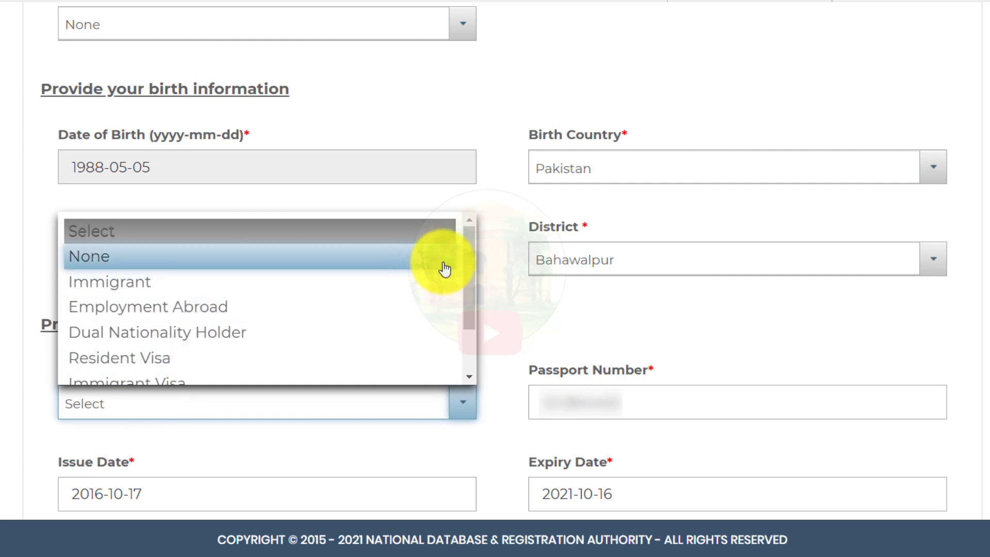
mouse_move(475, 283)
left_mouse_down()
mouse_move(475, 328)
mouse_move(469, 296)
left_mouse_up()
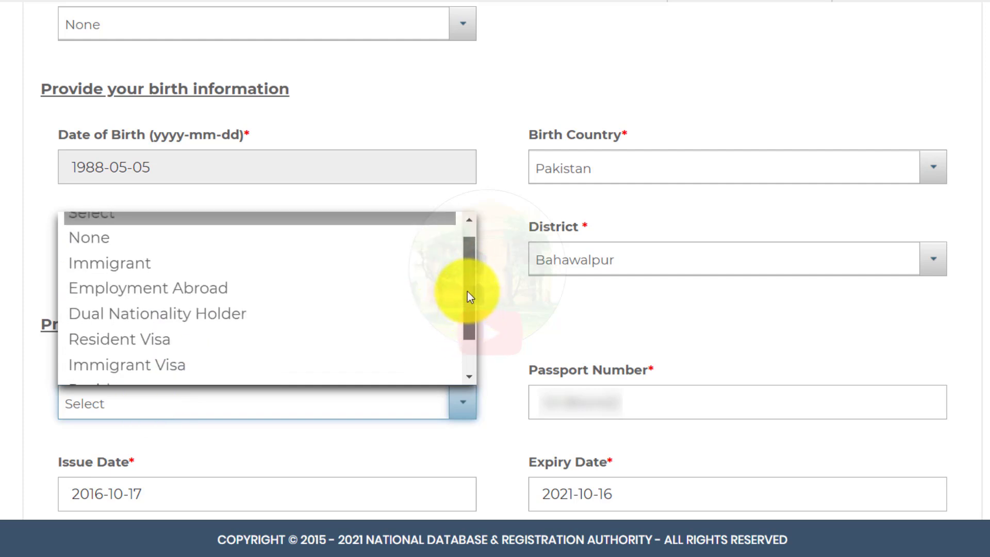
left_click(165, 346)
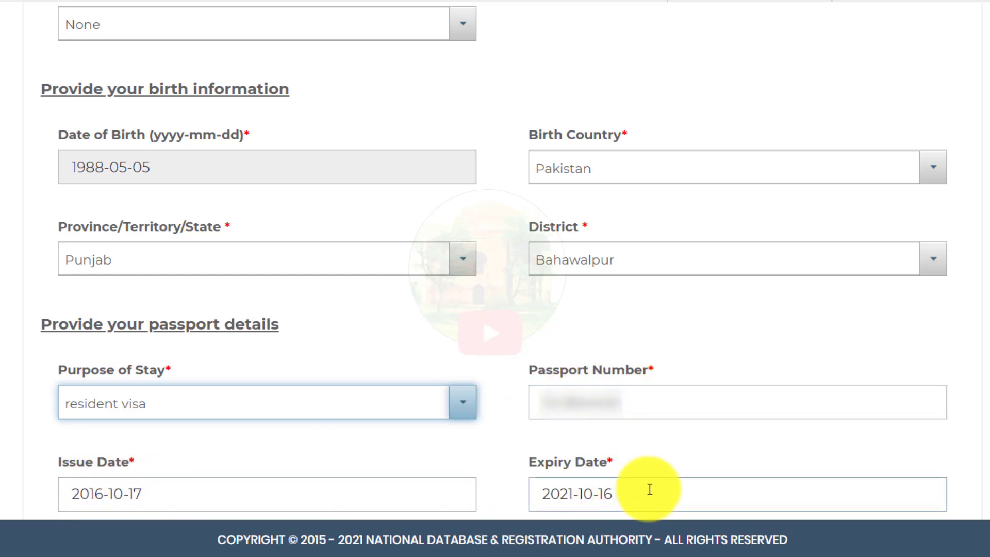
scroll(494, 258, "down", 2)
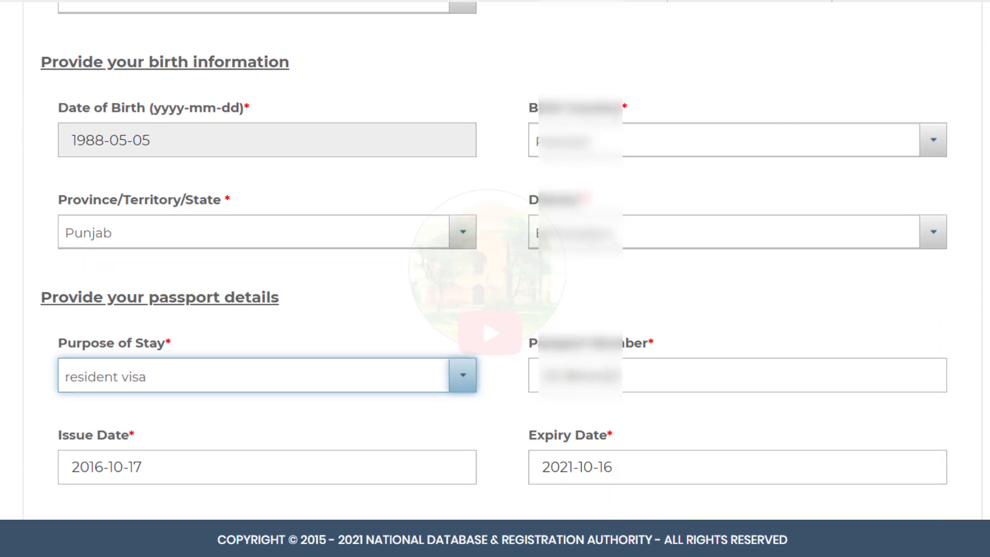
scroll(188, 273, "down", 3)
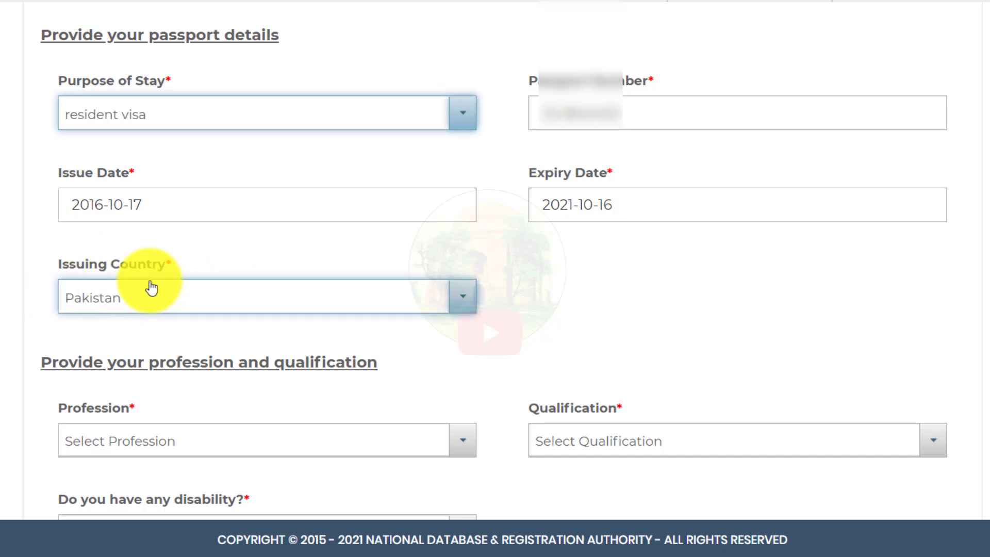
scroll(358, 293, "down", 5)
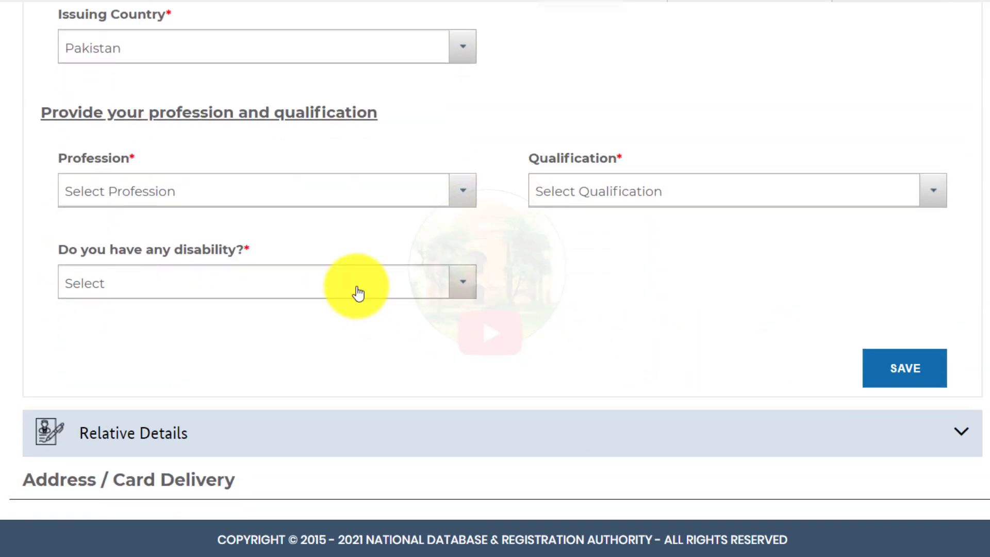
Step: Set the profession to Other and the qualification to Primary
left_click(325, 190)
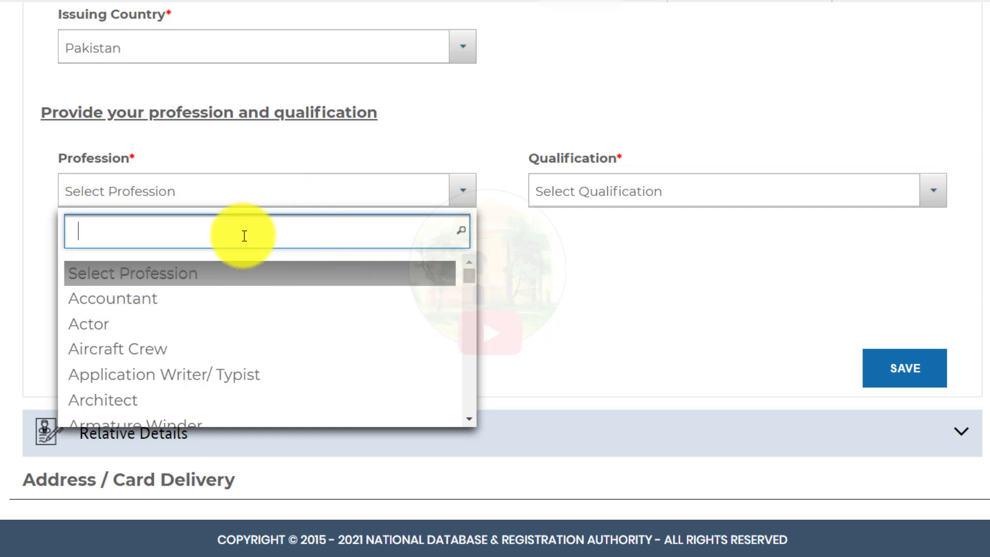
type("OT")
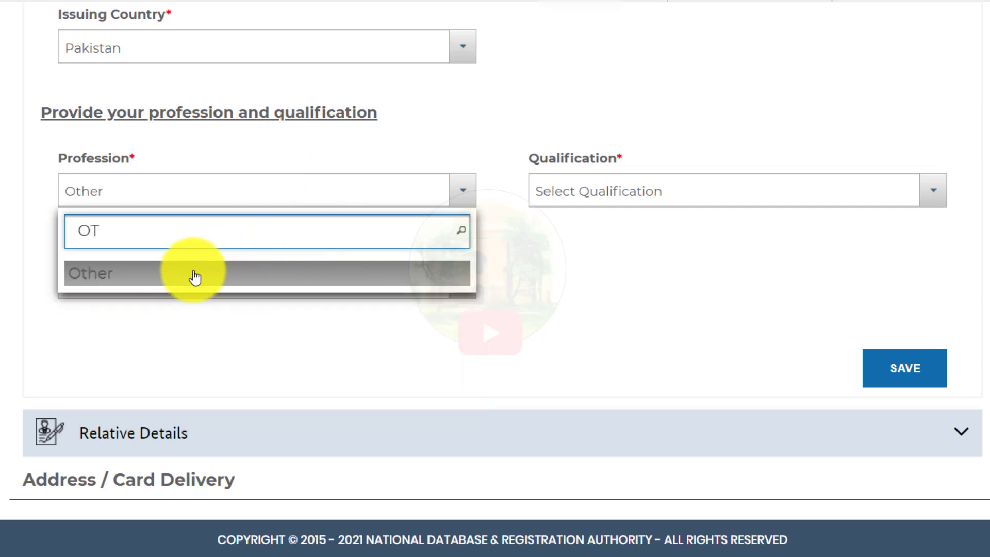
left_click(188, 273)
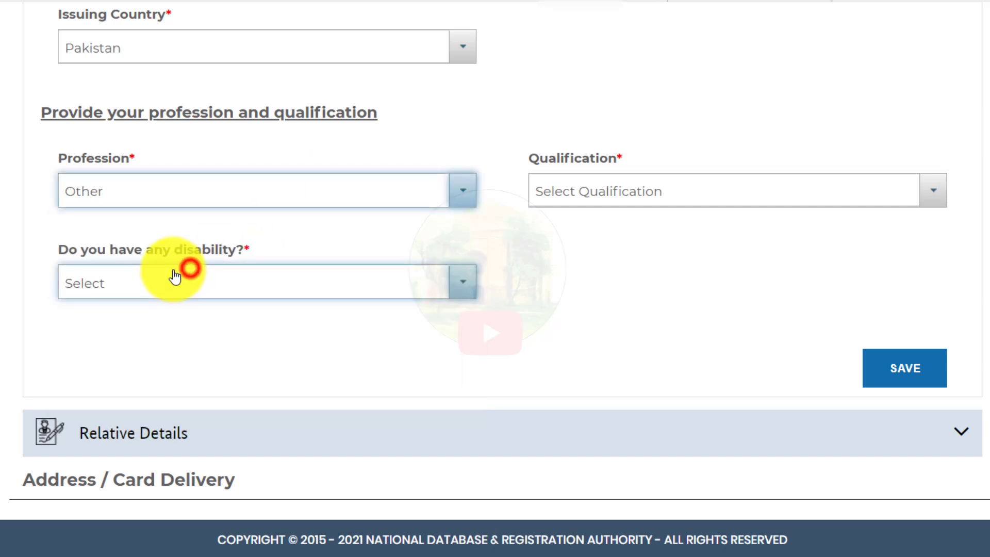
left_click(648, 201)
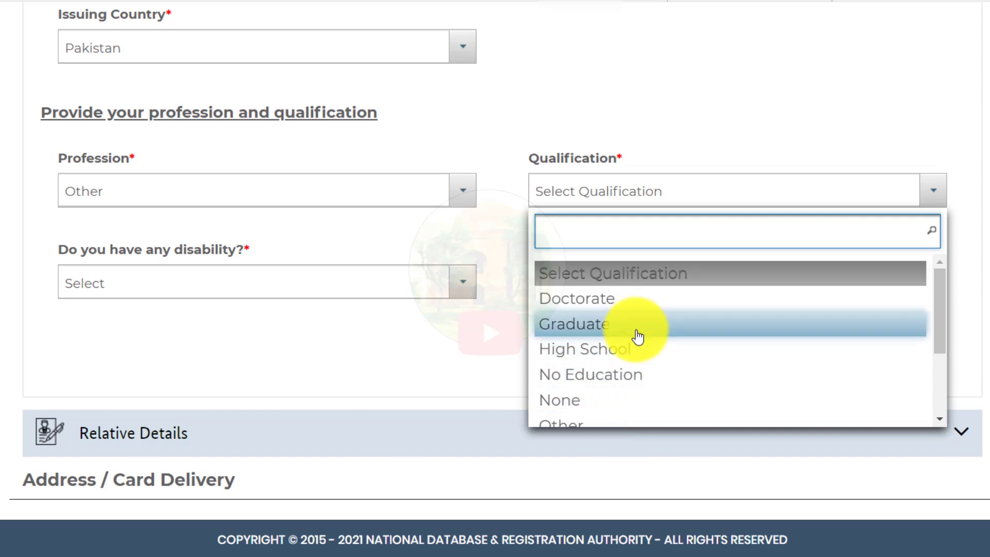
scroll(638, 337, "down", 5)
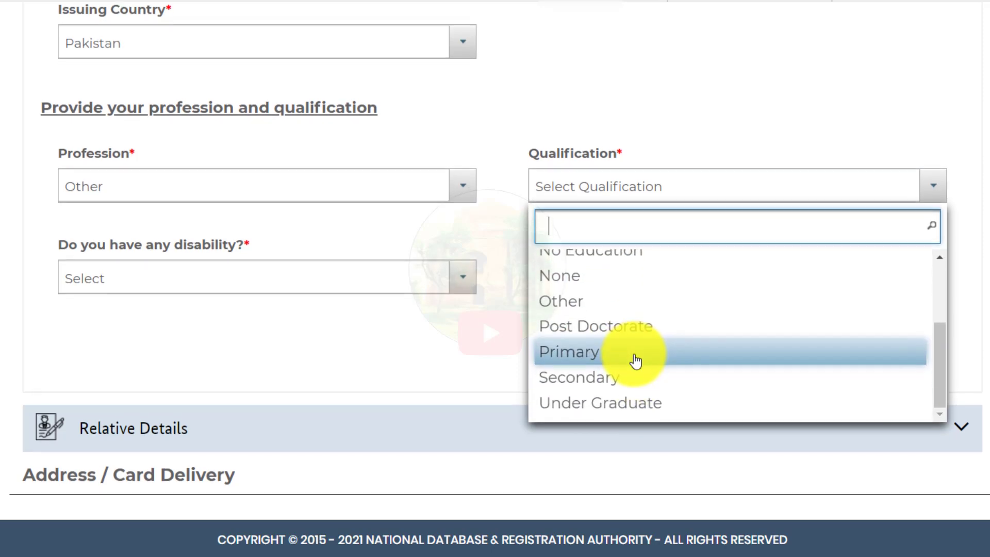
left_click(636, 361)
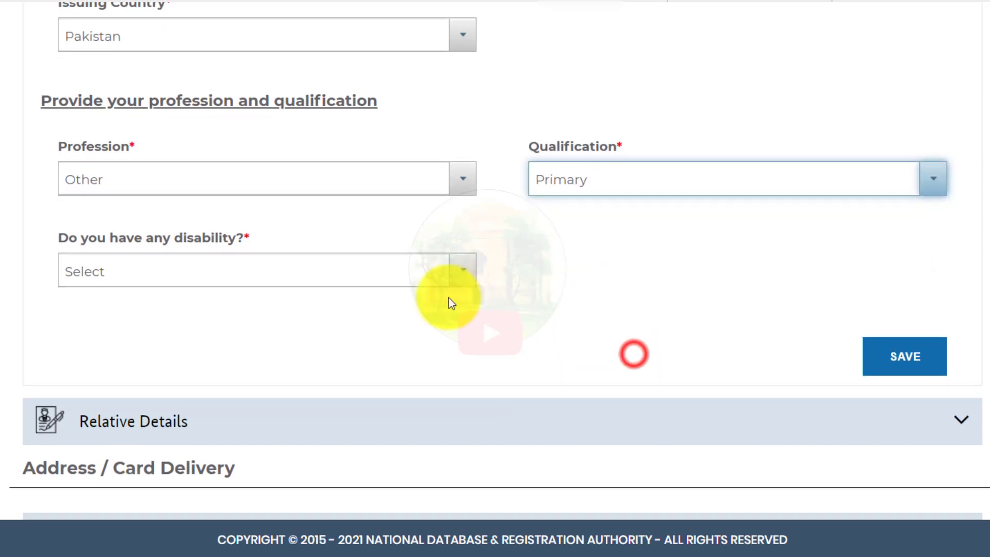
Step: Answer No to the disability question and save the personal details
left_click(138, 270)
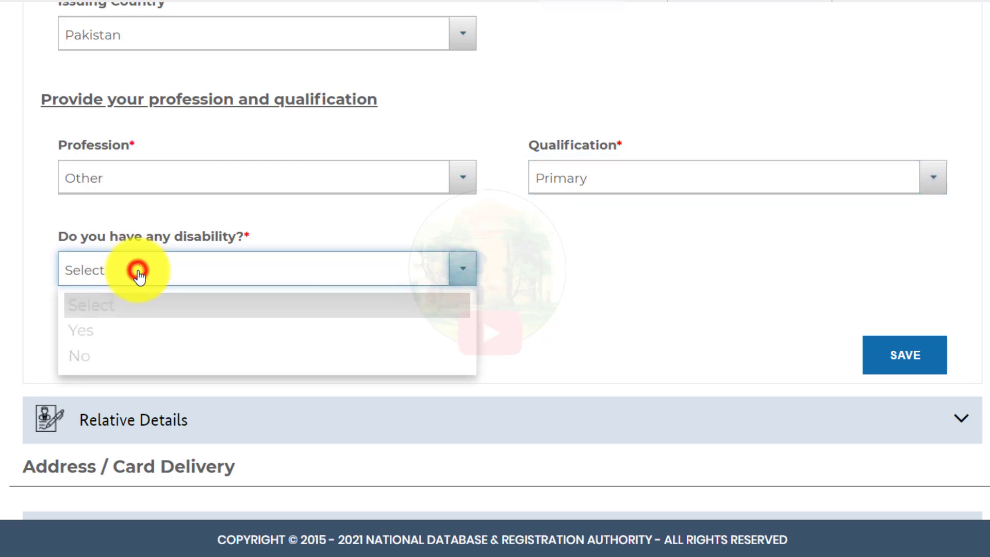
left_click(102, 358)
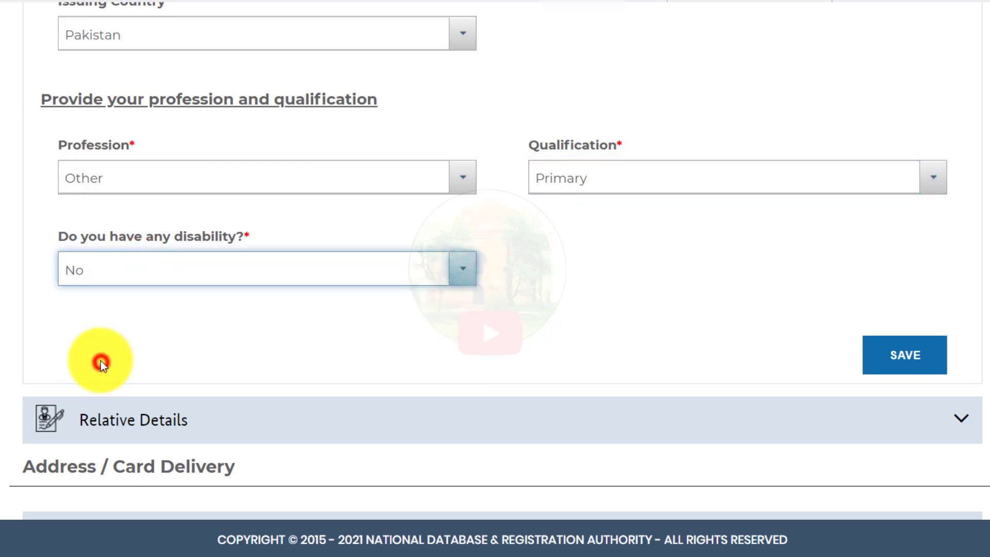
left_click(902, 357)
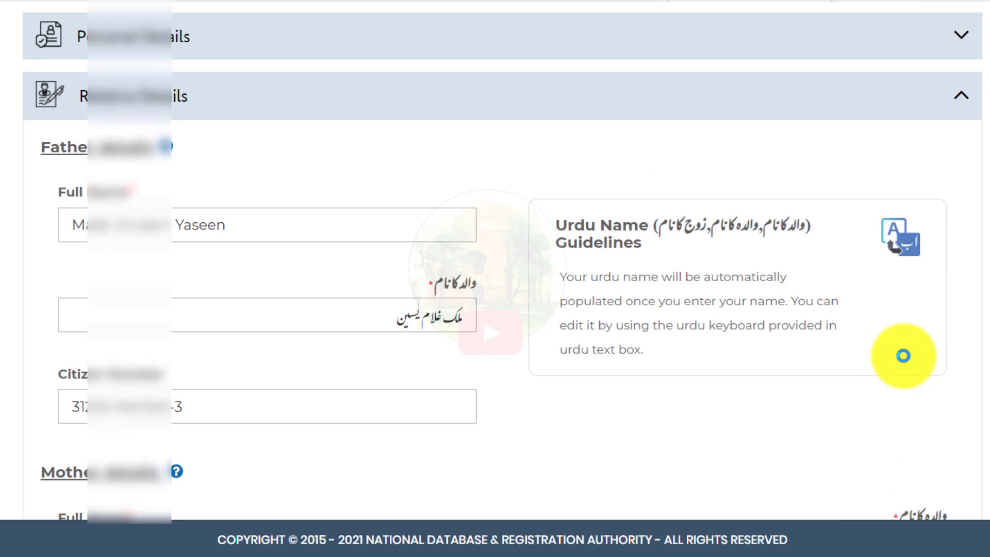
Step: Enter the spouse's name in English and let the Urdu spouse name auto-fill
scroll(903, 356, "down", 4)
scroll(903, 356, "up", 4)
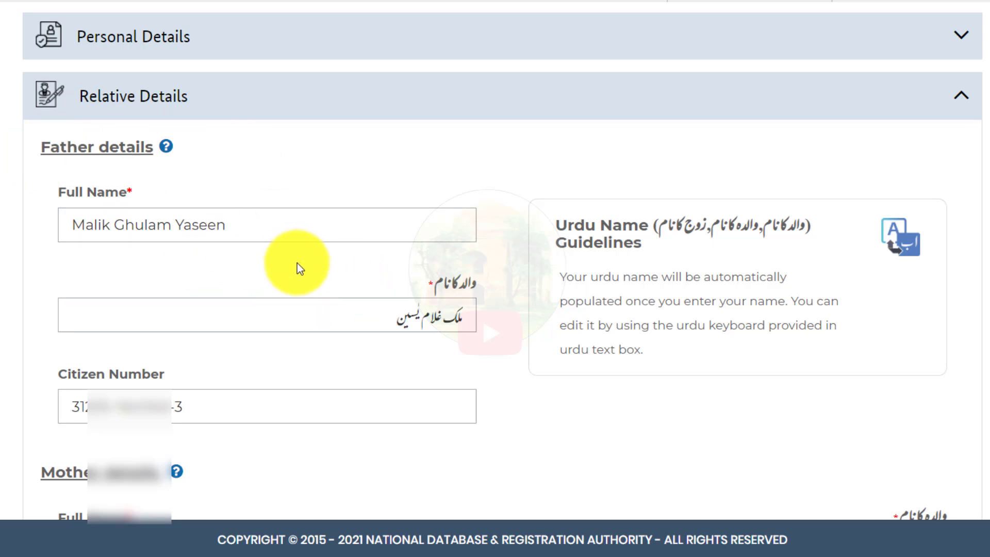
scroll(299, 259, "down", 1)
scroll(299, 258, "down", 5)
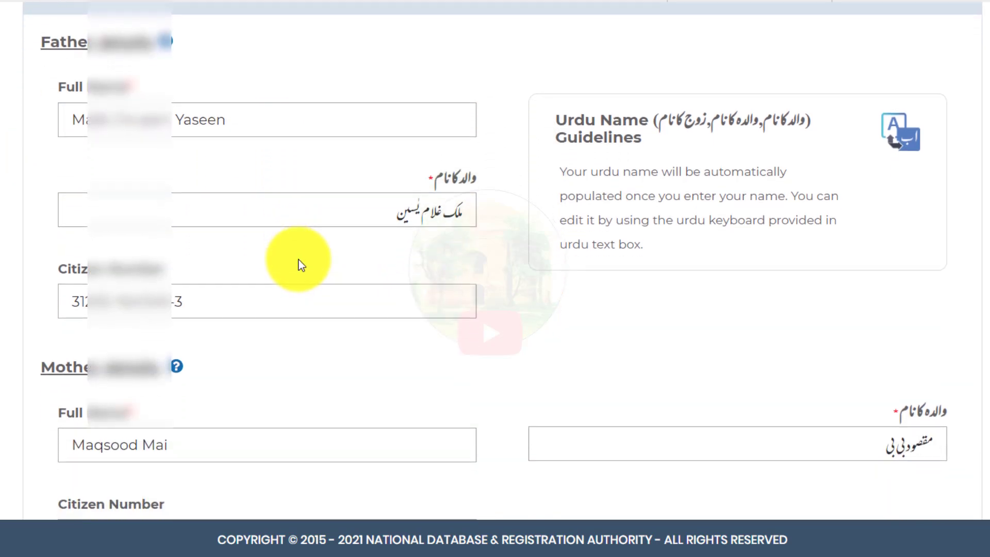
scroll(178, 206, "down", 1)
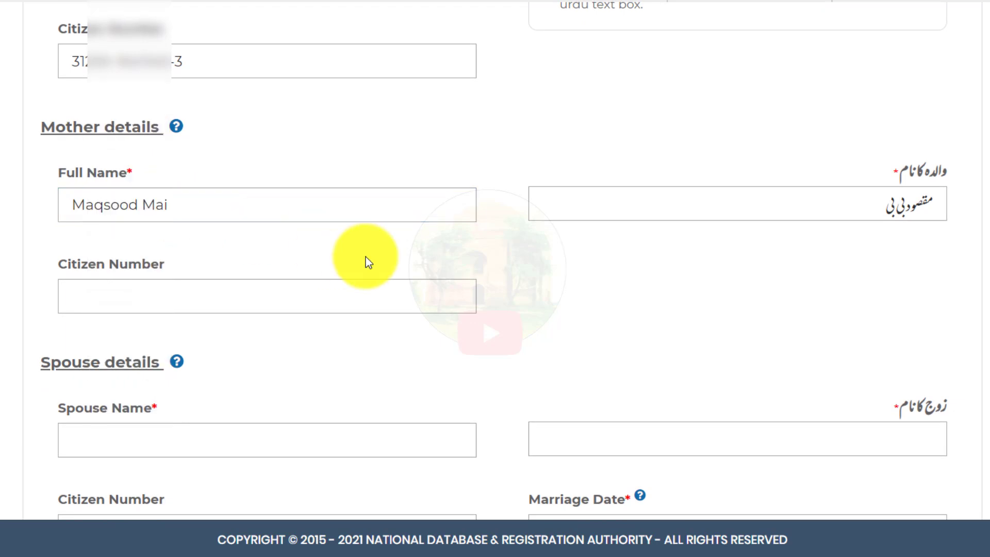
scroll(367, 260, "down", 3)
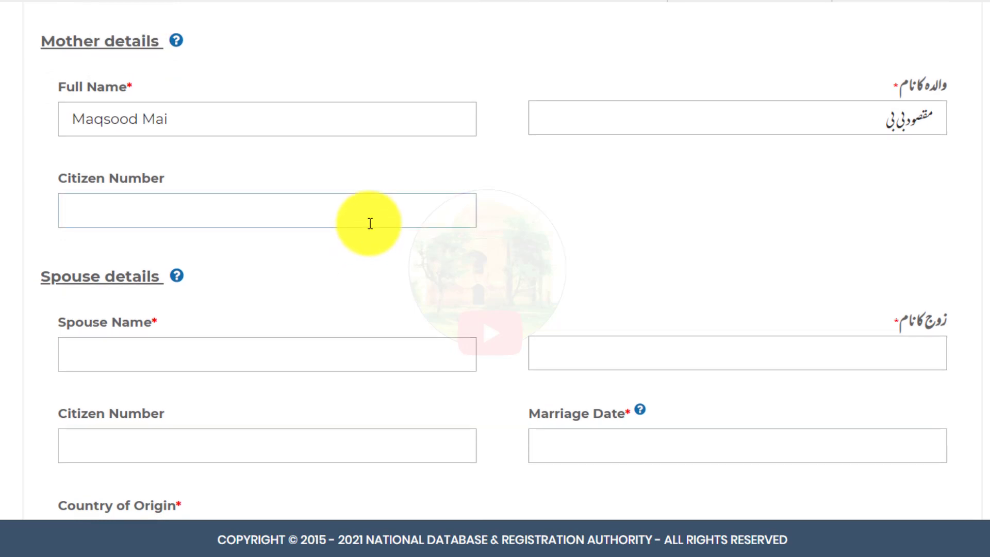
scroll(371, 222, "down", 5)
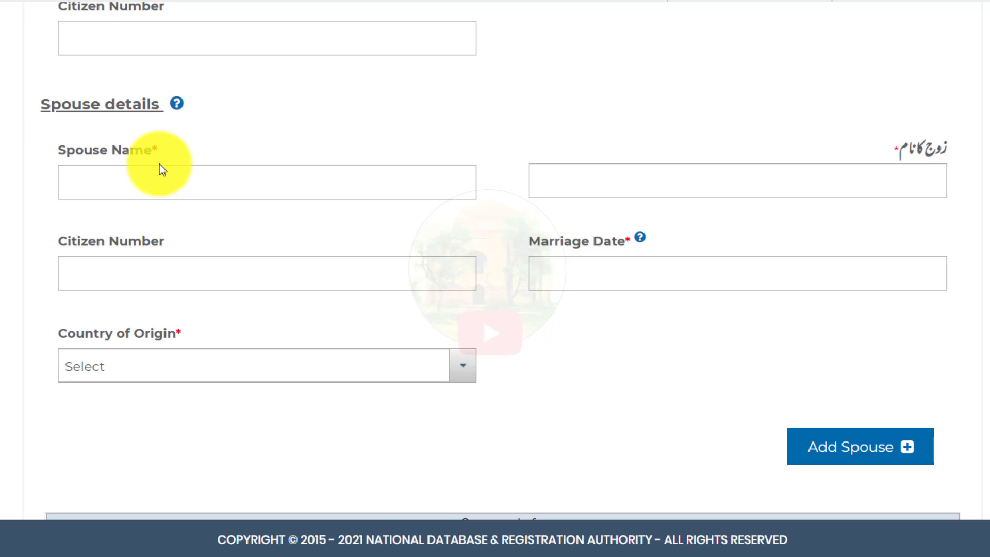
left_click(76, 185)
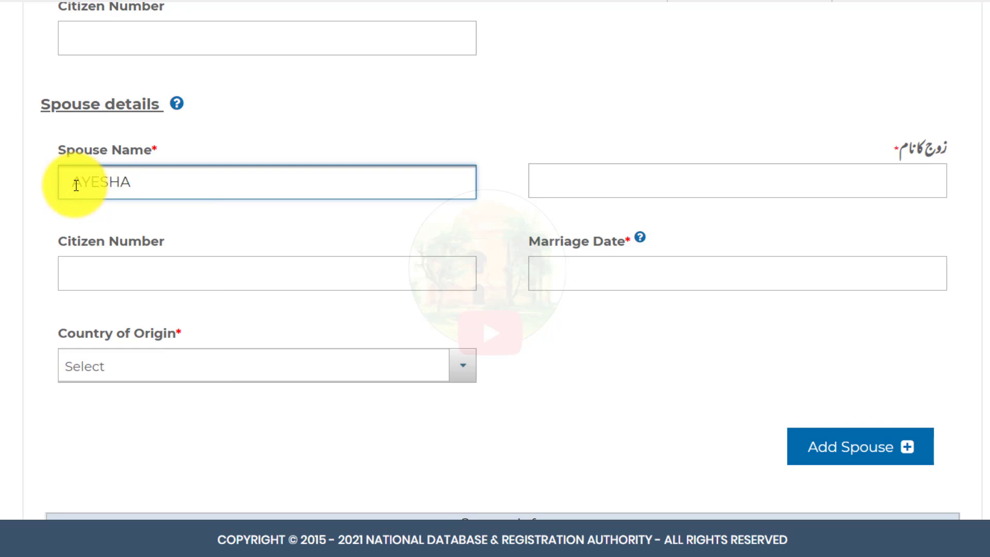
left_click(217, 147)
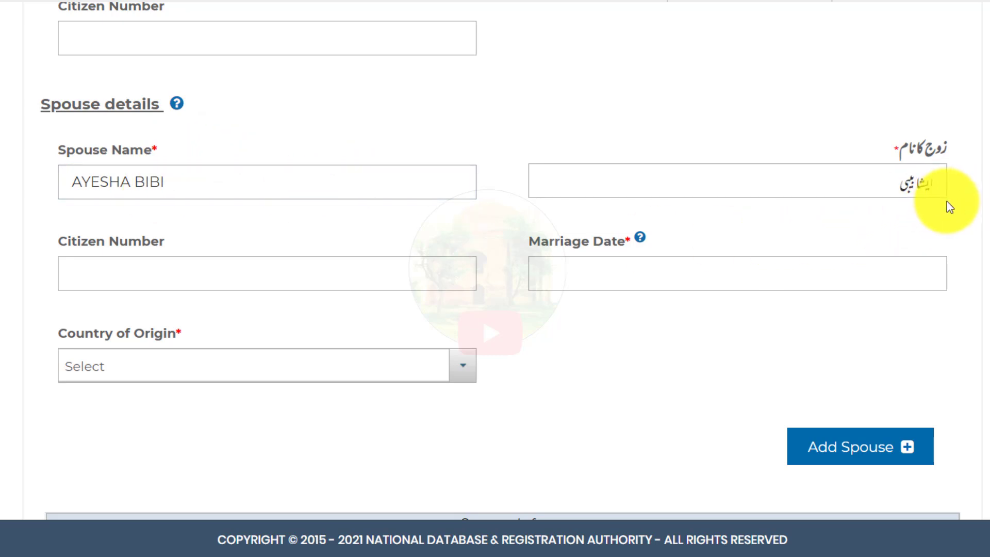
left_click(911, 196)
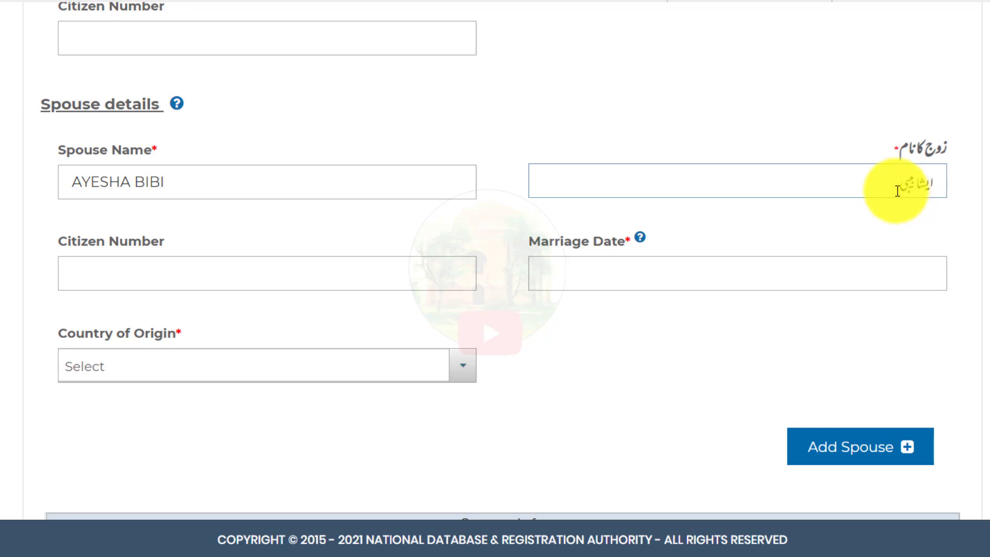
left_click(893, 183)
left_click(988, 189)
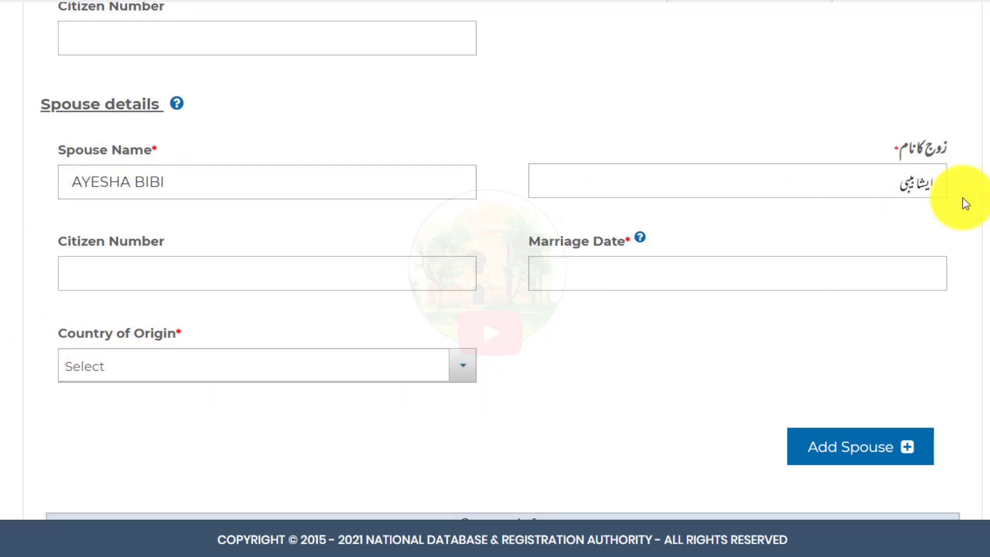
Step: Replace the spouse's name with a corrected name and check the regenerated Urdu name
left_click(890, 183)
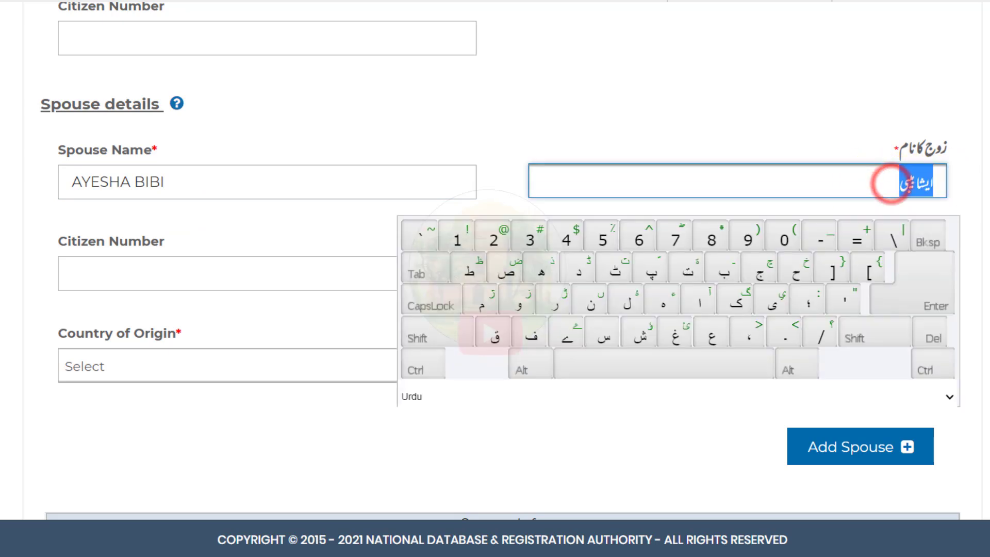
key("BackSpace")
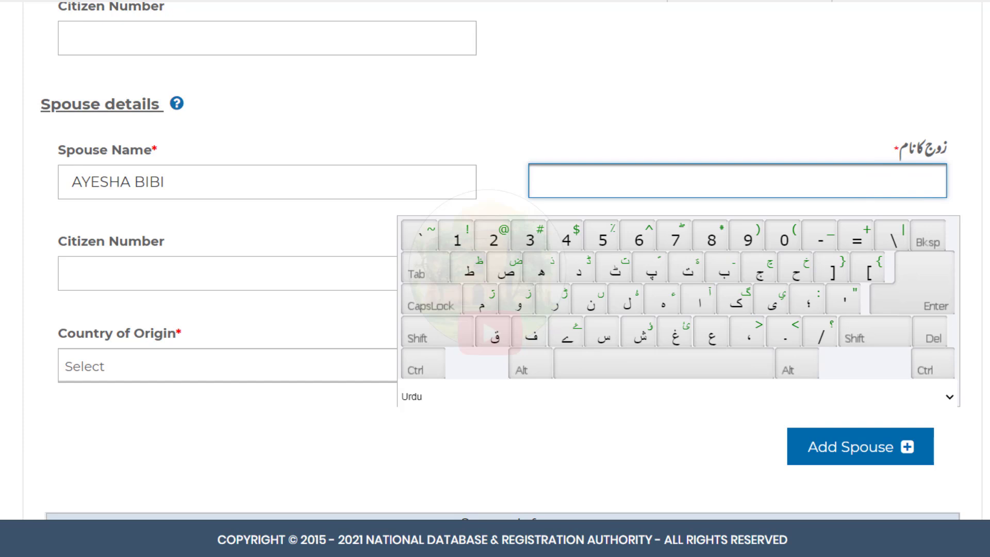
left_click(959, 179)
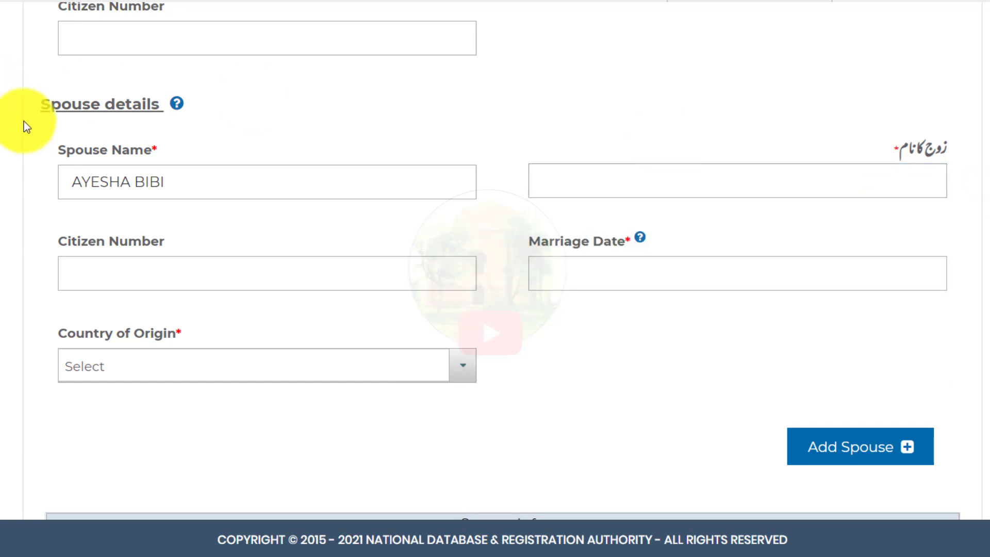
left_click(176, 175)
key("ctrl+a")
type("ZAHIDA")
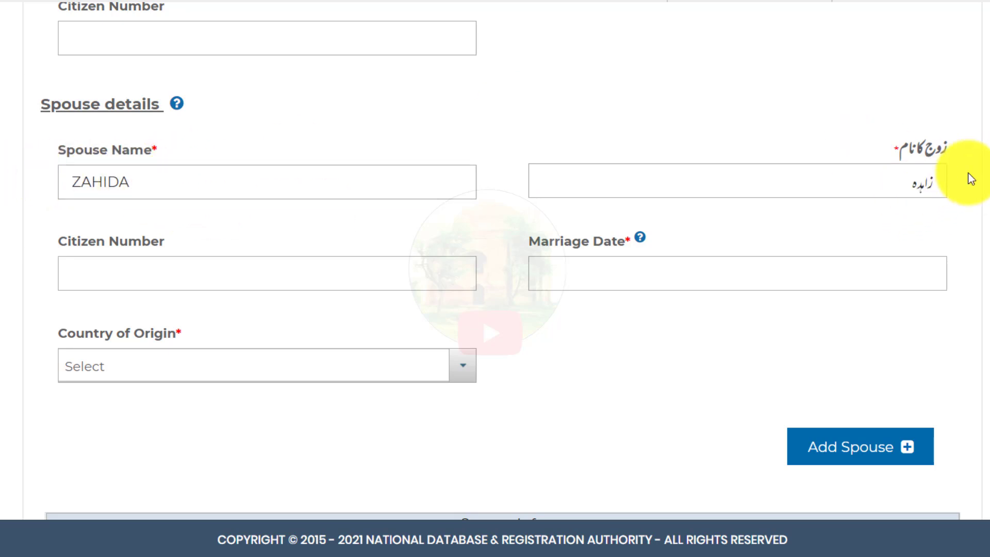
left_click(922, 187)
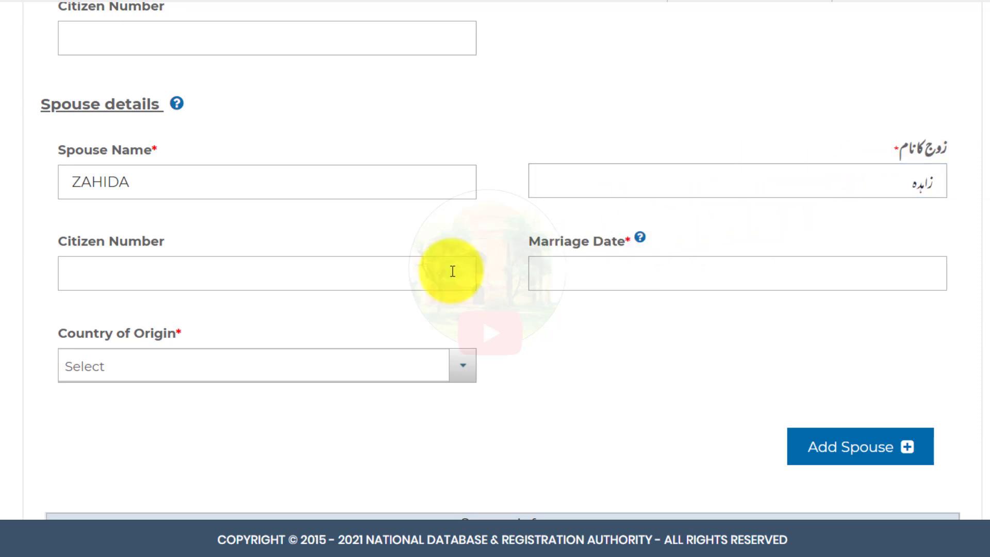
Step: Set marriage date 2020-05-13 and country of origin Pakistan, then add the spouse to the list
left_click(623, 281)
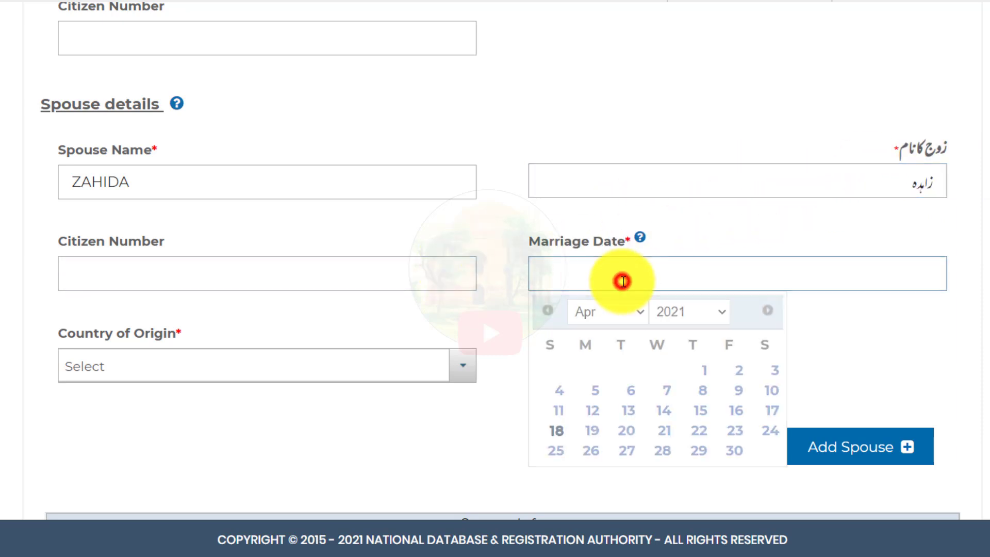
left_click(685, 320)
left_click(685, 273)
left_click(604, 315)
left_click(588, 398)
left_click(644, 410)
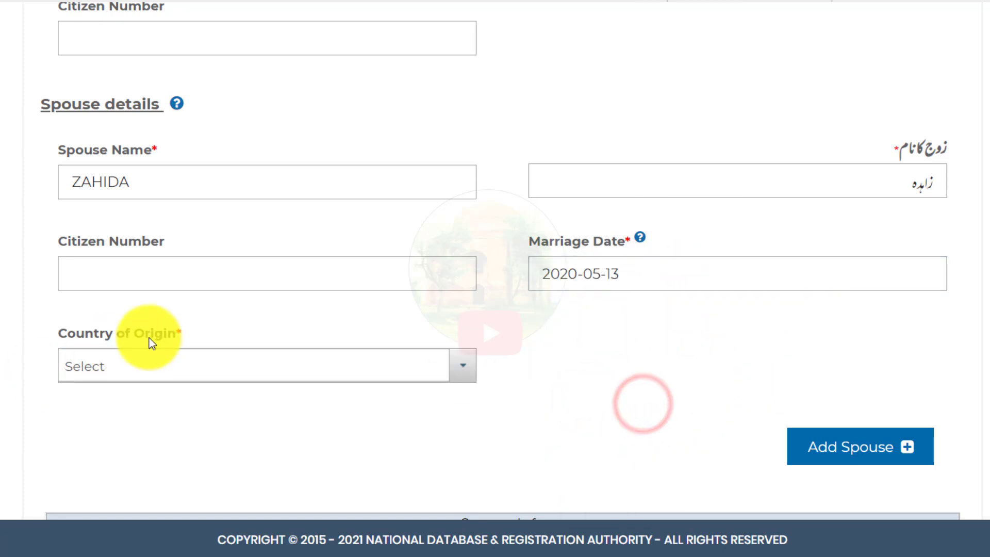
left_click(135, 376)
left_click(149, 213)
left_click(861, 454)
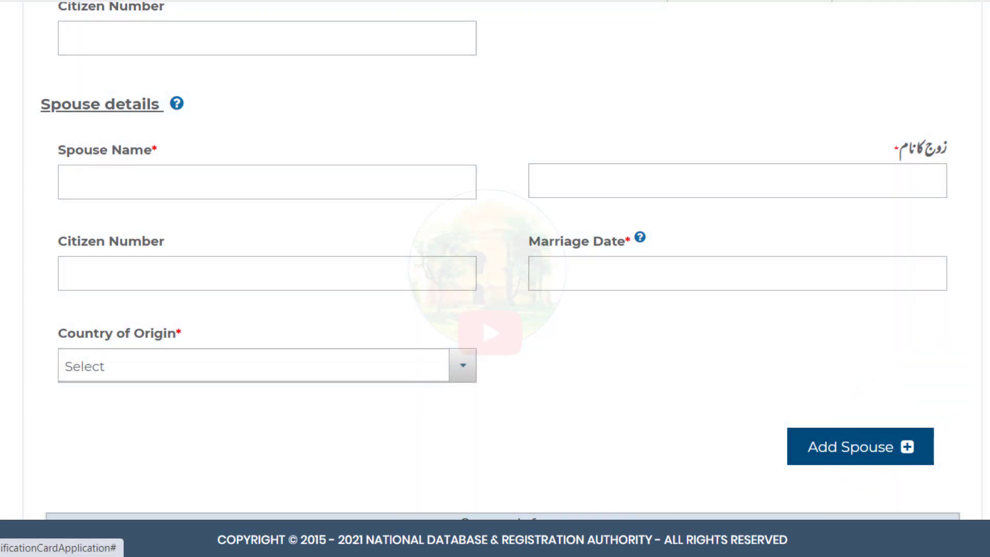
Step: In Household Head Information, try setting Your Relation with Head to Self
scroll(495, 278, "down", 3)
scroll(895, 316, "down", 2)
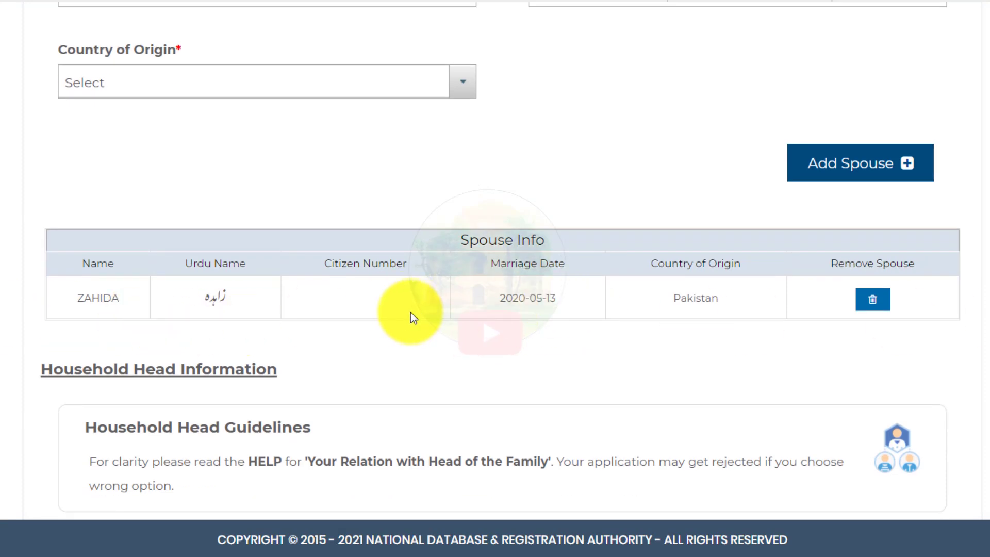
scroll(410, 312, "down", 4)
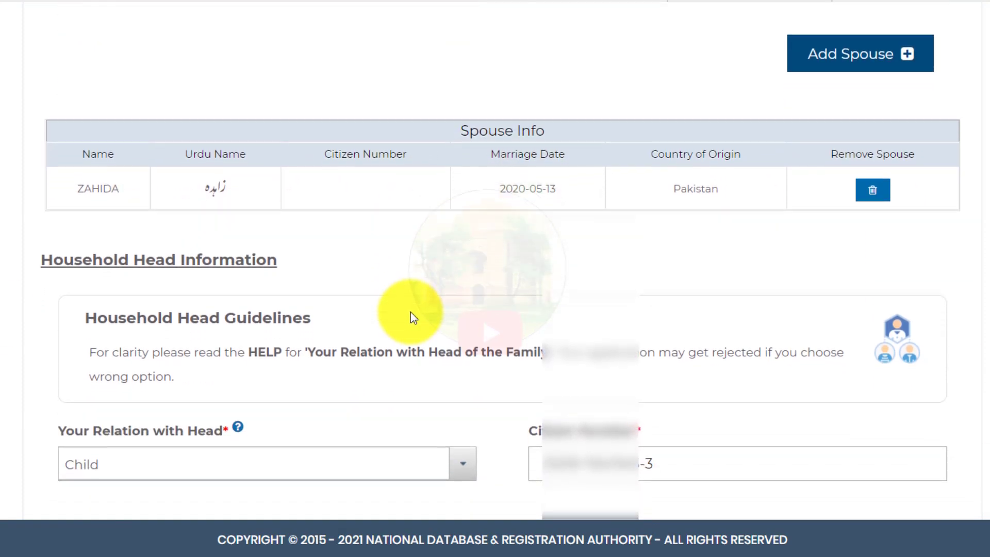
scroll(407, 315, "down", 3)
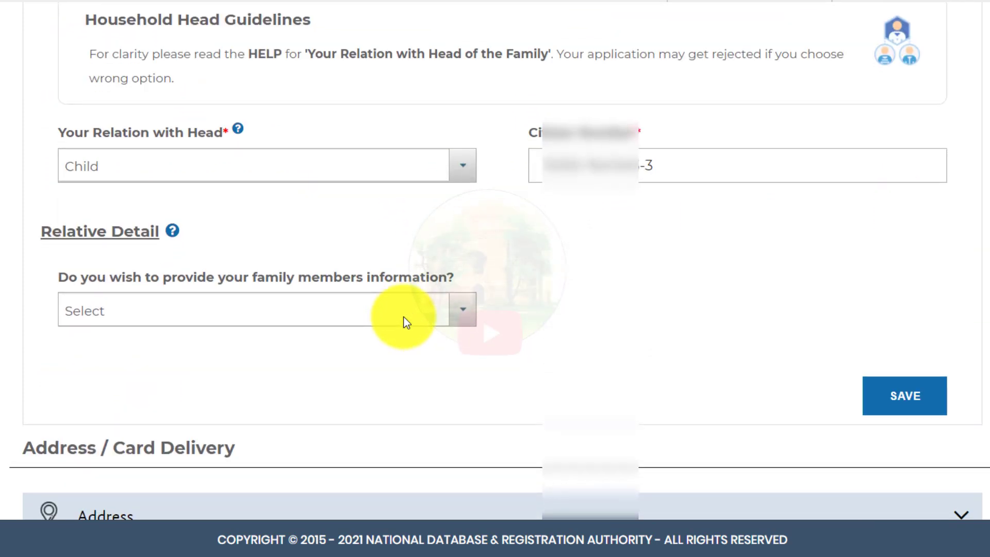
scroll(403, 317, "up", 1)
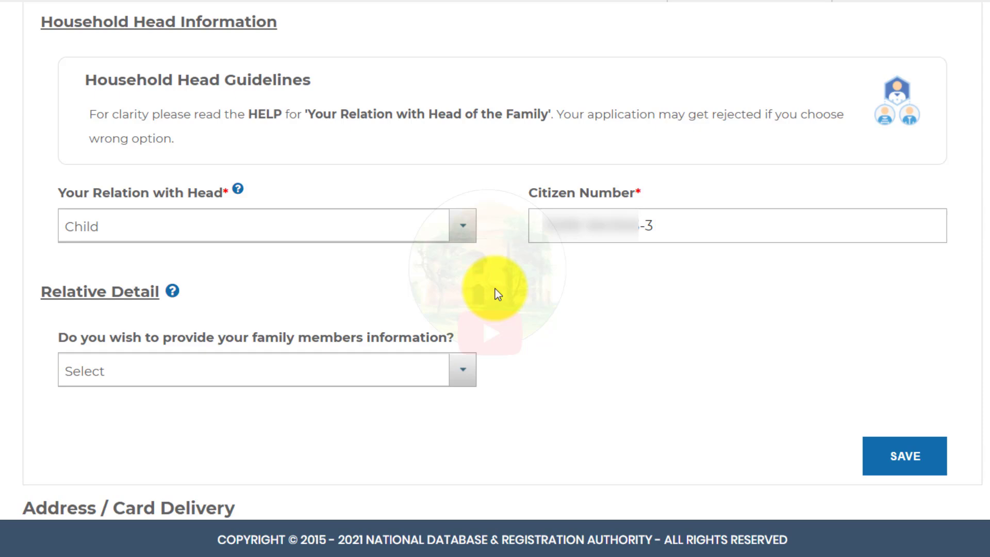
left_click(407, 231)
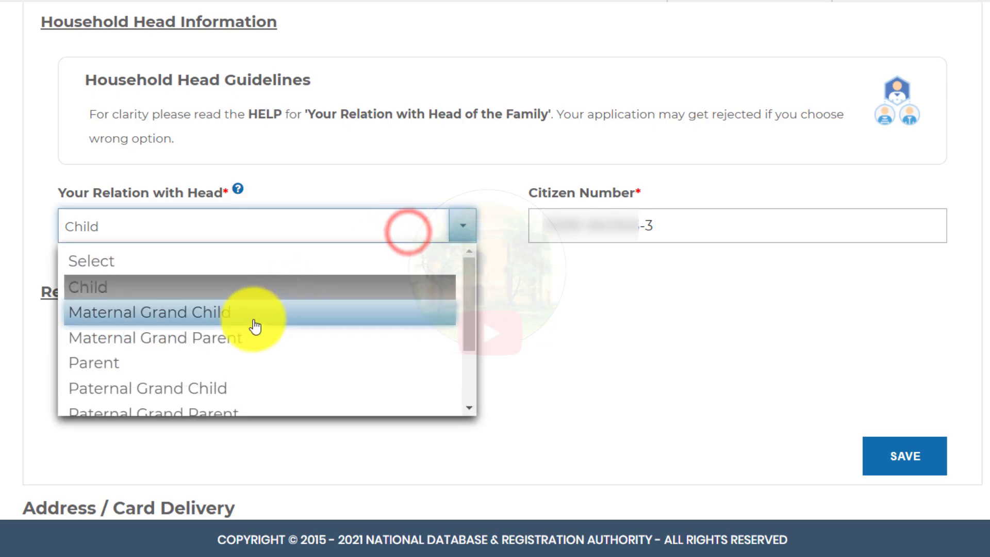
scroll(259, 322, "down", 2)
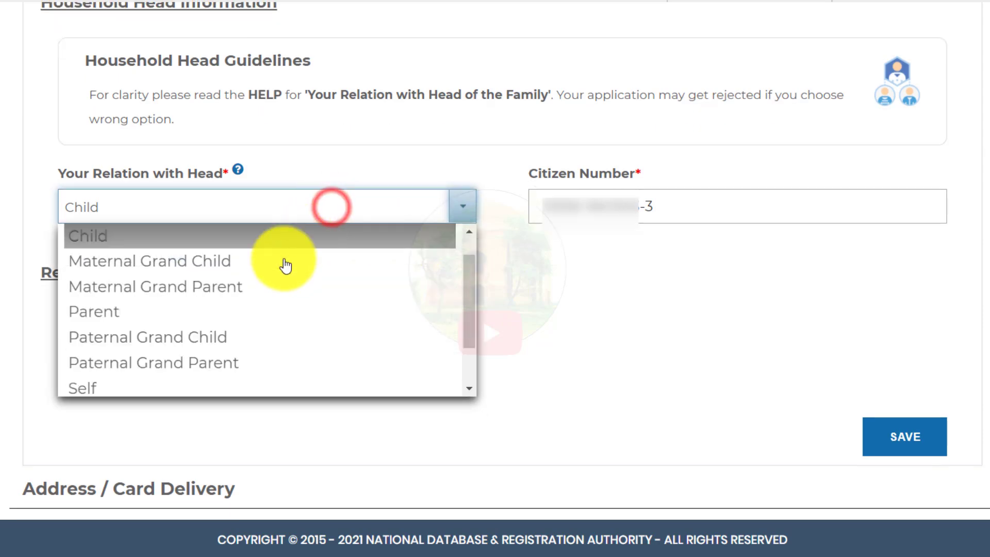
left_click(160, 386)
left_click(634, 237)
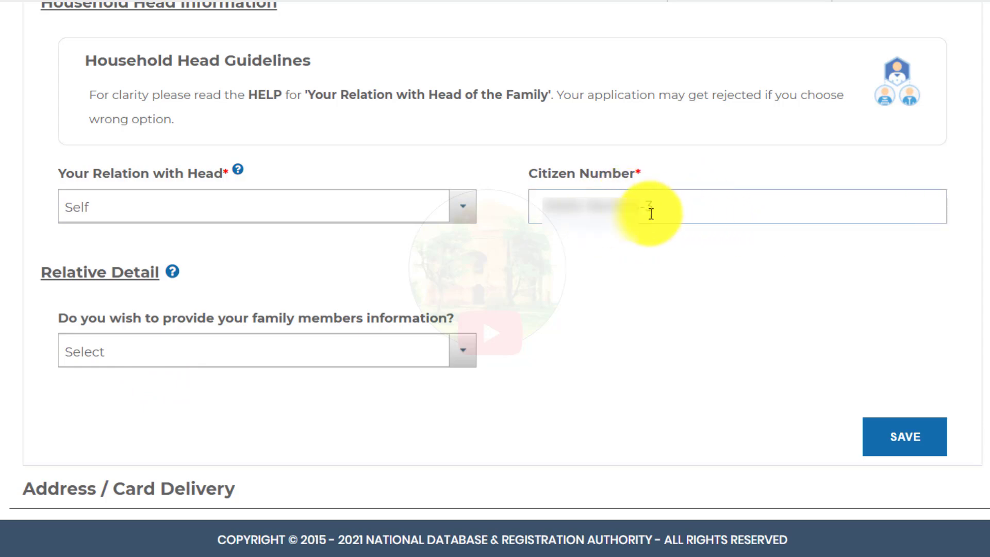
left_click(613, 265)
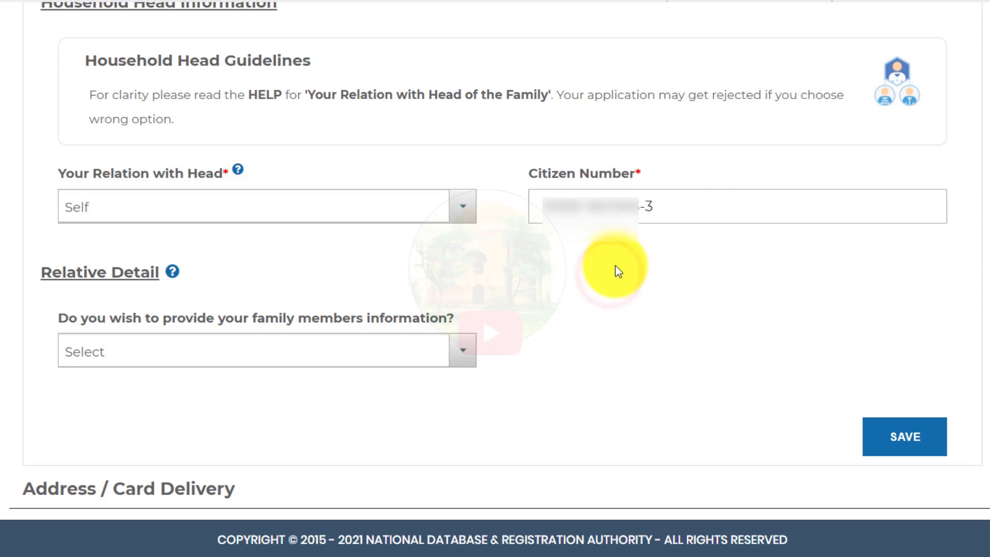
Step: Change Your Relation with Head to Spouse, bringing up the 'cannot make spouse Head' error
left_click(463, 221)
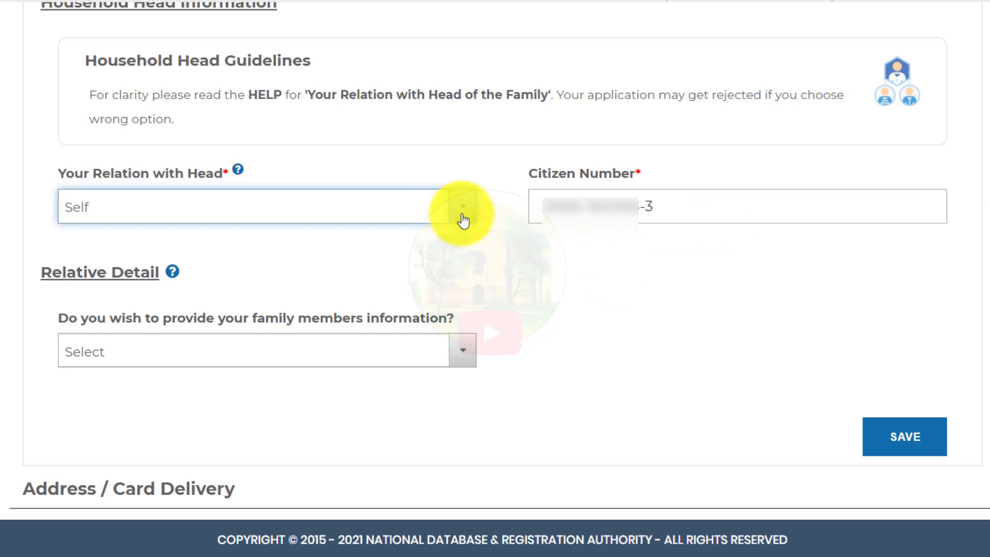
left_click(463, 221)
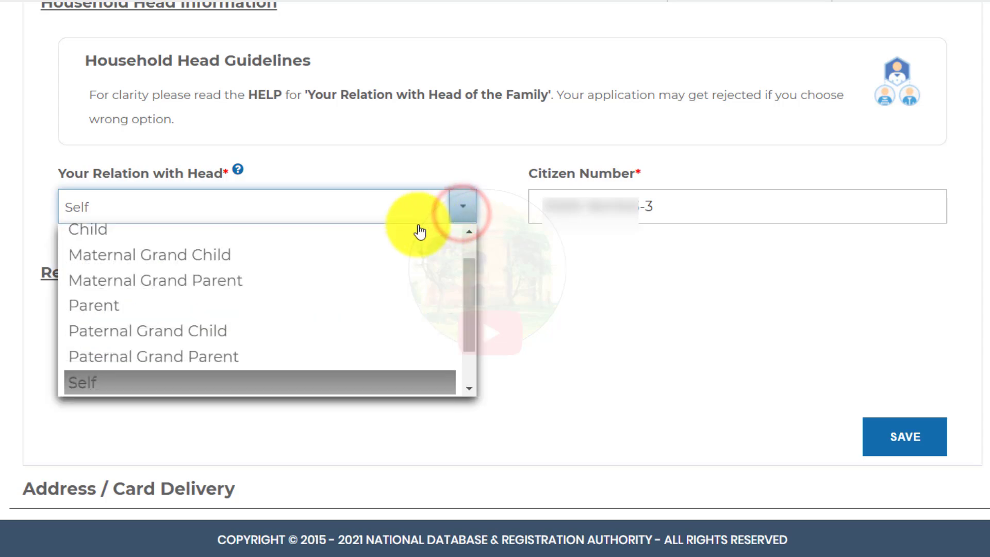
scroll(336, 290, "up", 1)
scroll(335, 283, "up", 1)
left_click(451, 214)
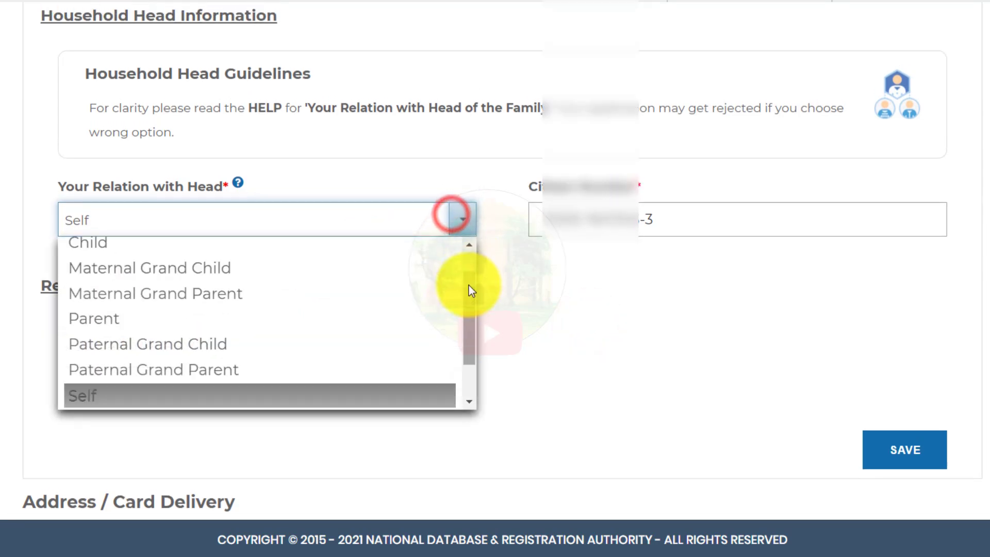
left_click_drag(469, 290, 470, 327)
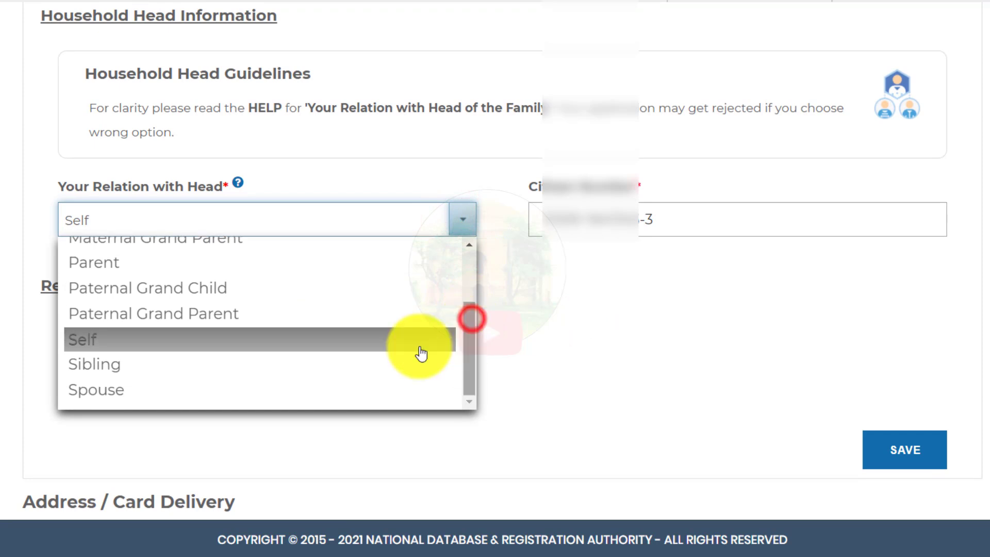
left_click(325, 387)
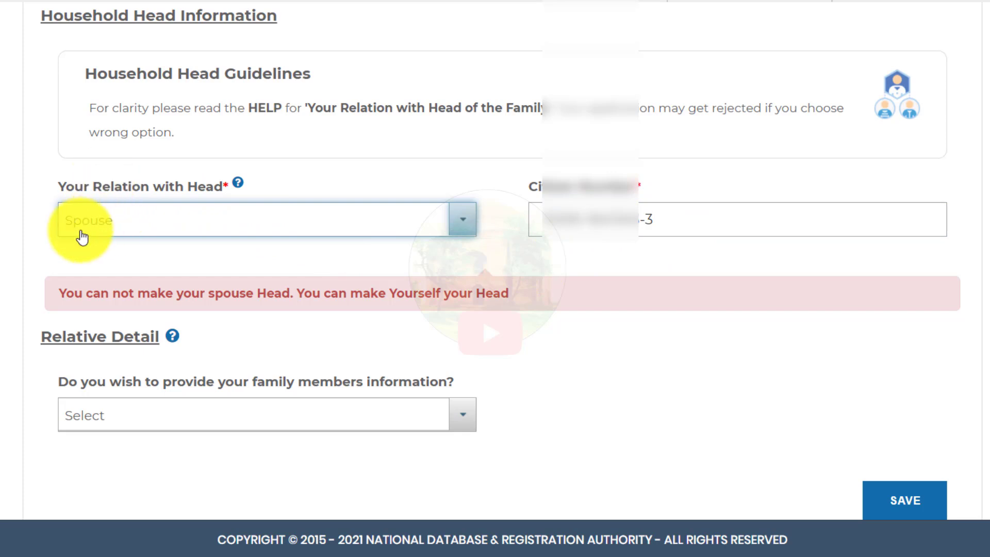
Step: Set relation with head back to Self, choose No for family members information, and save
left_click(180, 218)
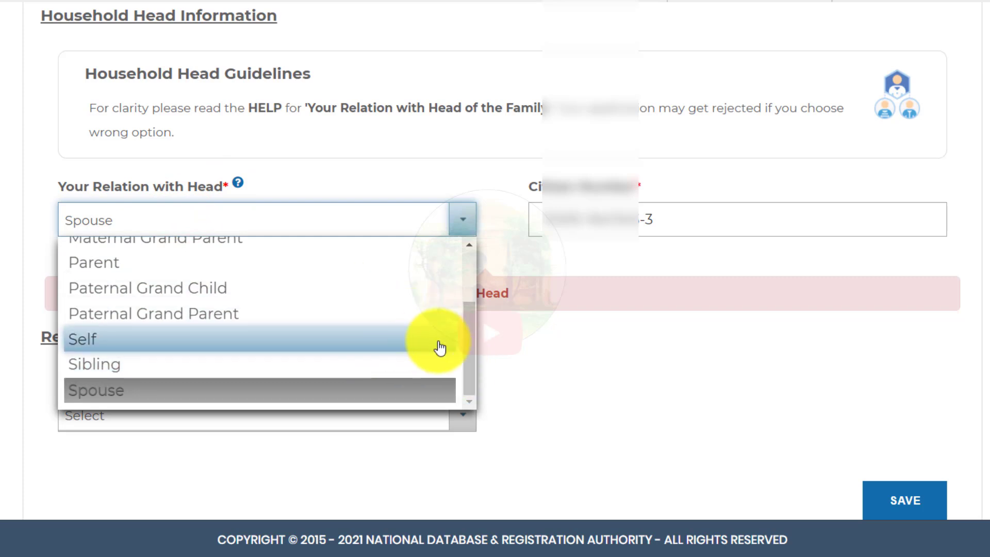
left_click(111, 338)
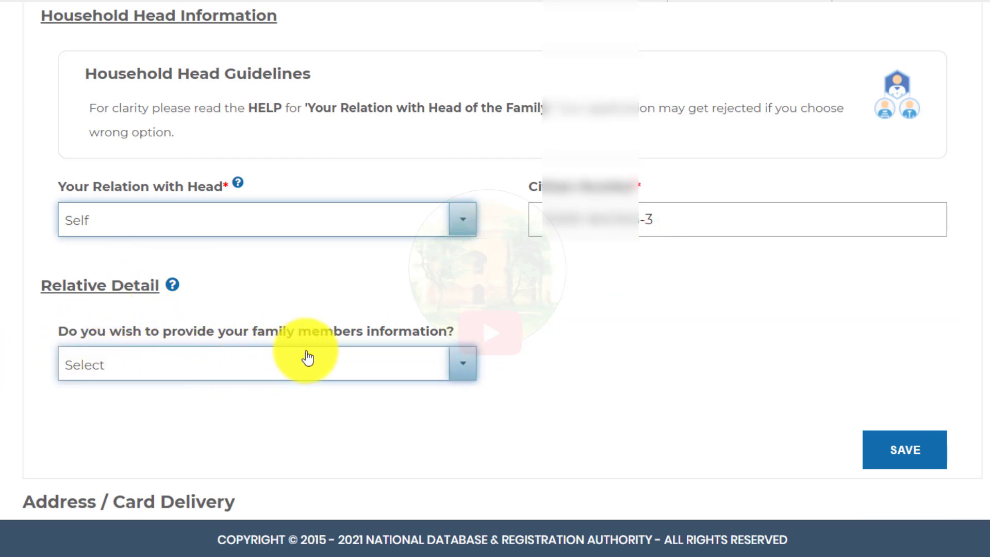
left_click(316, 369)
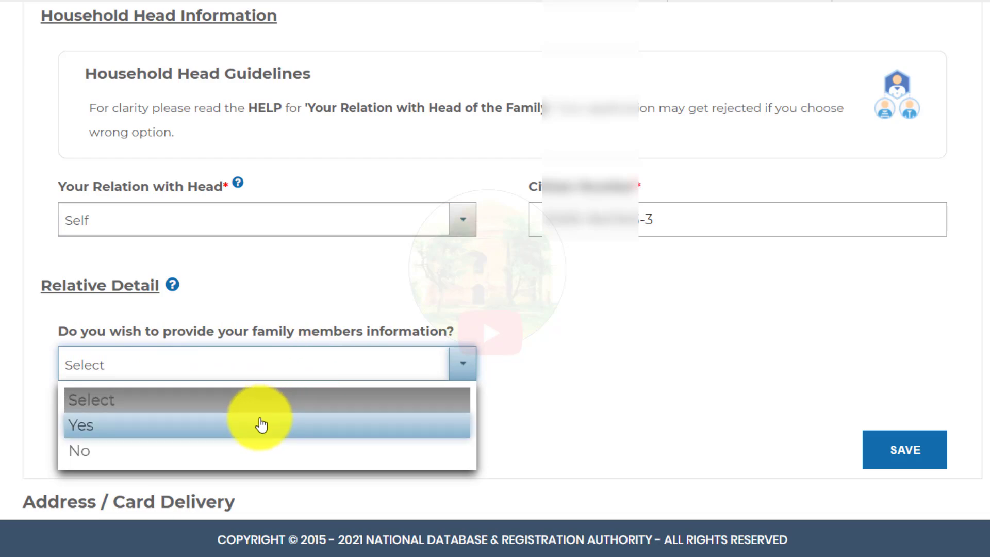
left_click(252, 448)
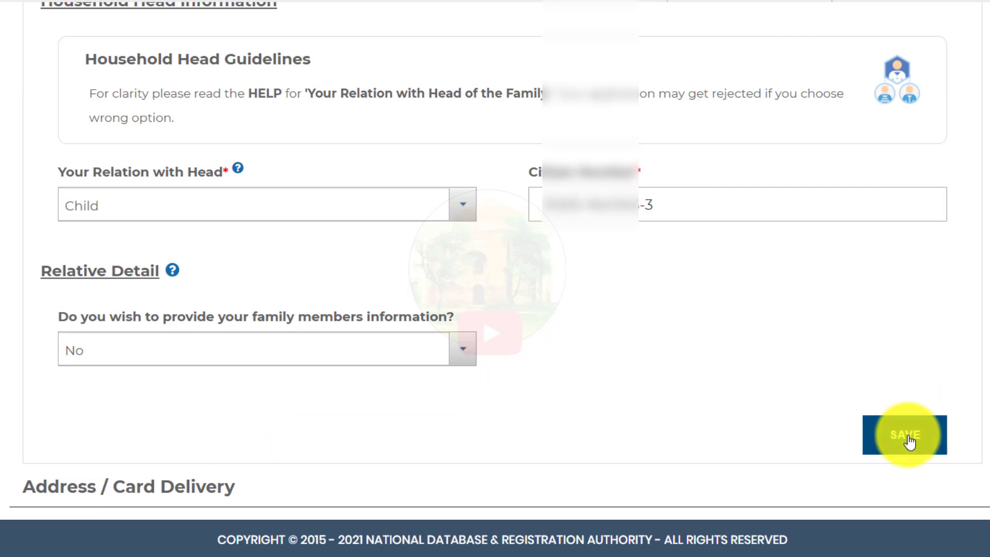
left_click(909, 441)
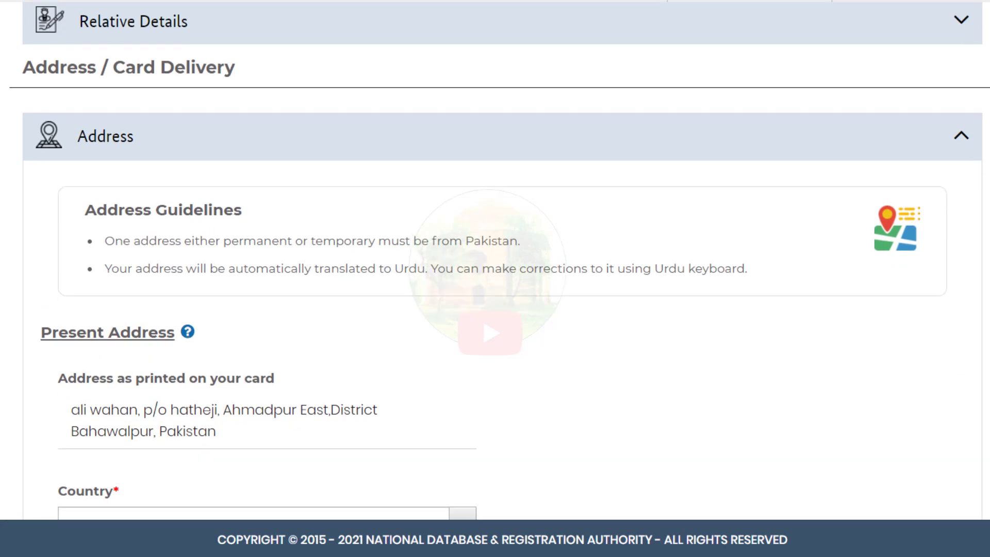
scroll(494, 279, "down", 7)
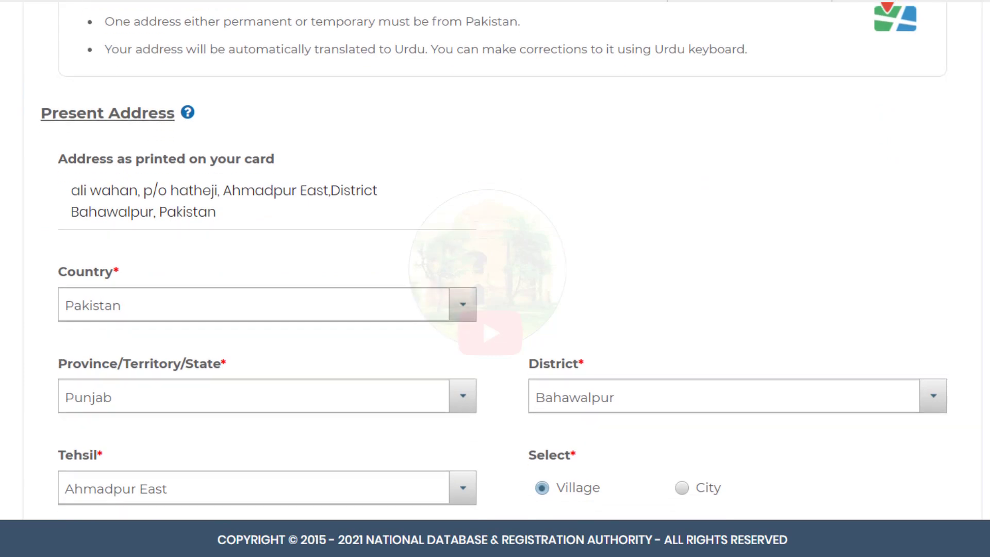
scroll(274, 171, "up", 1)
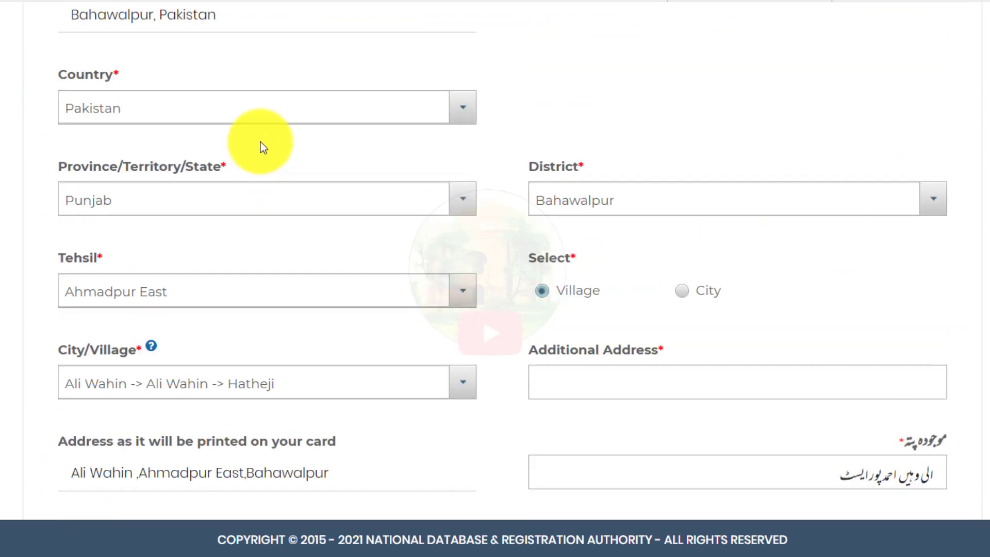
scroll(455, 241, "down", 9)
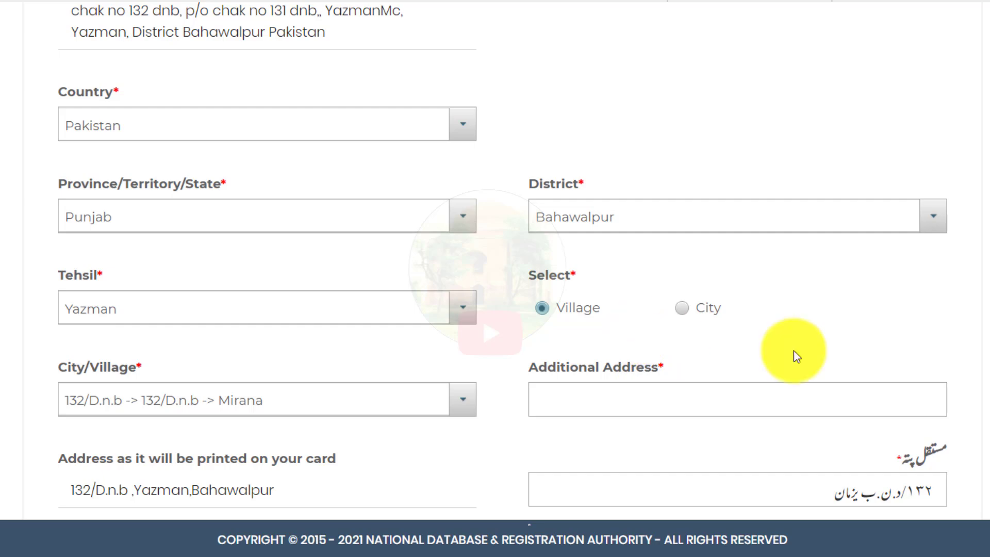
scroll(495, 278, "up", 10)
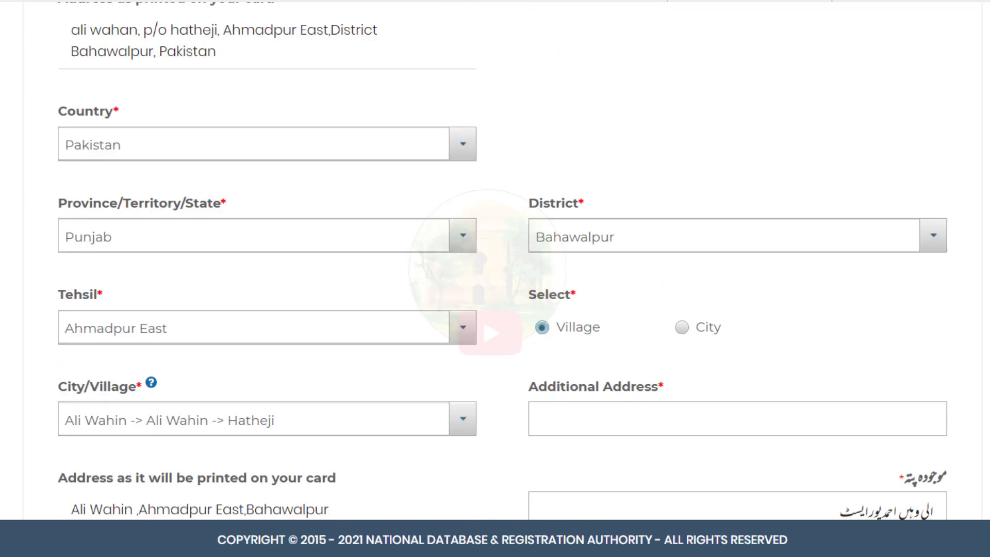
scroll(495, 279, "down", 2)
scroll(495, 278, "down", 2)
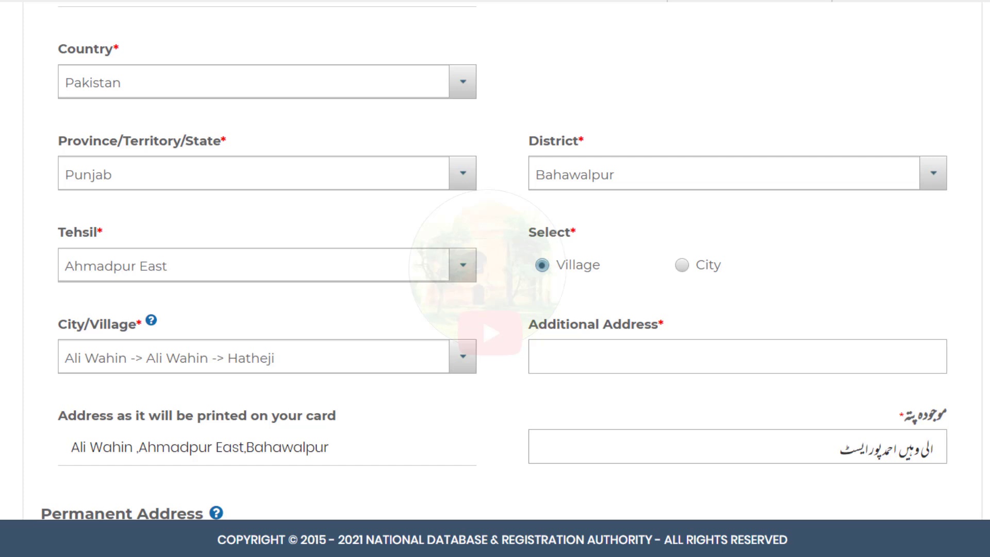
scroll(593, 193, "up", 2)
left_click(621, 148)
scroll(502, 266, "down", 1)
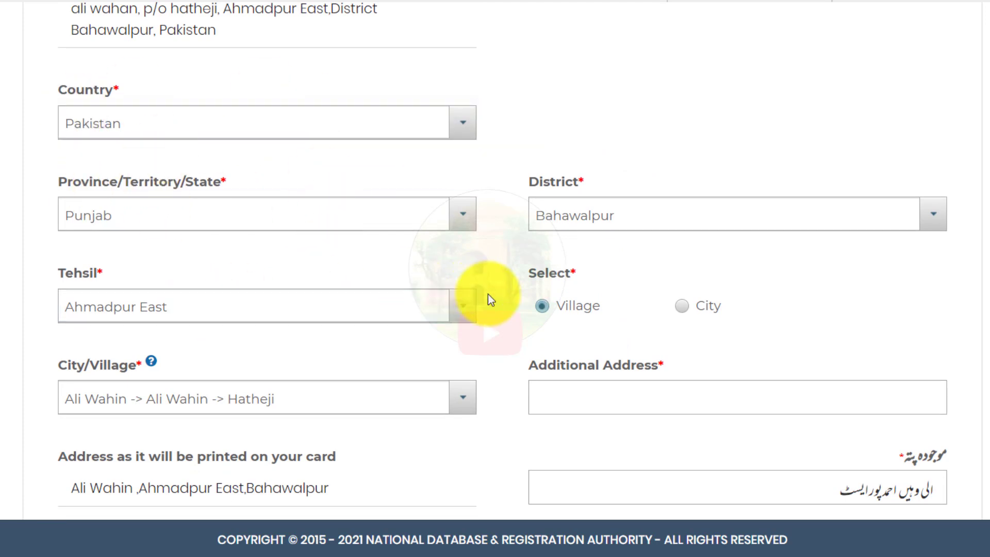
Step: Paste the village line into the present Additional Address so the printed address updates
left_click(536, 396)
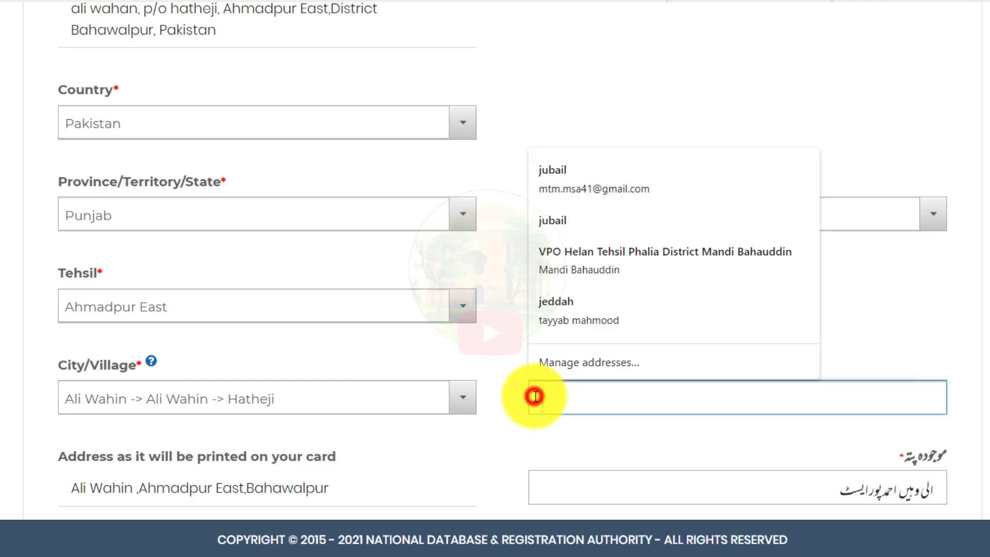
left_click(600, 438)
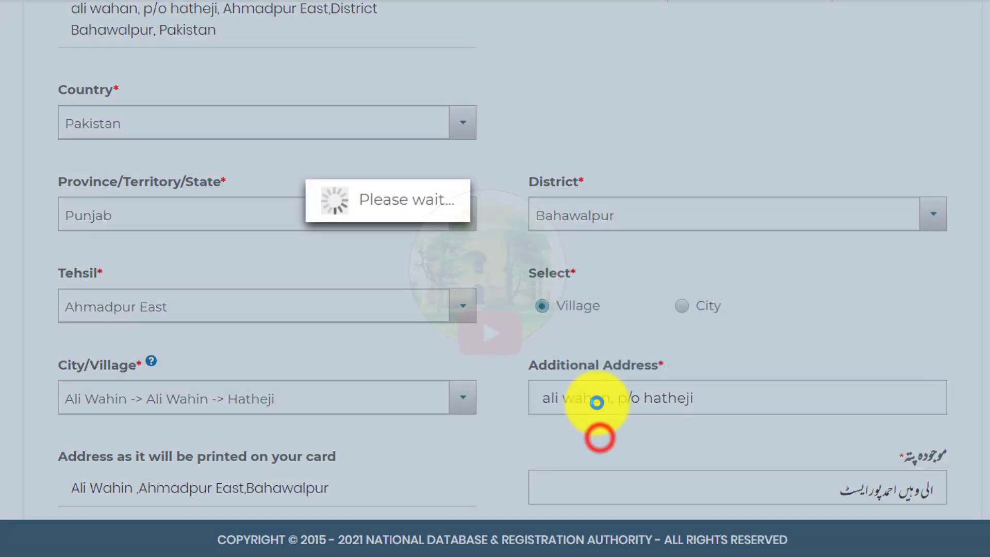
scroll(495, 271, "down", 9)
scroll(495, 271, "down", 4)
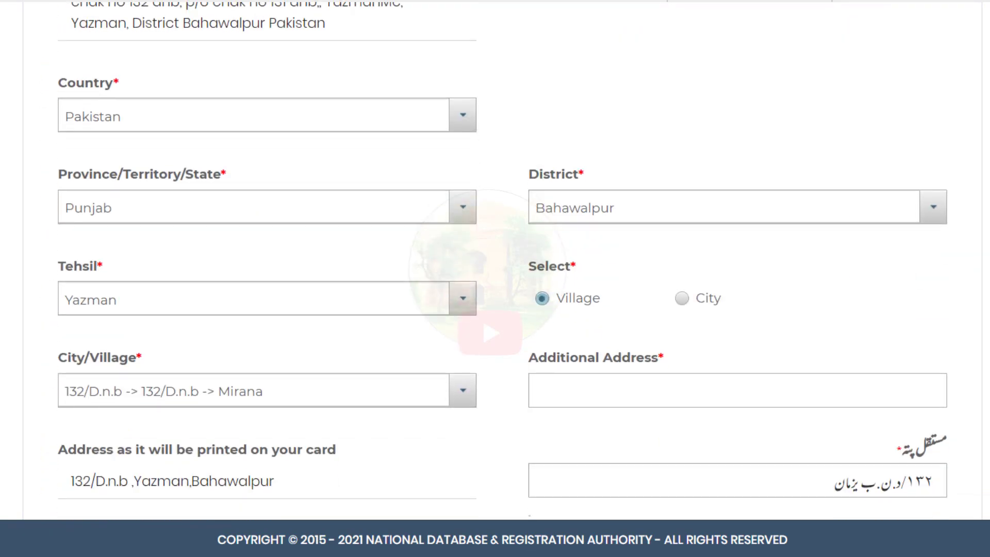
scroll(495, 270, "up", 1)
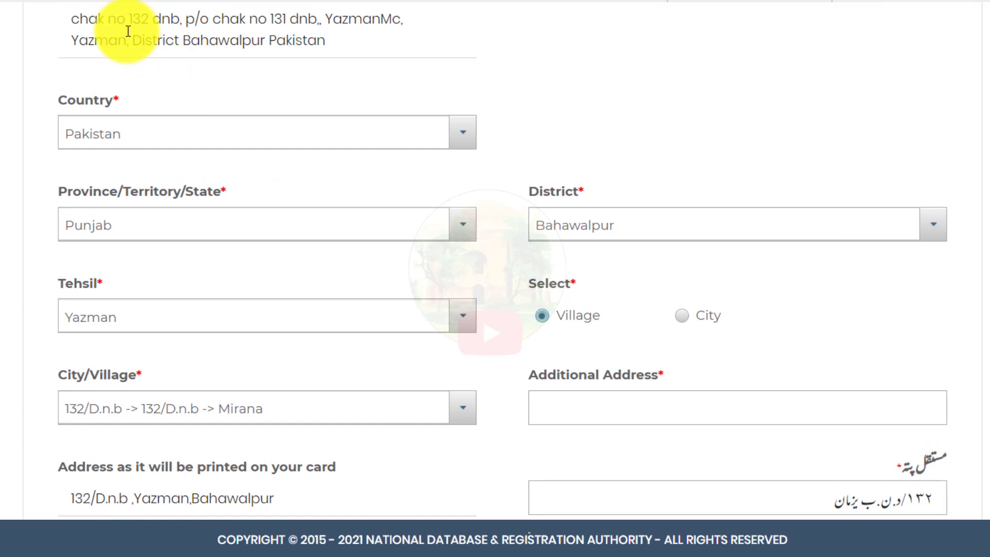
Step: Copy the village line from the printed permanent address into the permanent Additional Address
left_click_drag(69, 19, 324, 19)
key("ctrl+c")
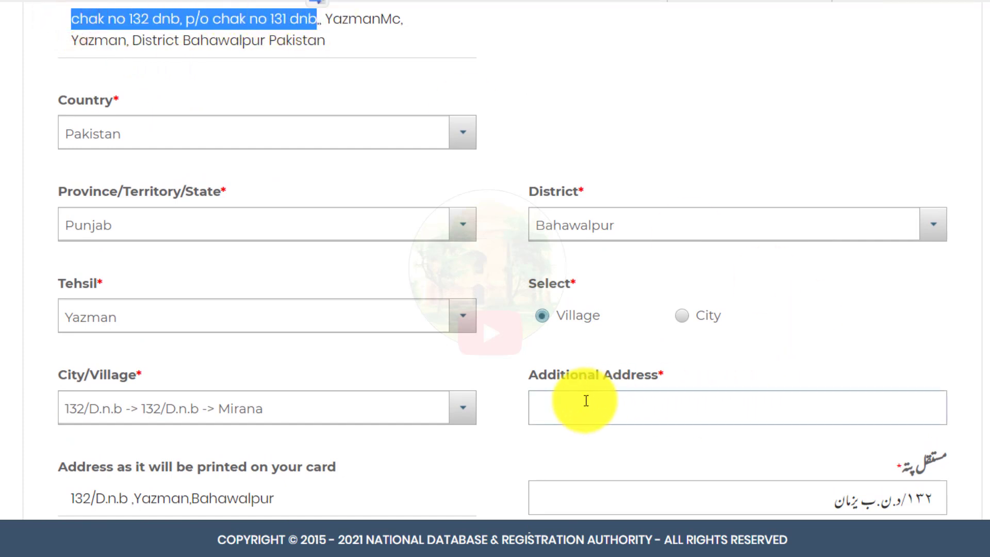
left_click(541, 408)
key("ctrl+v")
left_click(988, 315)
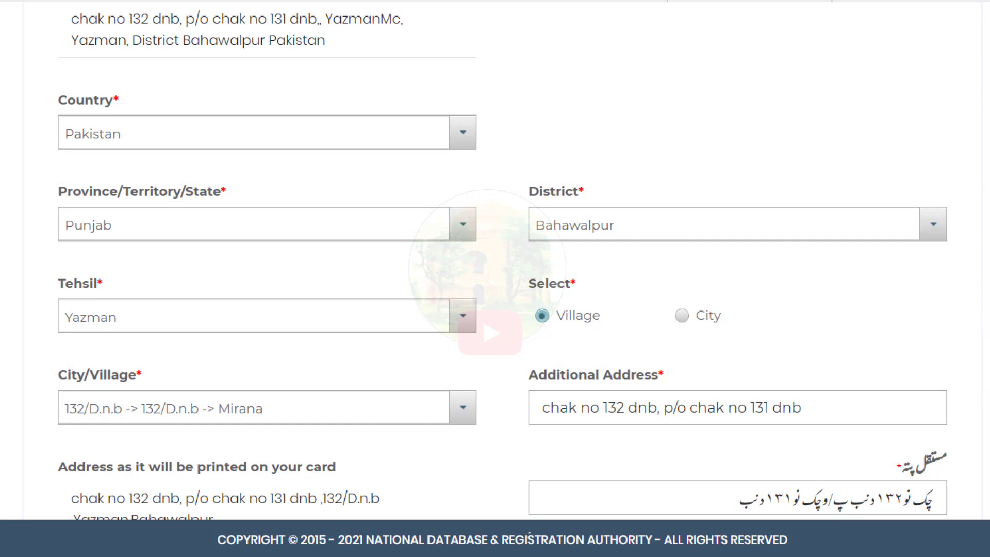
scroll(945, 389, "down", 2)
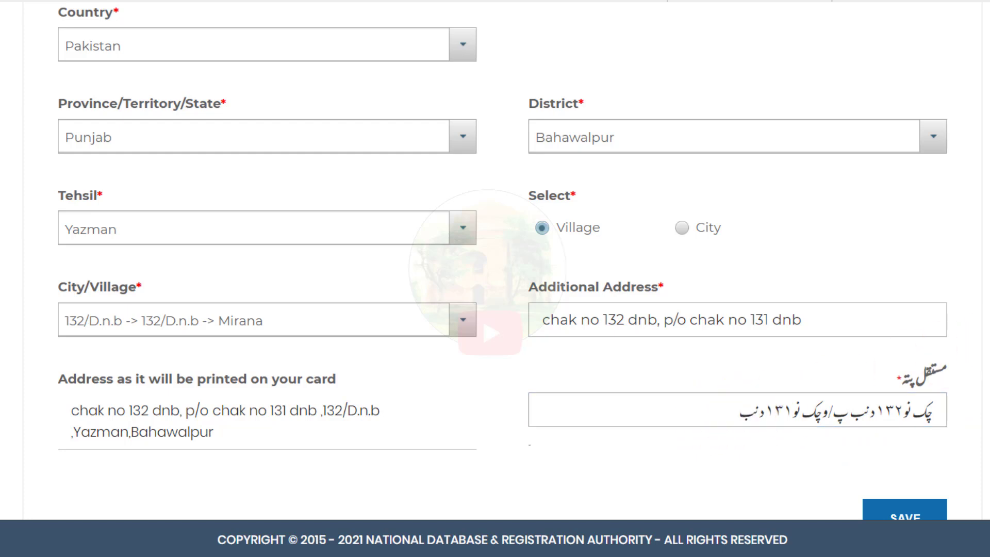
scroll(503, 261, "down", 1)
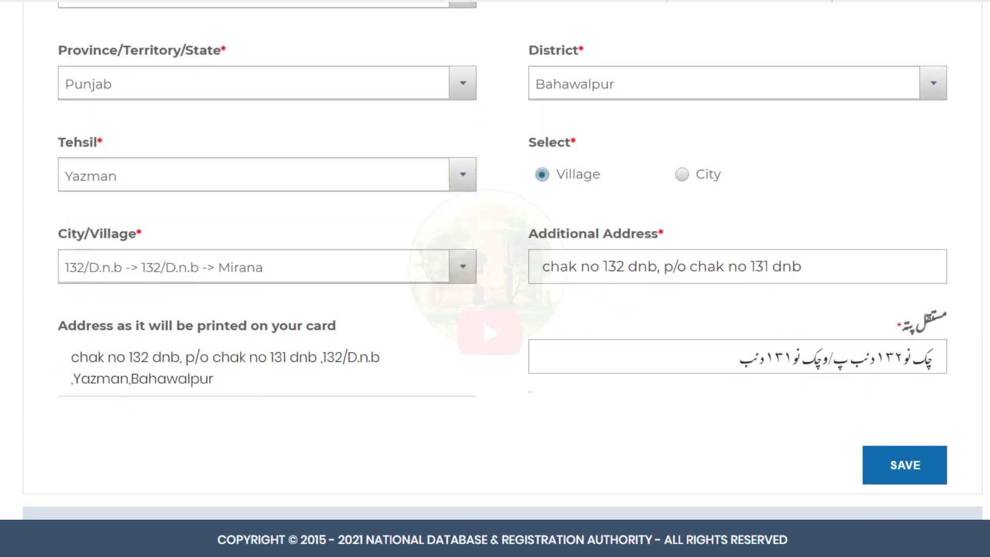
Step: Save the addresses and choose card delivery to the present address
left_click(915, 464)
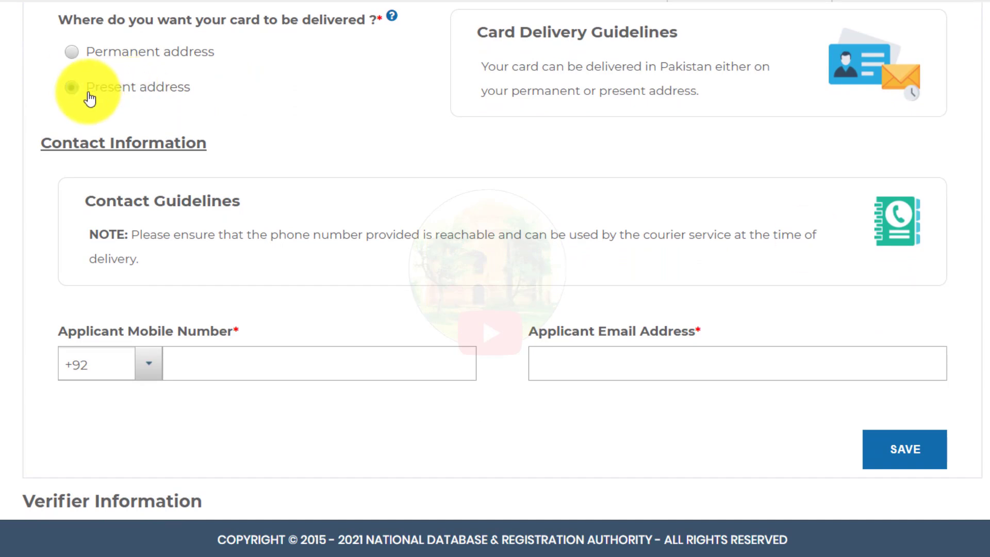
left_click(70, 50)
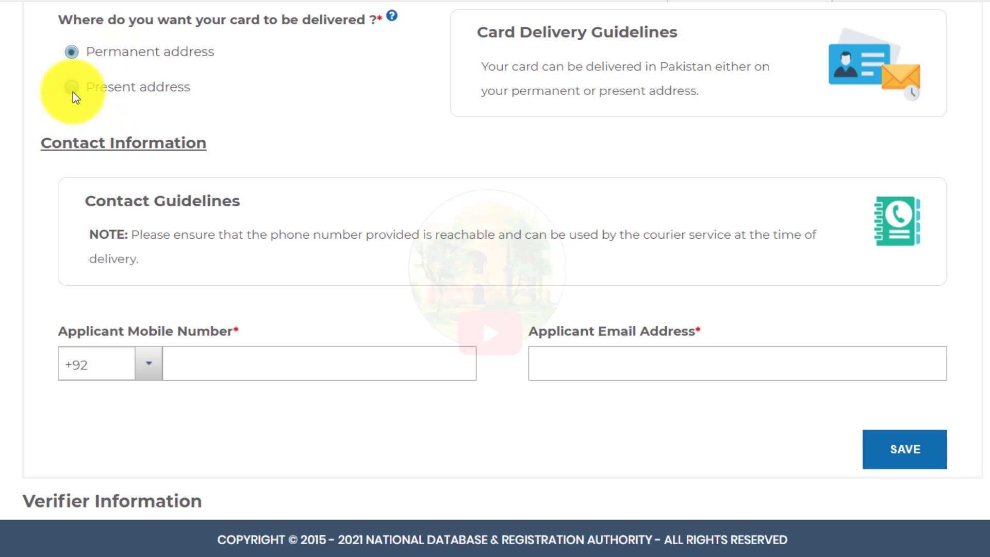
left_click(229, 106)
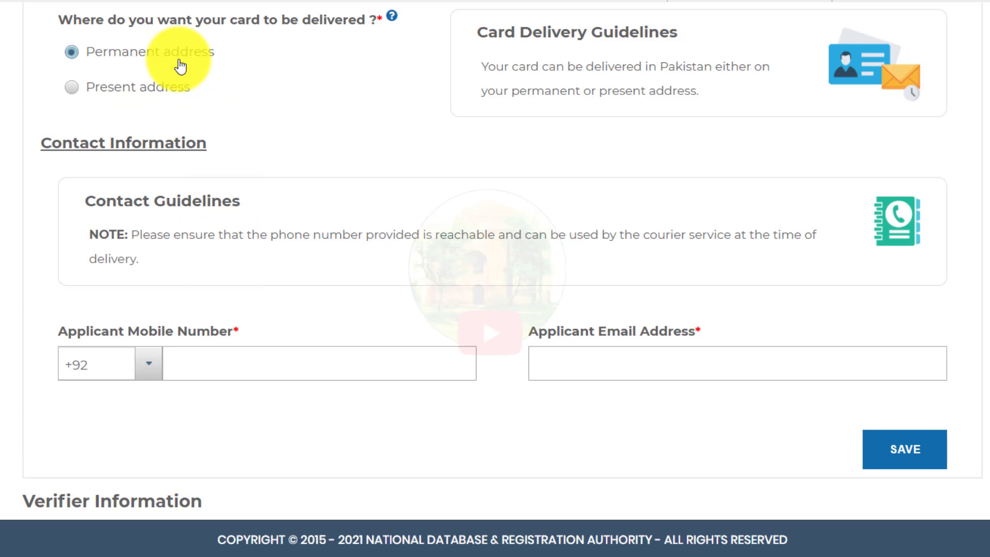
left_click(178, 86)
Step: Autofill the applicant's mobile number and e-mail address, then save the contact details
left_click(170, 363)
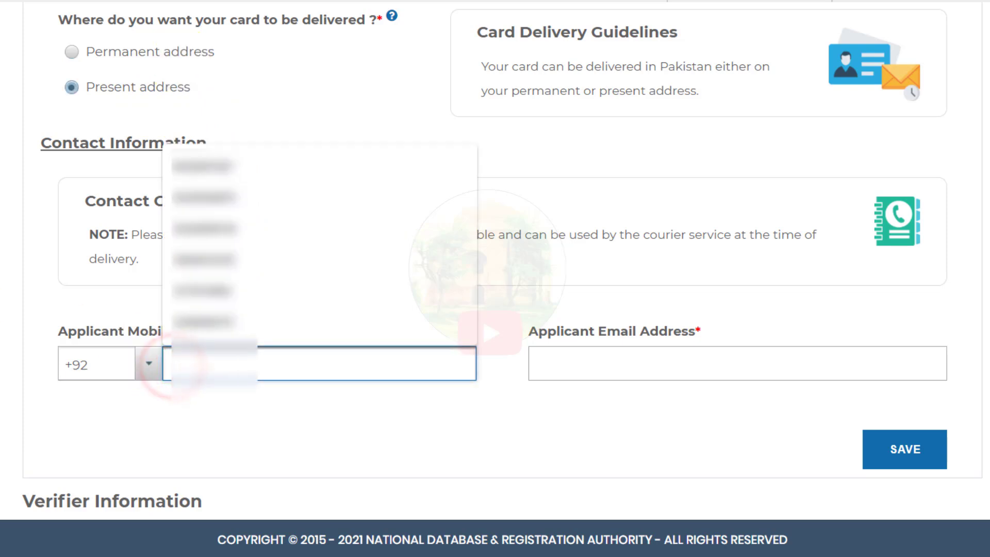
left_click(184, 363)
left_click(611, 363)
left_click(613, 402)
left_click(490, 428)
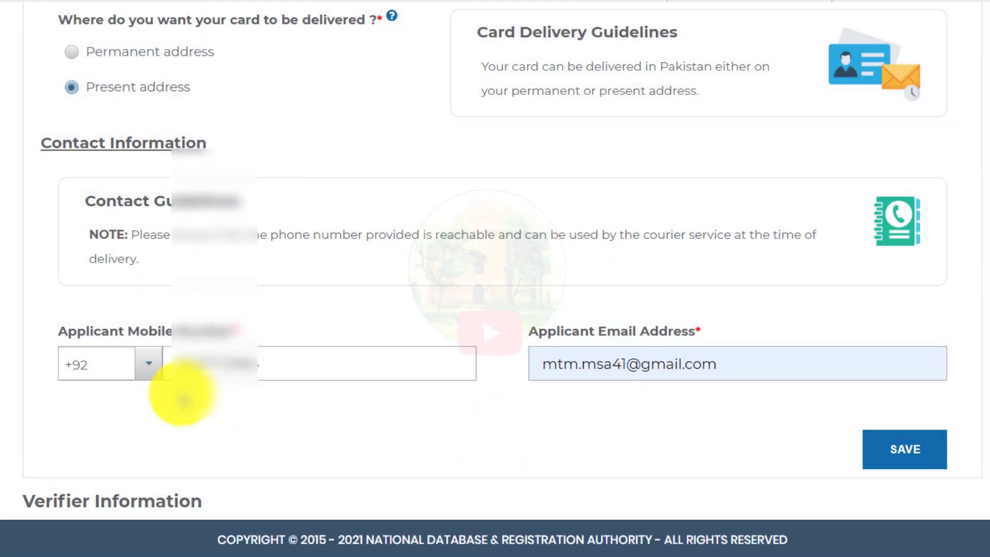
left_click(148, 364)
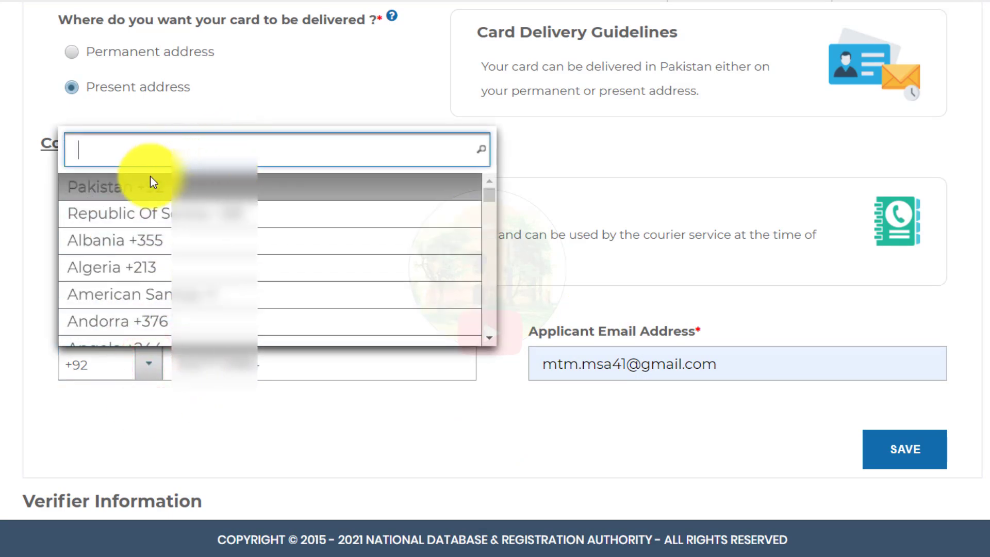
left_click(274, 428)
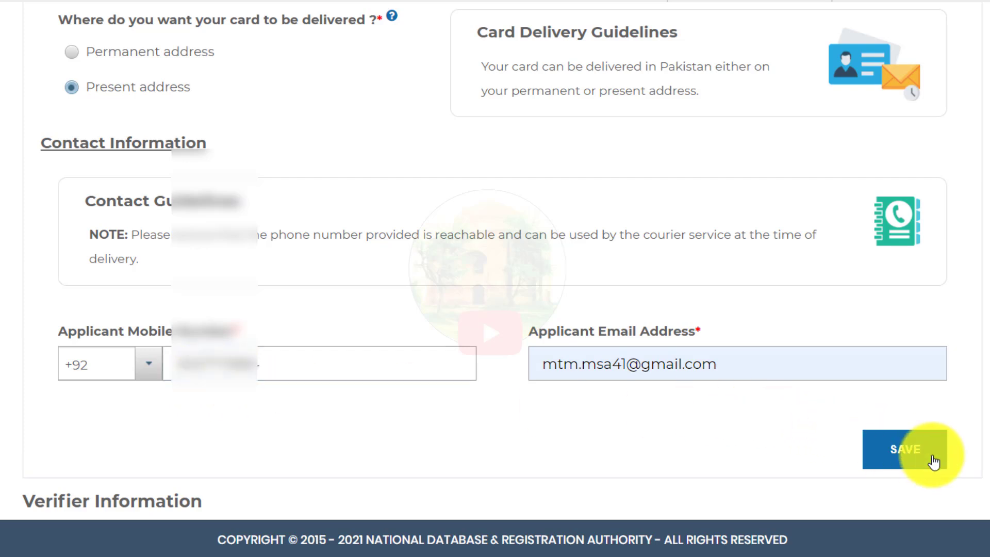
left_click(921, 457)
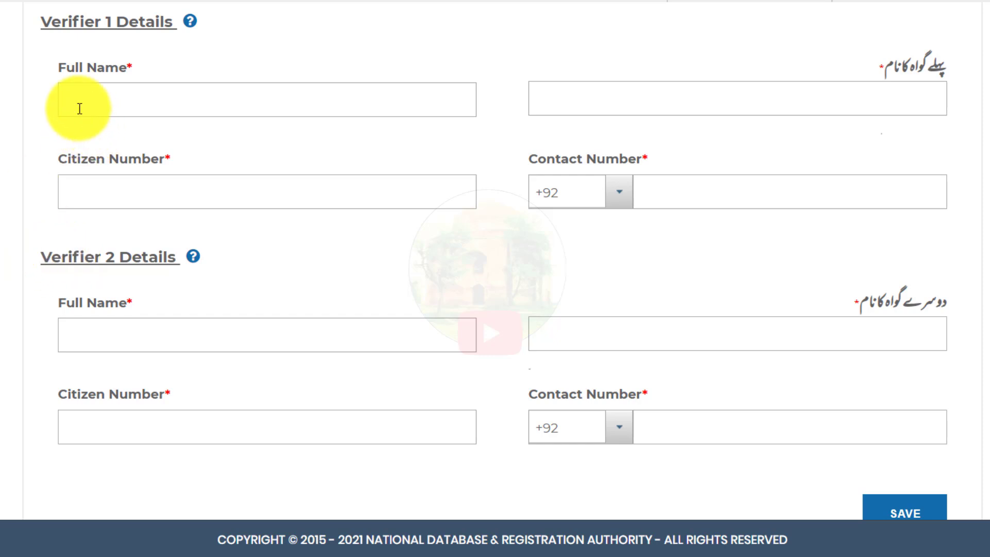
Step: Fill in Verifier 1 and Verifier 2 full names, citizen numbers and contact numbers, then save
left_click(60, 95)
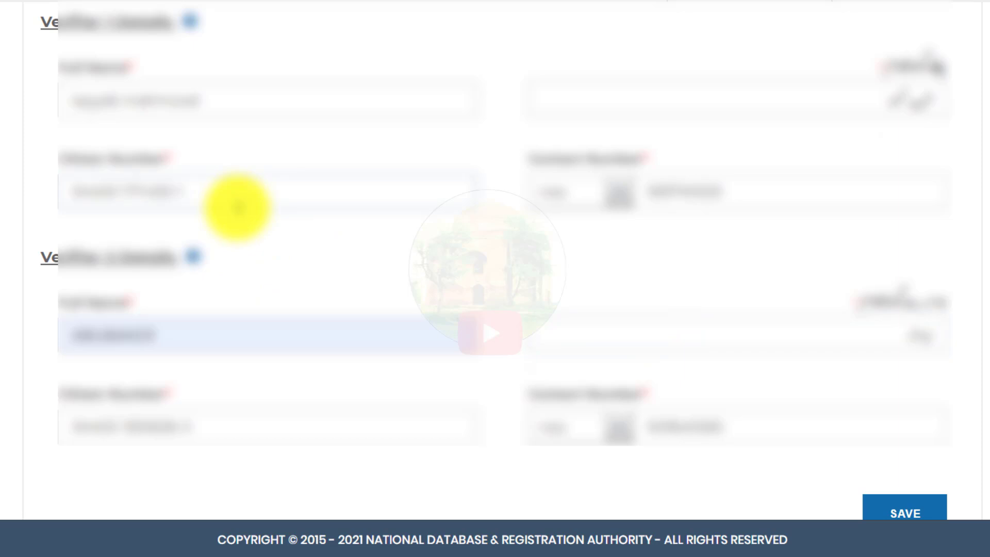
scroll(495, 260, "down", 1)
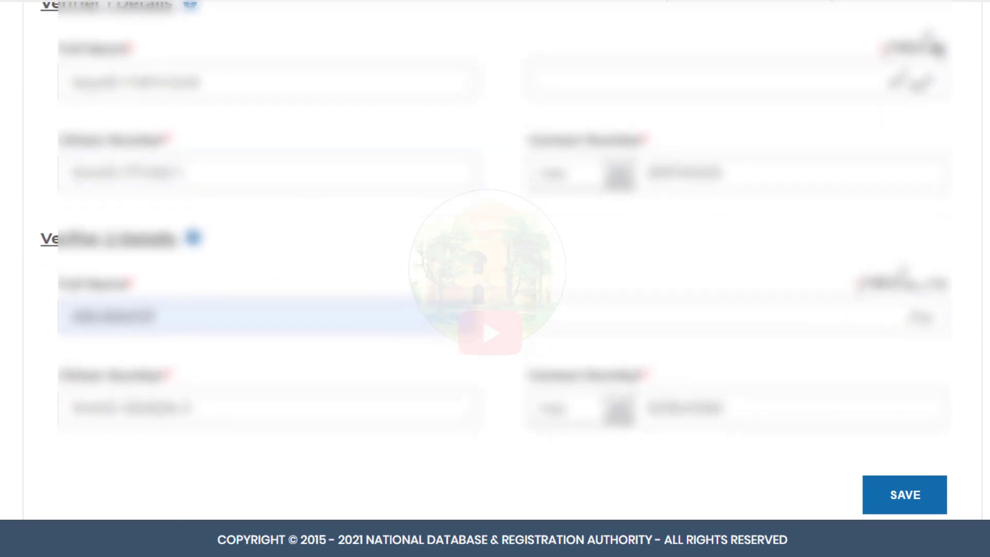
left_click(895, 490)
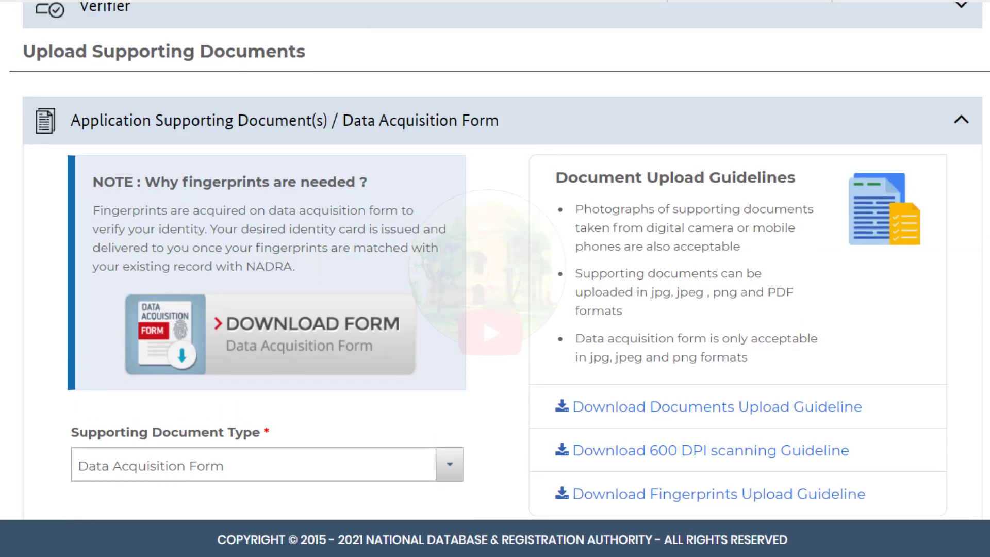
Step: Download the Data Acquisition Form as verifierForm.jpg and log out of Pak-Identity
scroll(495, 279, "down", 1)
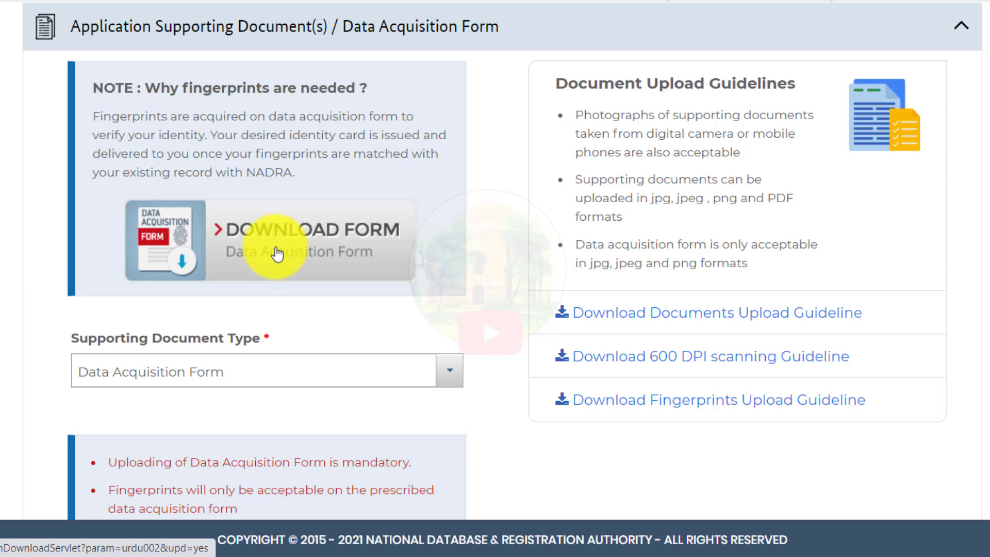
left_click(253, 258)
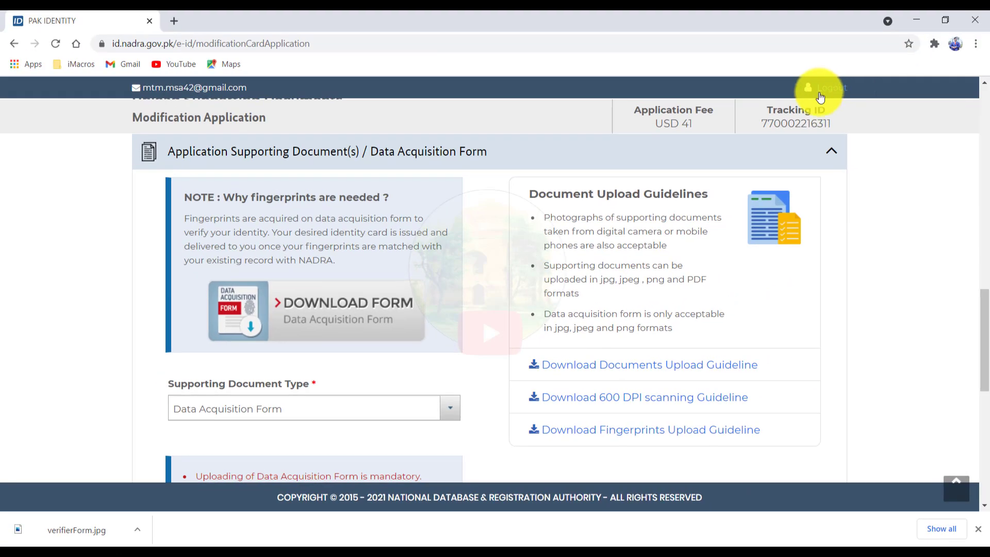
left_click(852, 64)
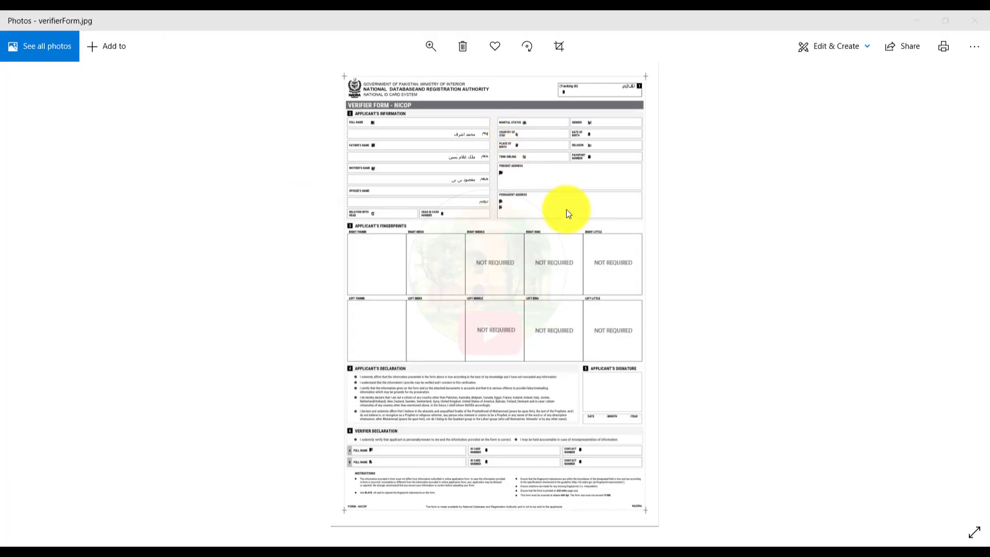
scroll(680, 295, "up", 5)
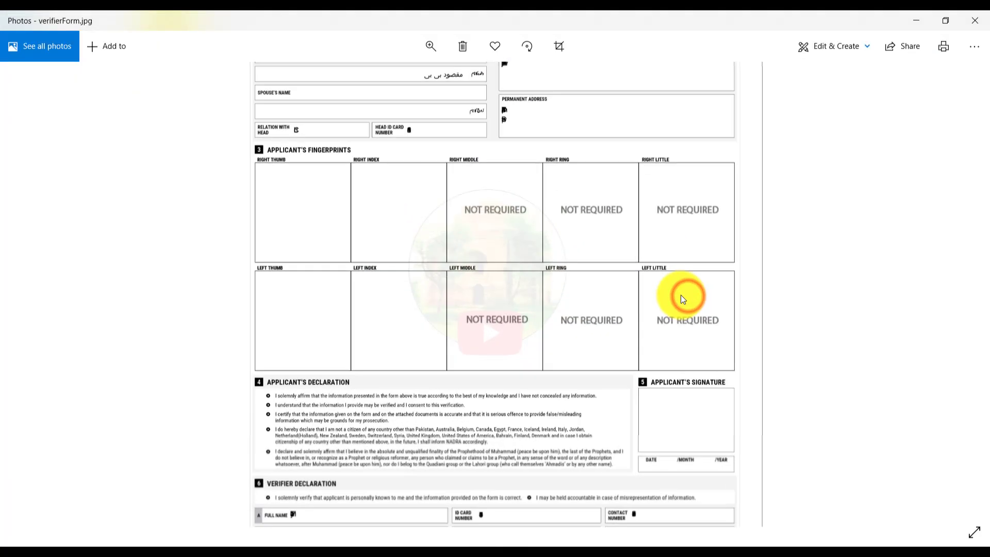
Step: Bring verifierForm.jpg's Applicant's Fingerprints grid into view and dismiss the WhatsApp chat popup
left_click_drag(642, 191, 634, 299)
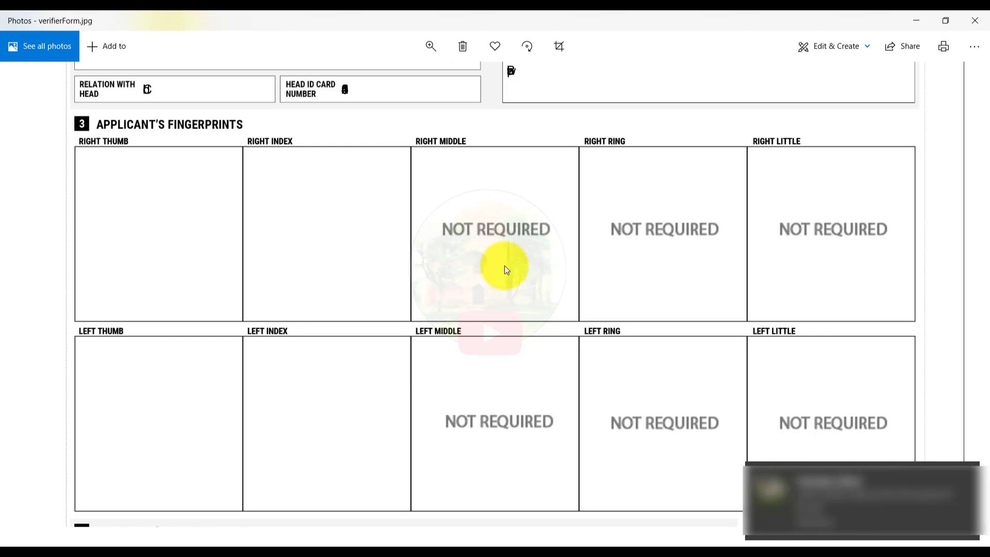
left_click(880, 519)
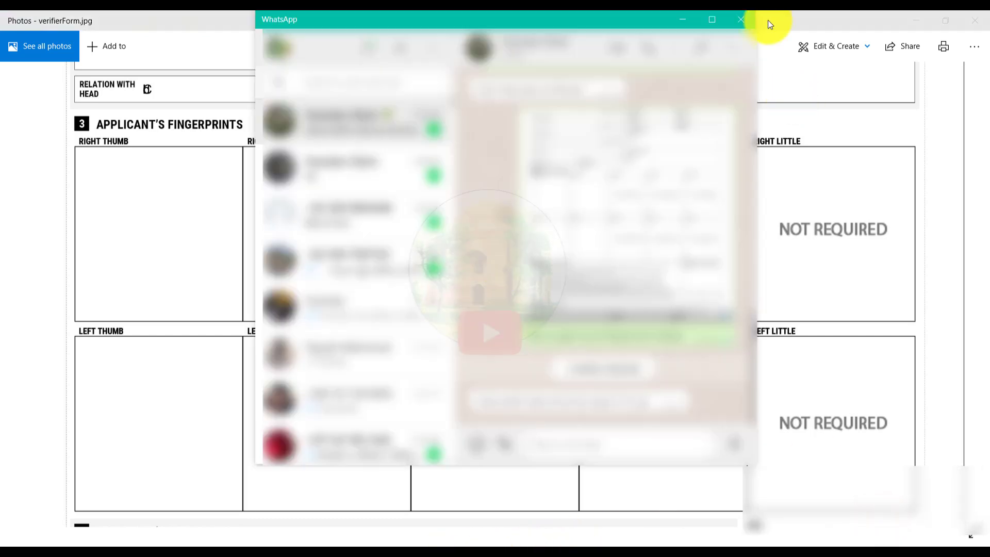
left_click(742, 20)
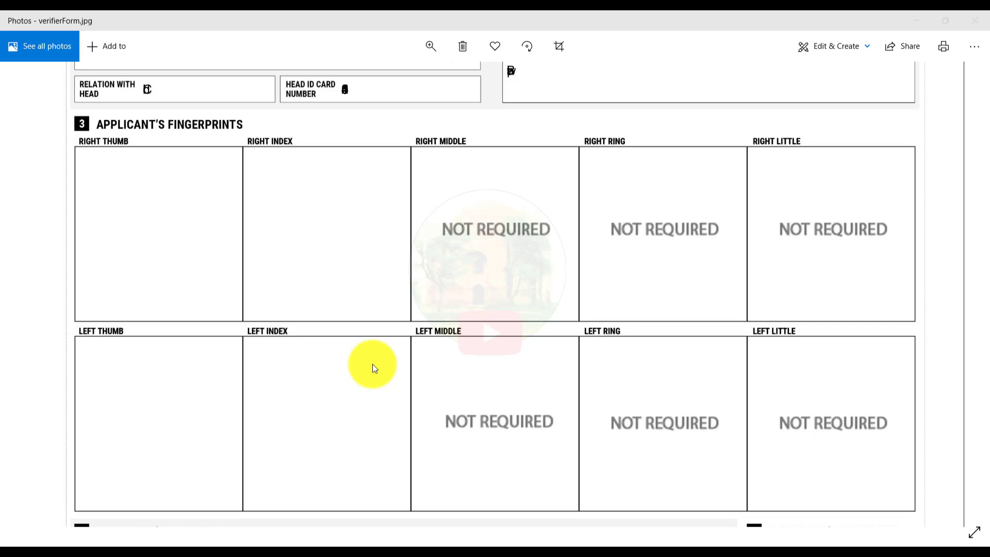
Step: Close verifierForm.jpg in Photos and log out of Pak-Identity in Chrome to reach the login page
left_click_drag(585, 474, 565, 209)
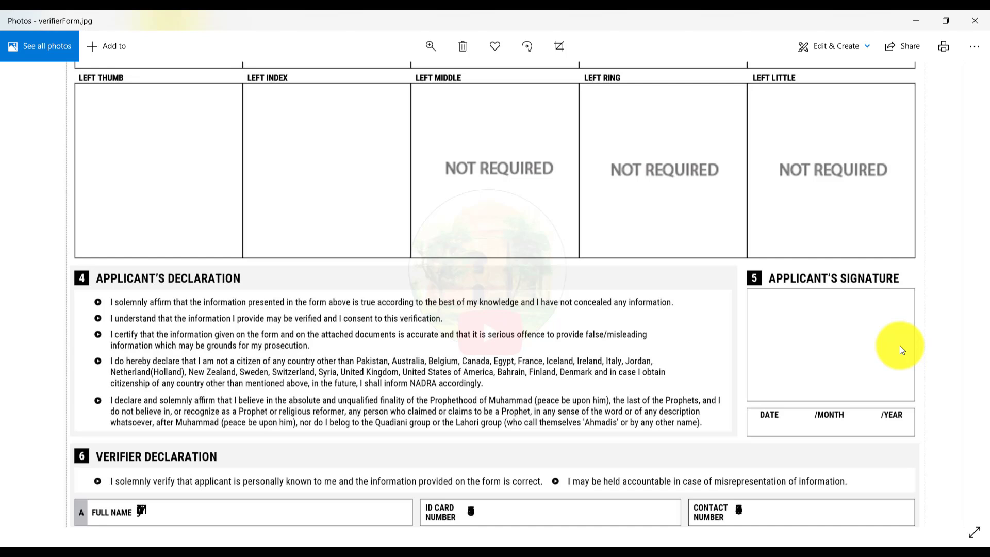
left_click(976, 21)
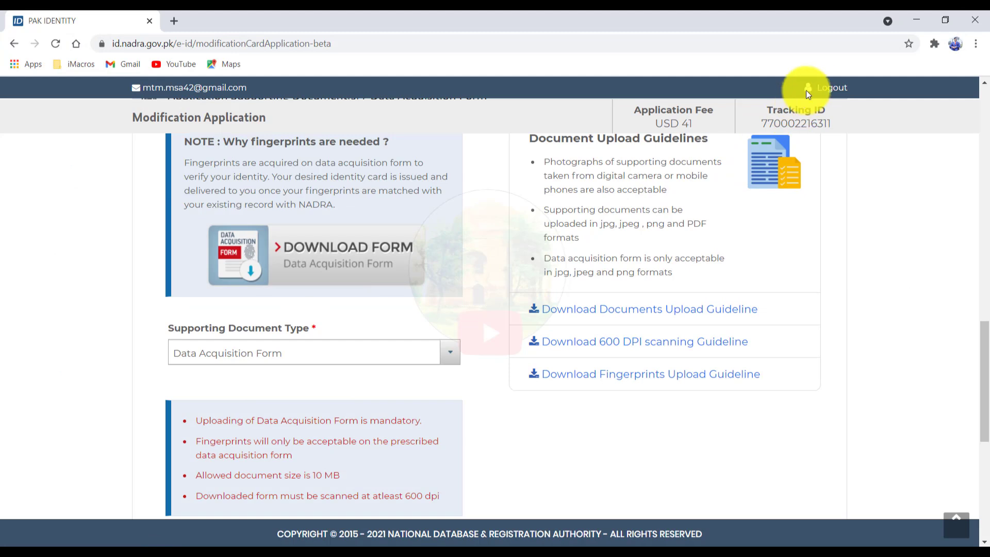
left_click(808, 90)
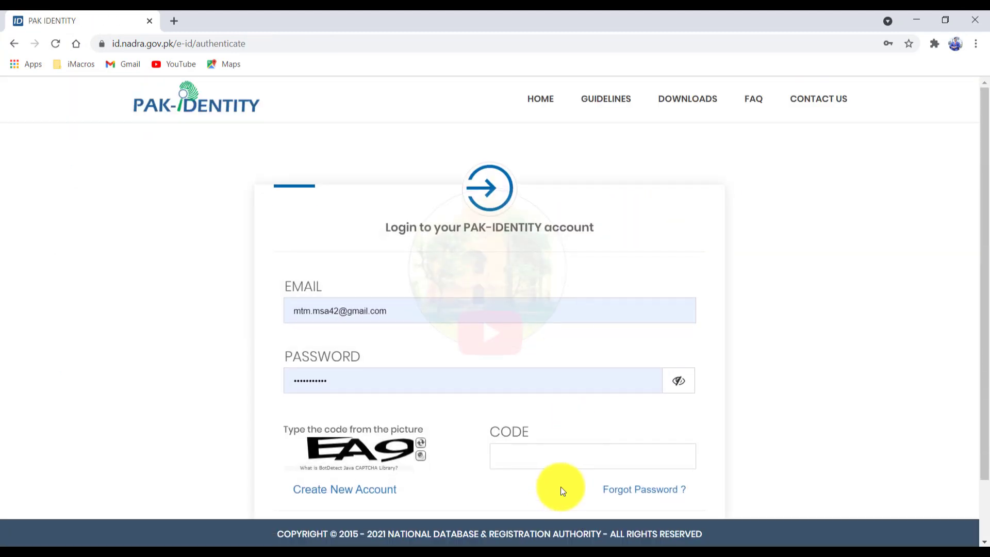
Step: Enter the captcha code, log in, and accept the terms
left_click(567, 458)
type("EA9")
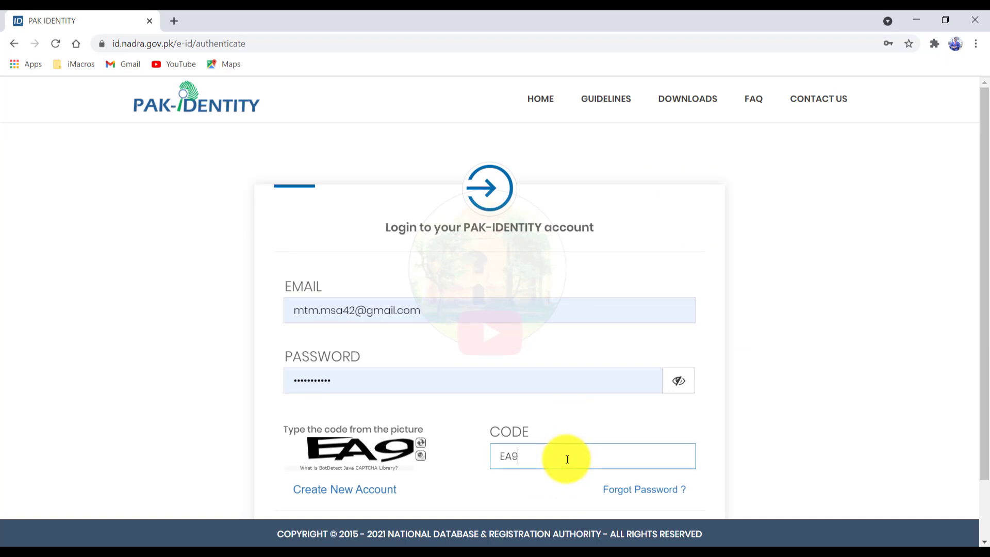
scroll(596, 403, "down", 2)
left_click(490, 464)
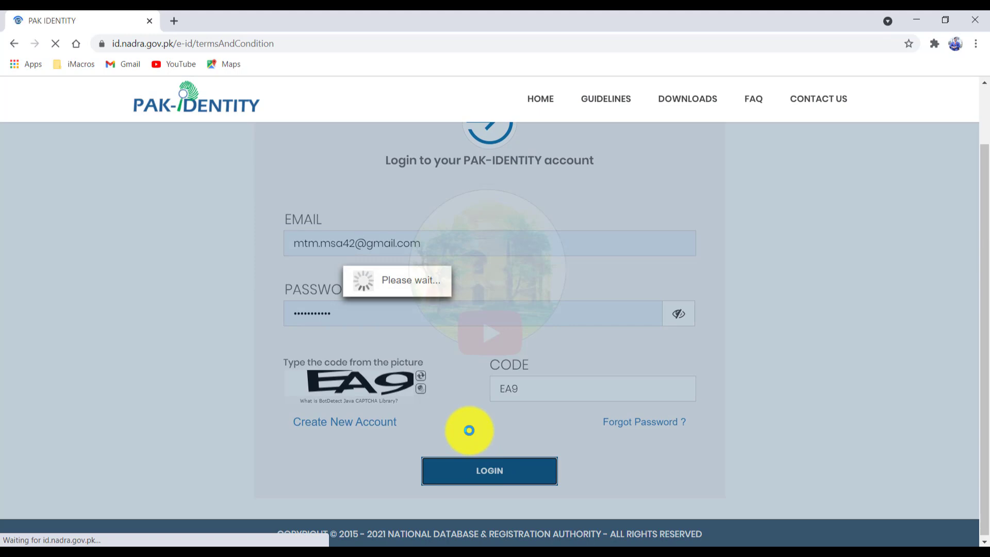
scroll(503, 431, "down", 10)
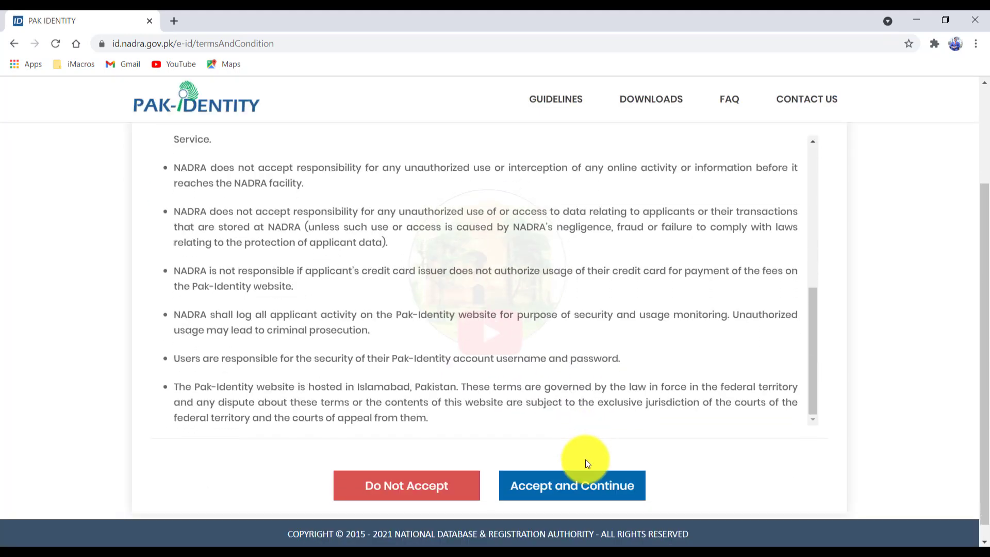
left_click(573, 469)
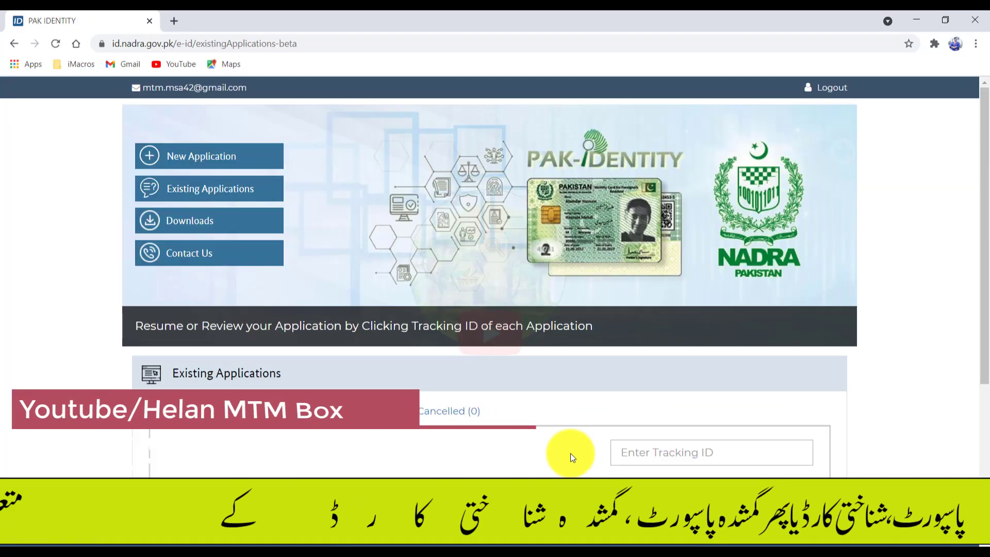
Step: Open the in-process NICOP modification application from Existing Applications and reach Upload Supporting Documents
left_click(213, 192)
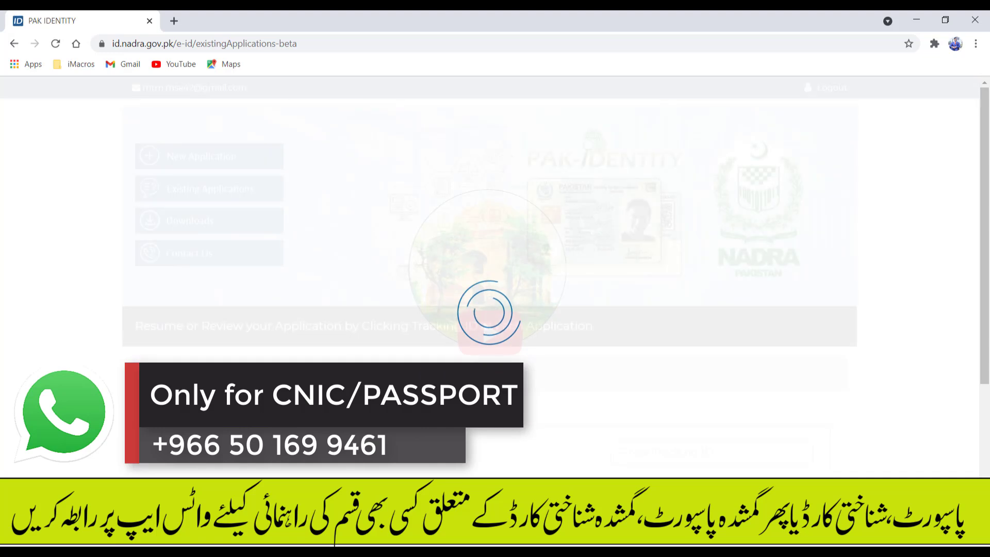
scroll(575, 424, "down", 4)
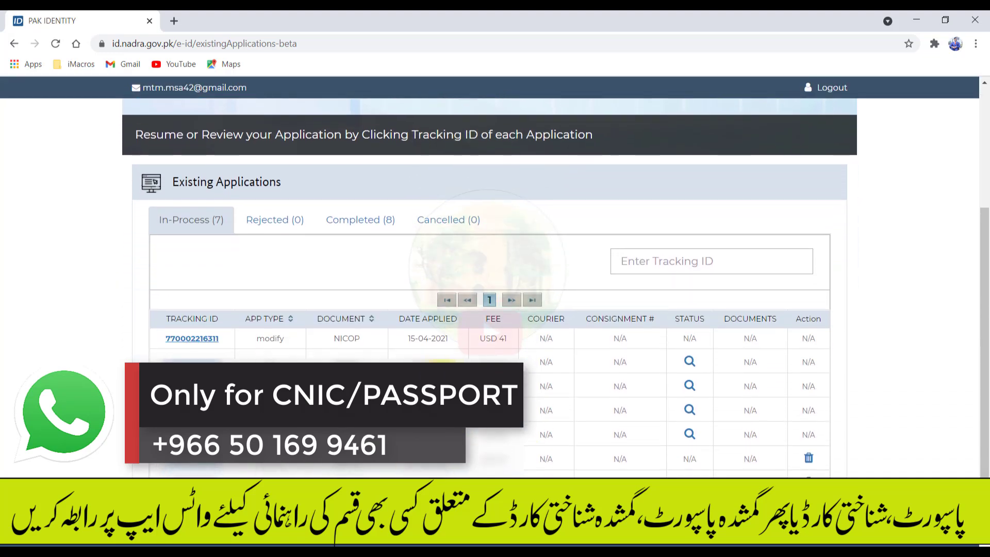
left_click(194, 341)
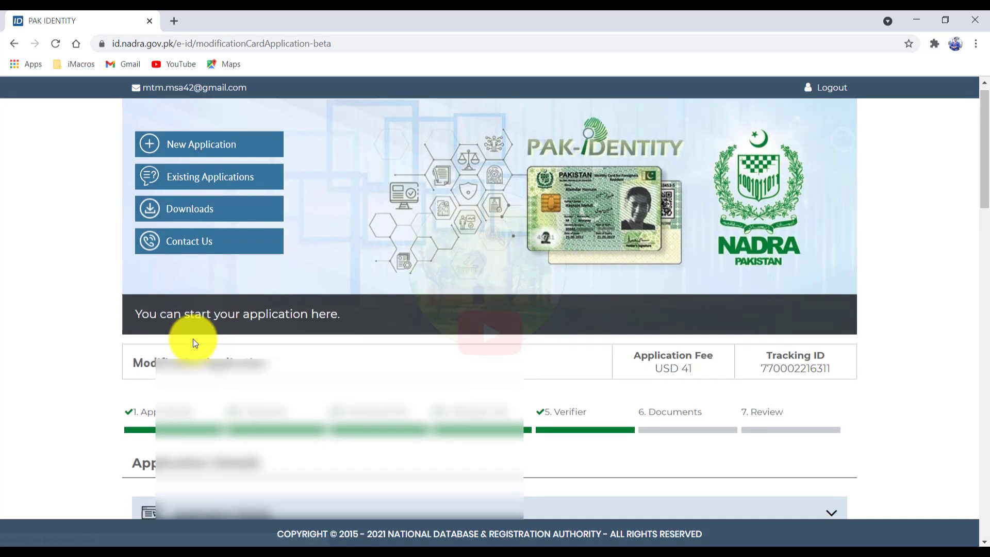
scroll(195, 341, "down", 3)
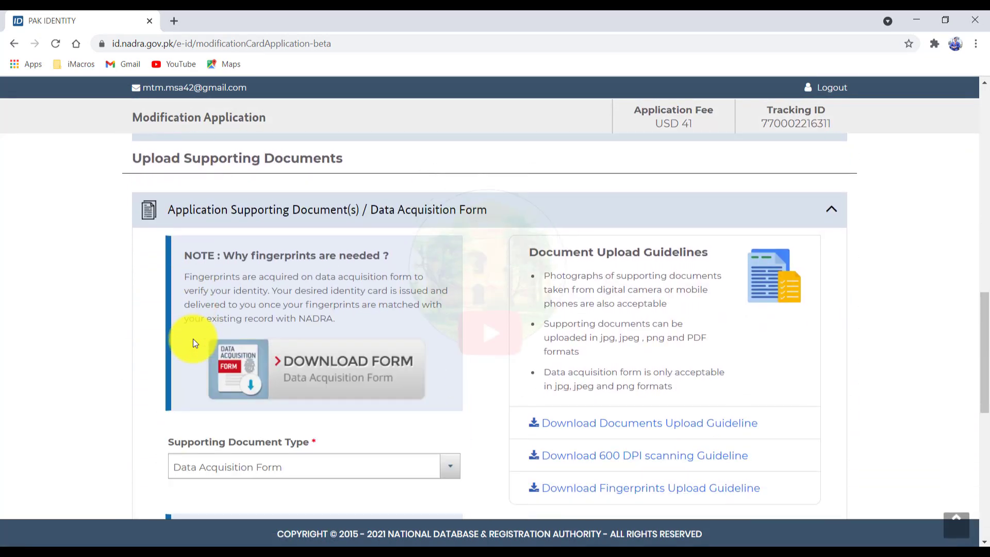
left_click_drag(983, 304, 985, 359)
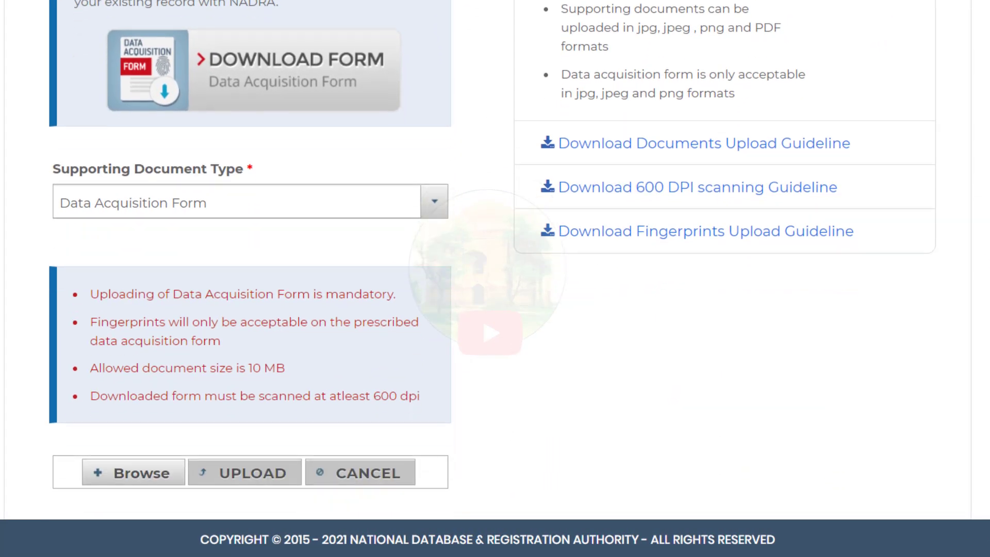
left_click(132, 210)
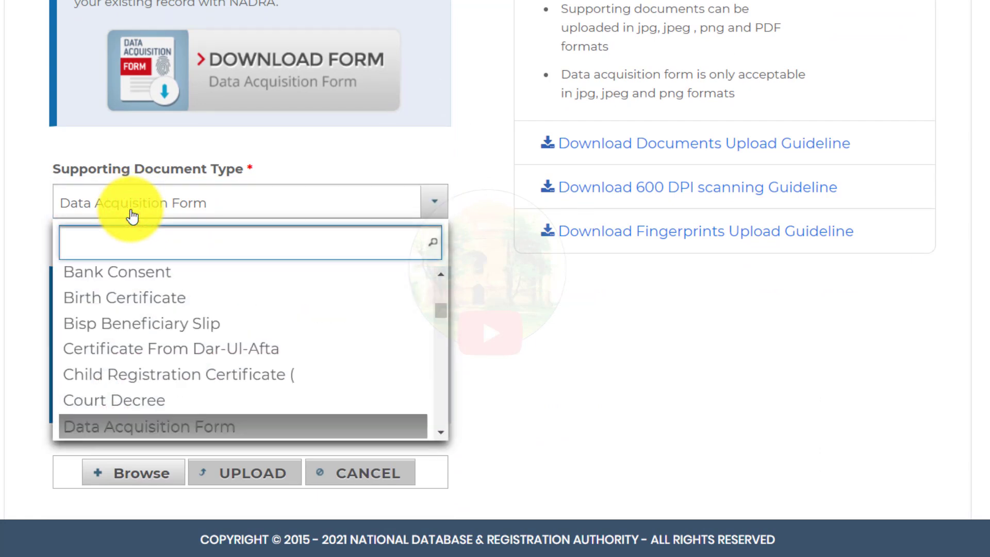
type("FIN")
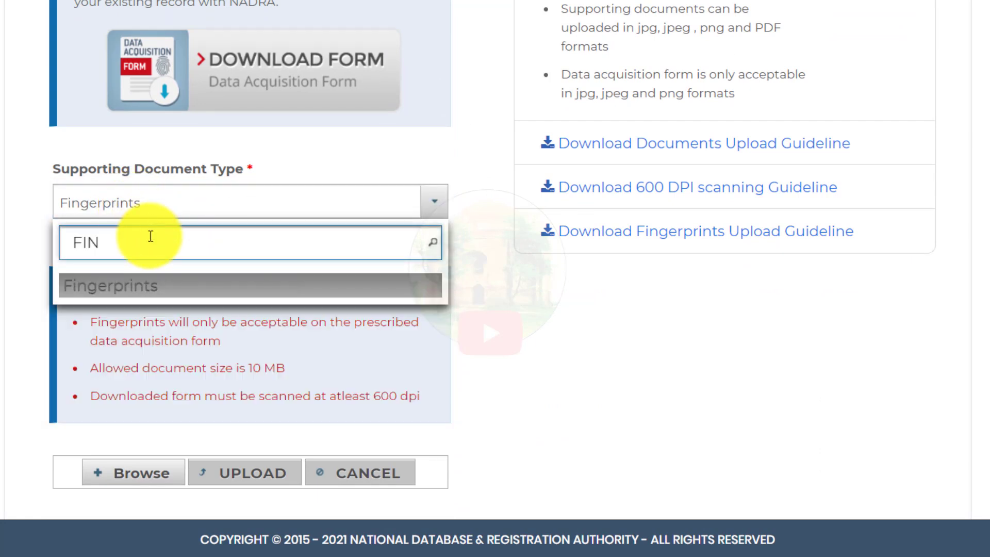
left_click(128, 285)
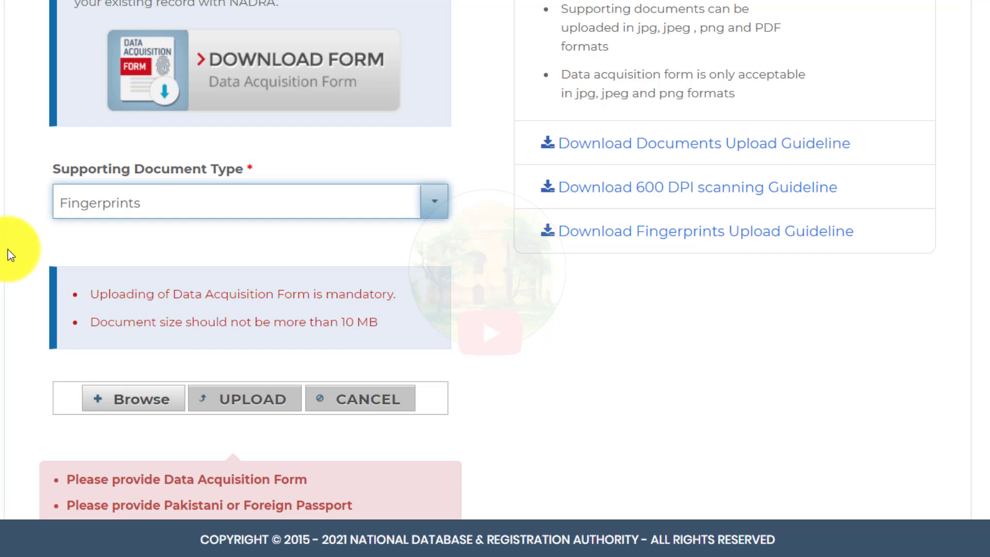
left_click(264, 209)
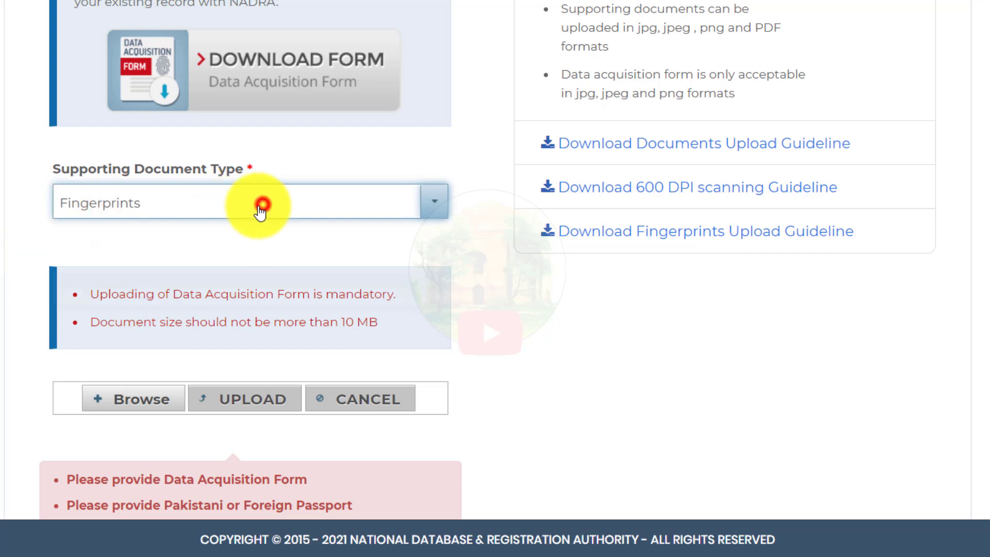
type("FIN")
key("BackSpace")
key("BackSpace")
key("BackSpace")
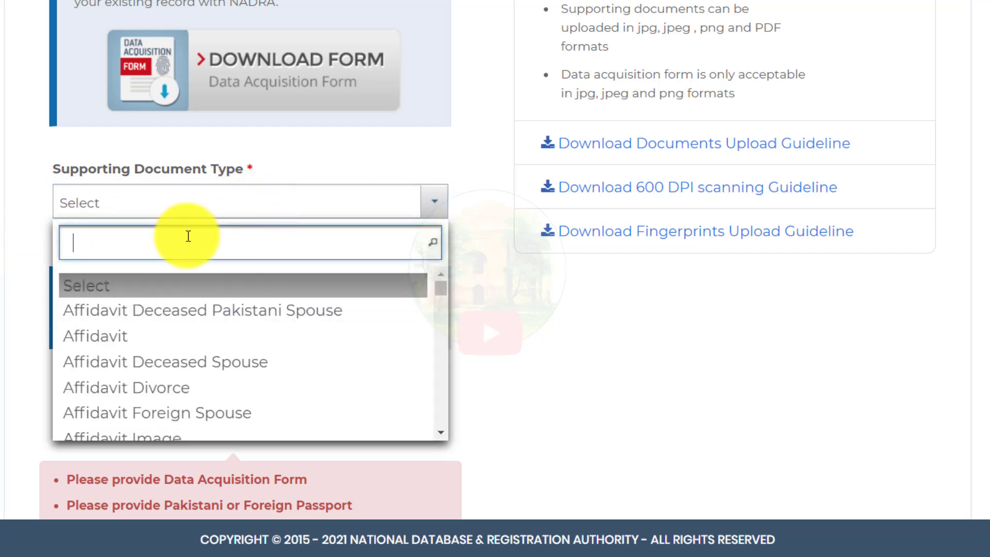
type("DA")
left_click(164, 290)
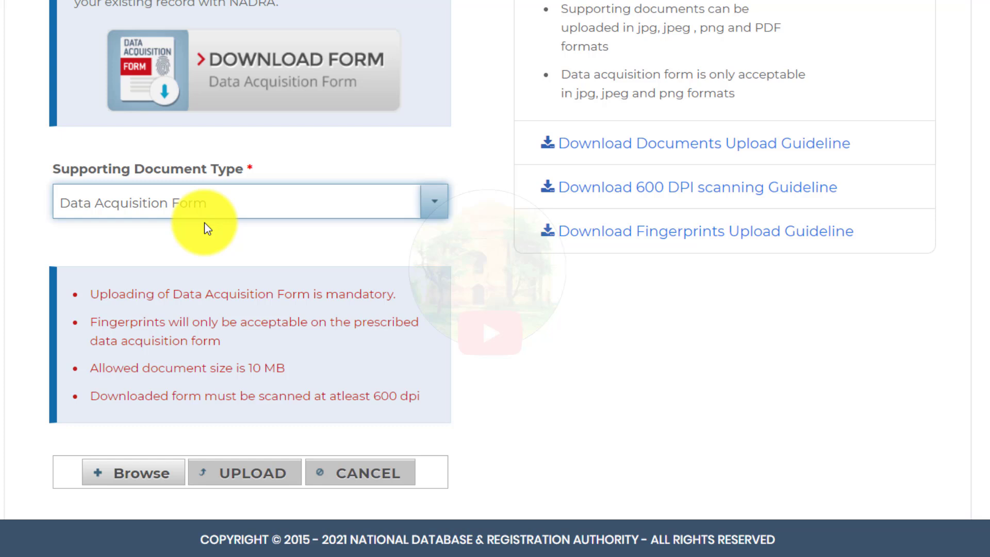
Step: Try uploading meezan-roshan-scard as the Data Acquisition Form; it's rejected as below 600 dpi
left_click(151, 467)
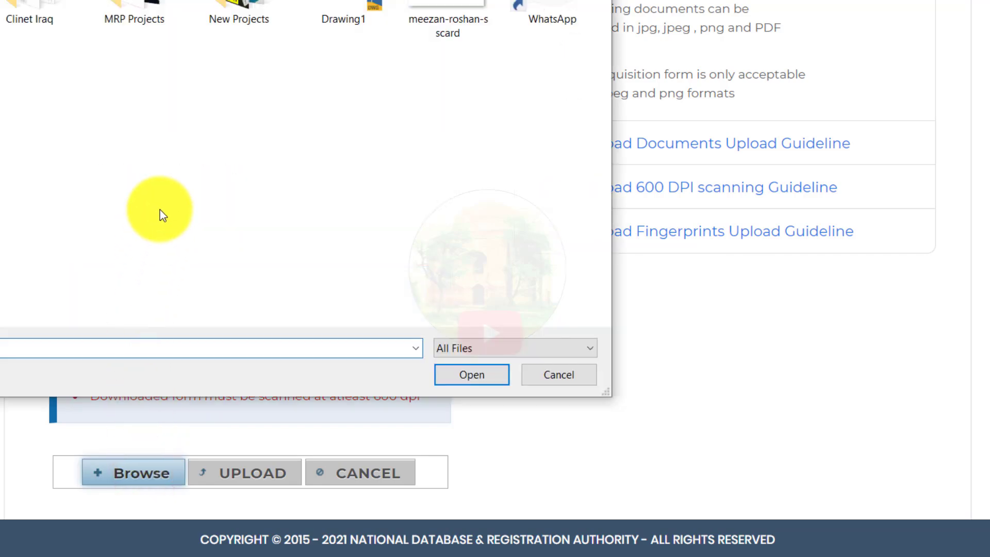
double_click(447, 15)
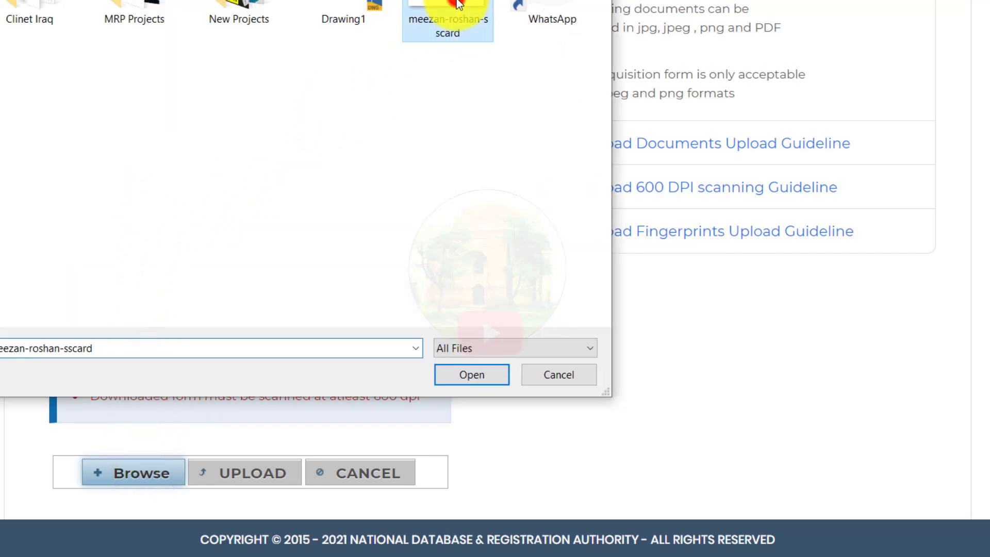
left_click(235, 471)
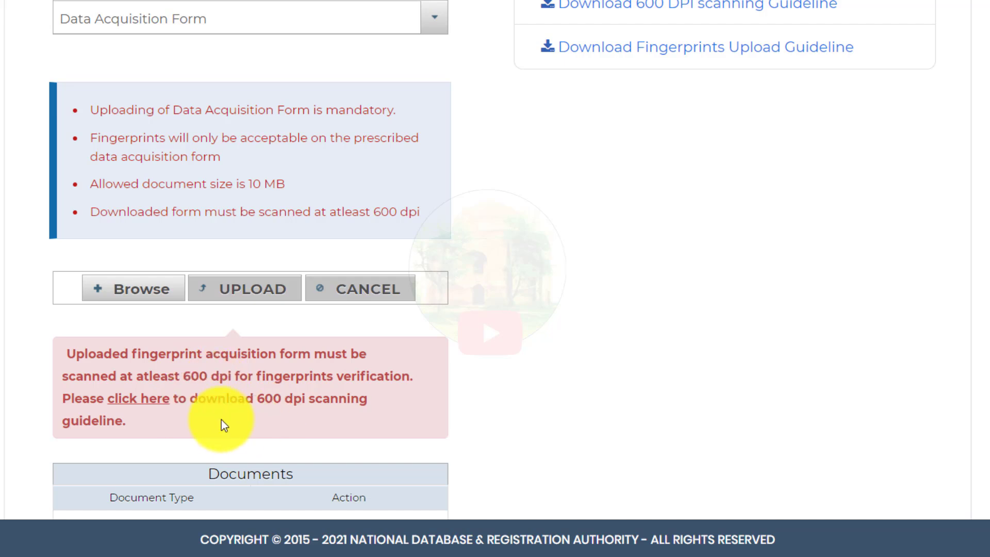
Step: Upload the 7.1 MB scan IMG_20210416_0008.jpg from the Clinet Iraq folder as the fingerprint form
left_click(153, 293)
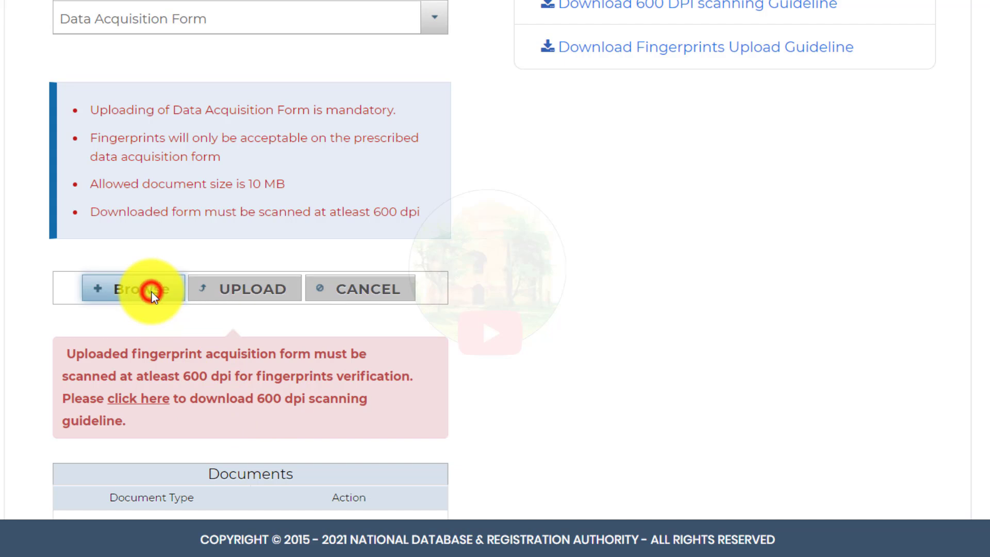
double_click(29, 9)
left_click(31, 11)
double_click(31, 10)
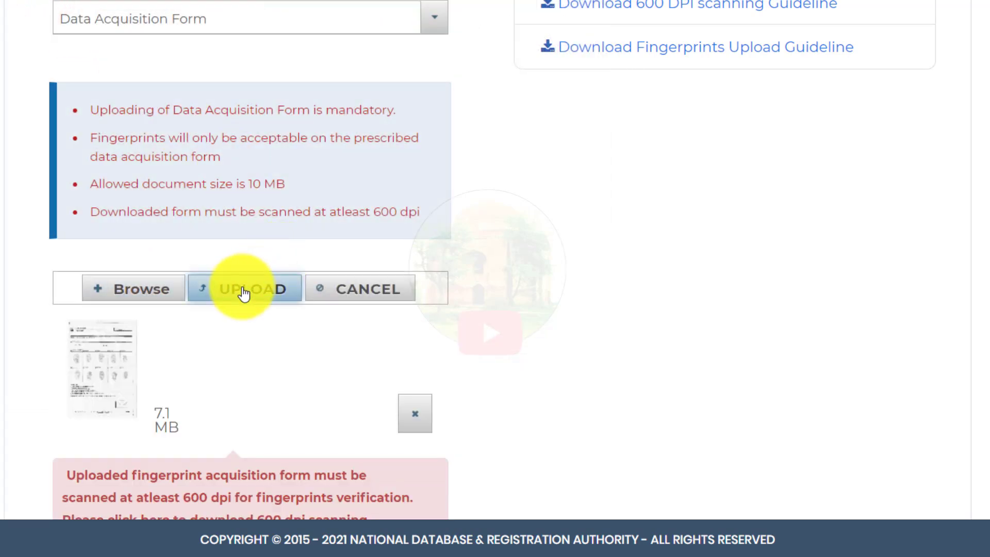
left_click(244, 290)
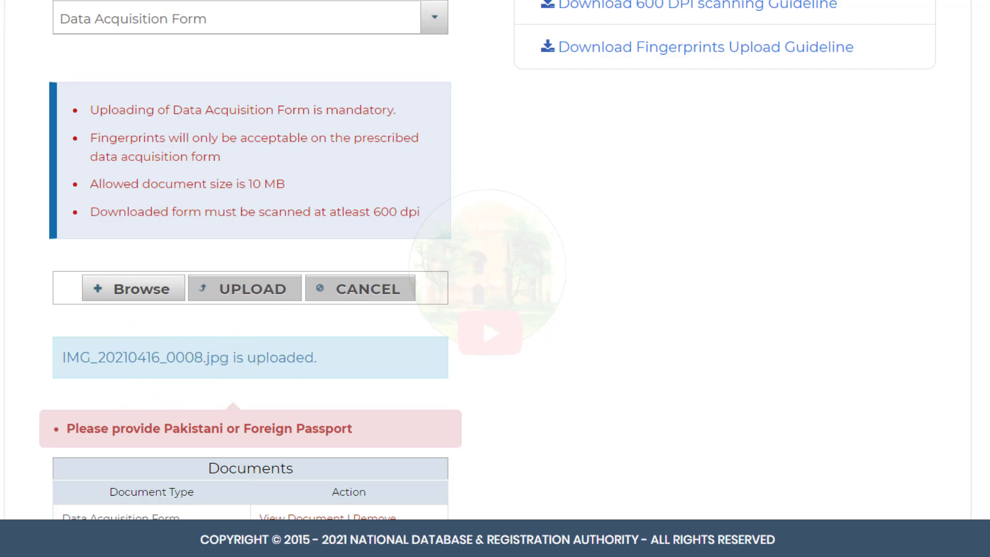
scroll(495, 279, "down", 2)
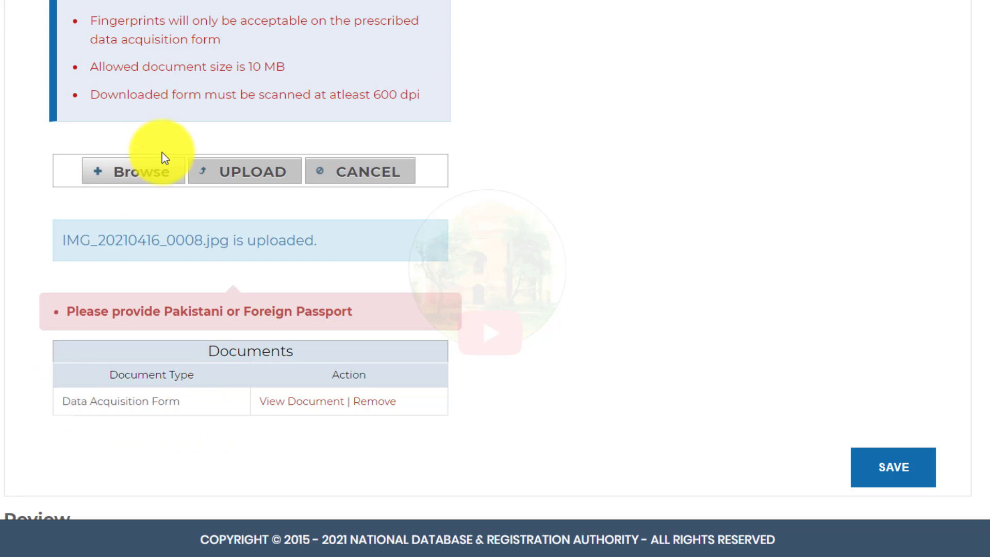
scroll(250, 213, "up", 3)
scroll(175, 100, "up", 1)
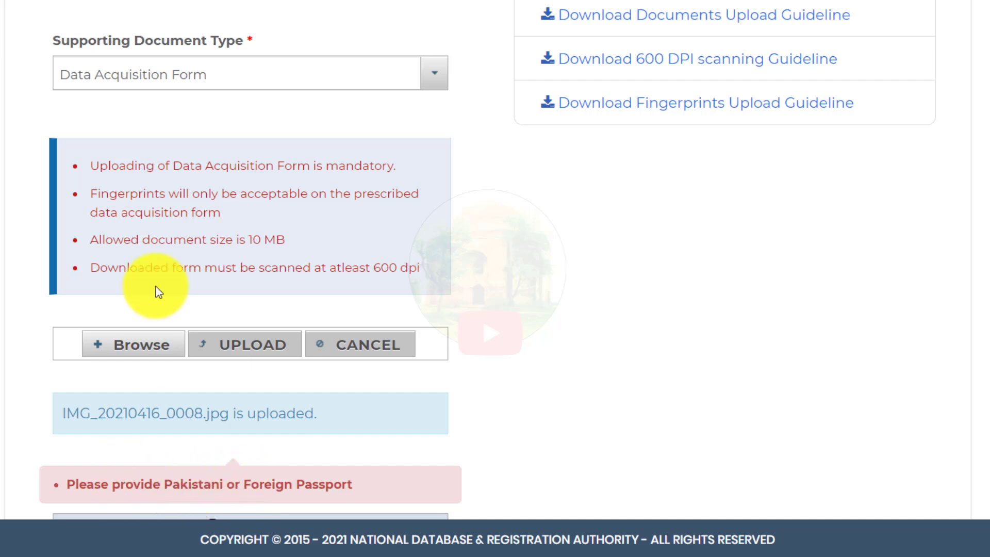
Step: Upload WhatsApp Image 2021-04-15 at 7.13.16 PM with document type Pakistani Passport
left_click(178, 74)
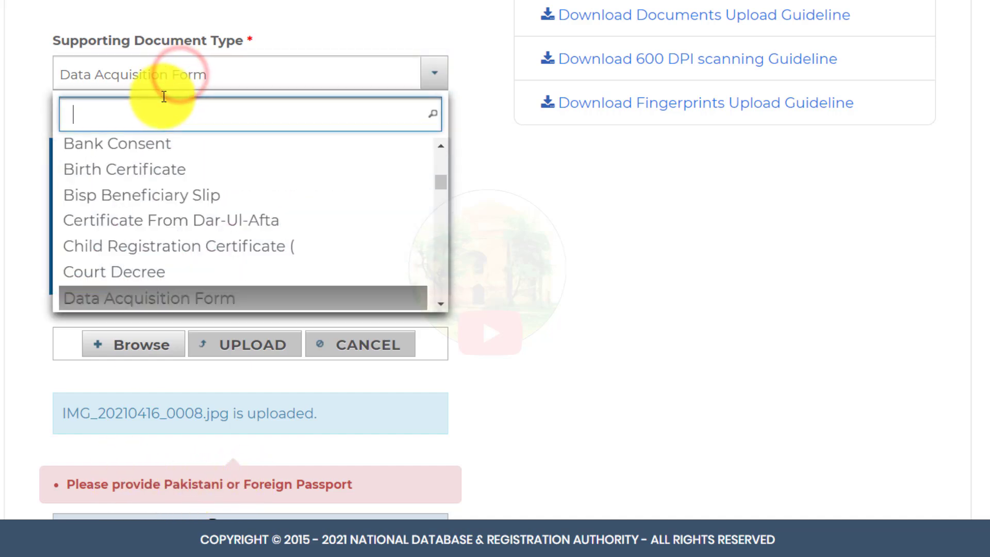
type("P")
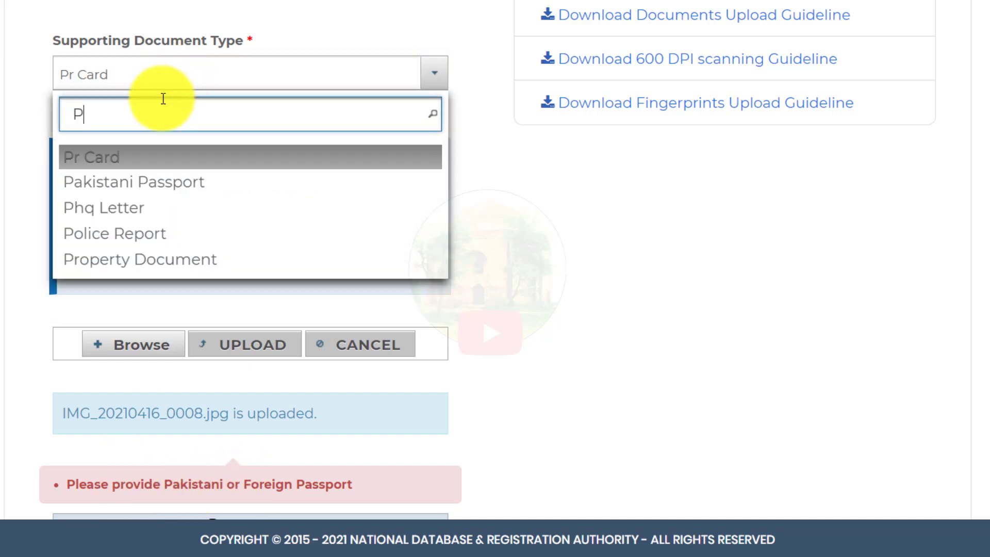
left_click(134, 189)
left_click(134, 269)
left_click(551, 31)
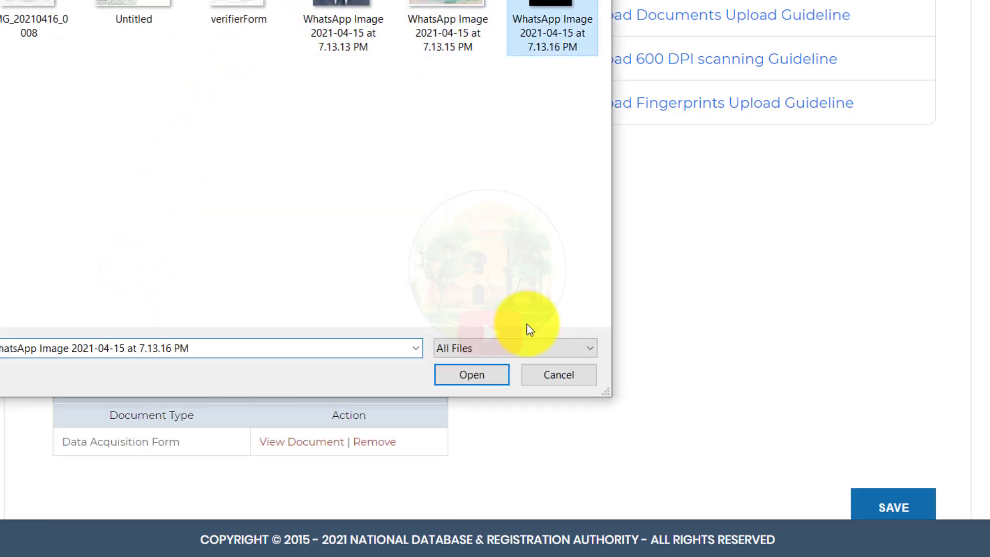
left_click(490, 376)
left_click(265, 272)
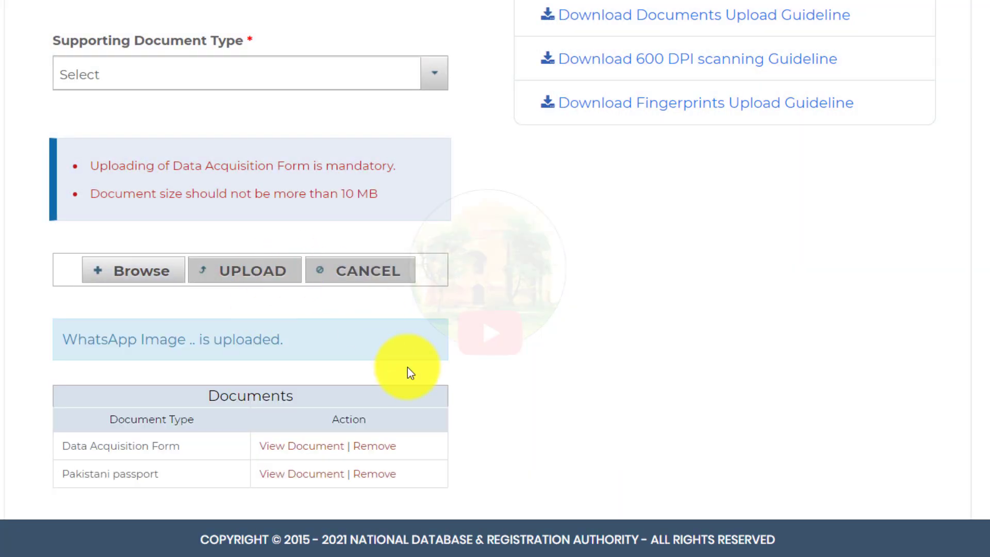
Step: Upload verifierForm.jpg with Marriage Certificate as the supporting document type
left_click(171, 80)
type("M")
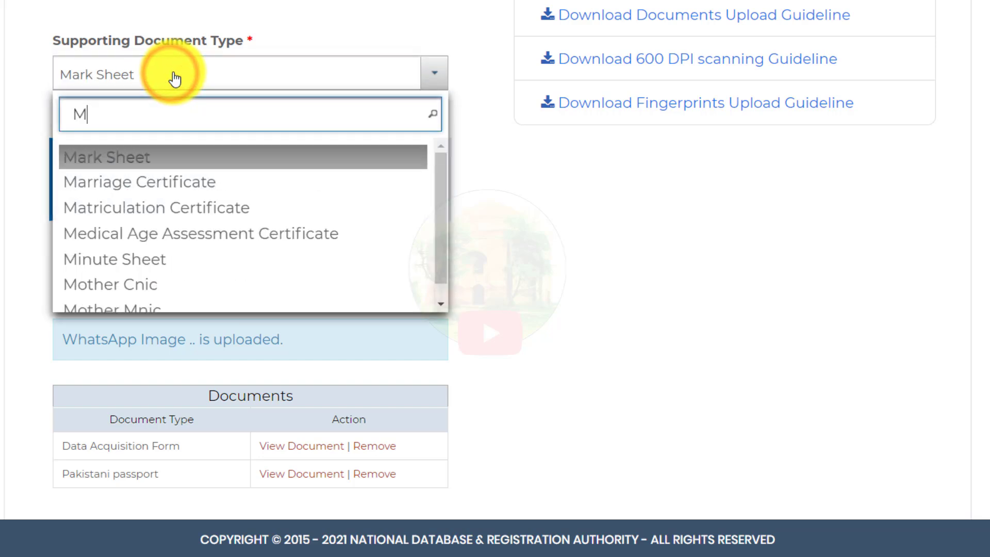
left_click(172, 188)
left_click(221, 68)
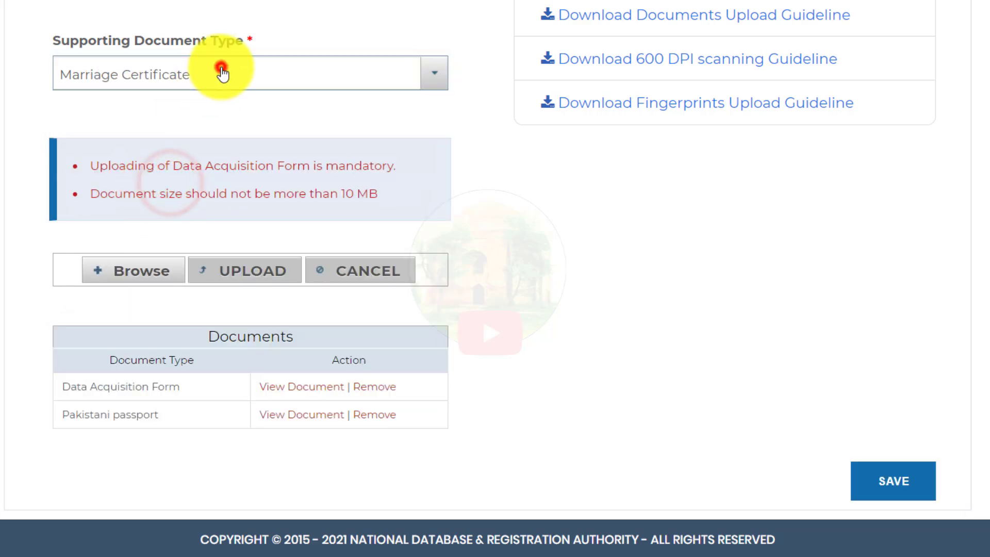
left_click(151, 183)
left_click(135, 270)
left_click(234, 8)
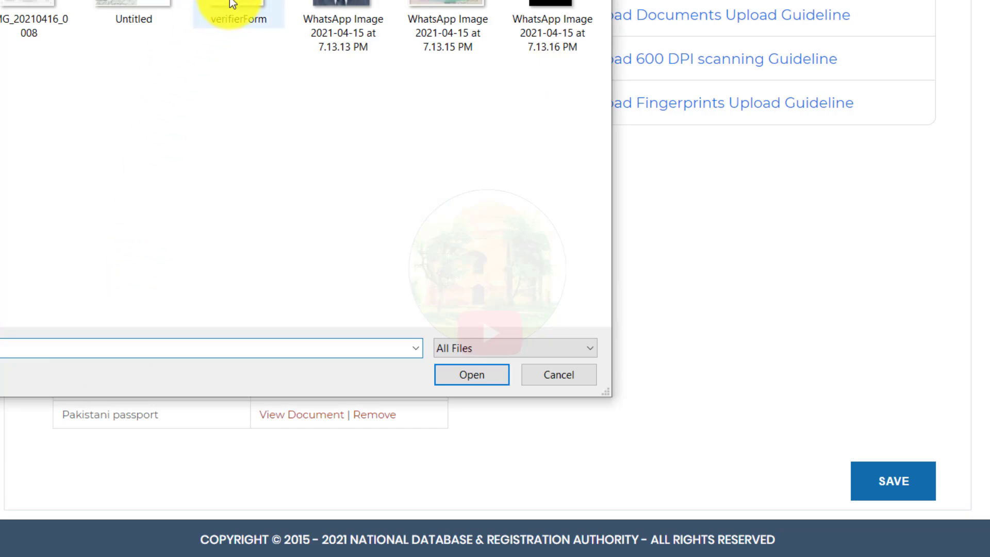
left_click(487, 372)
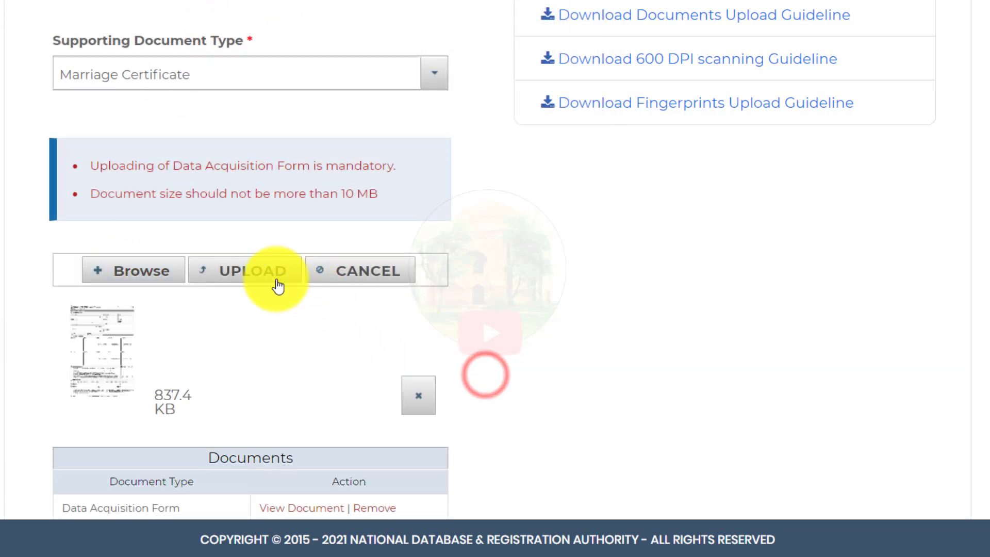
left_click(269, 275)
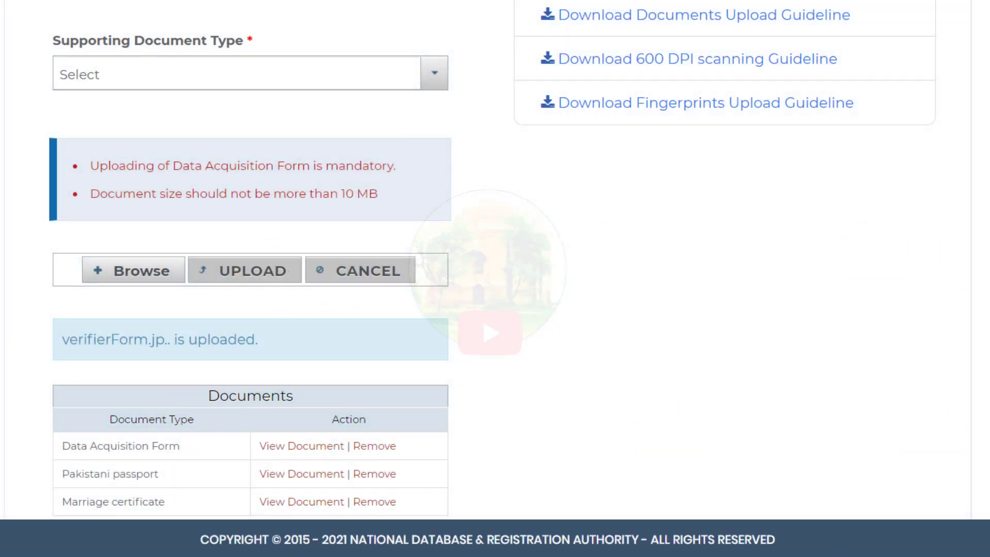
scroll(705, 367, "down", 1)
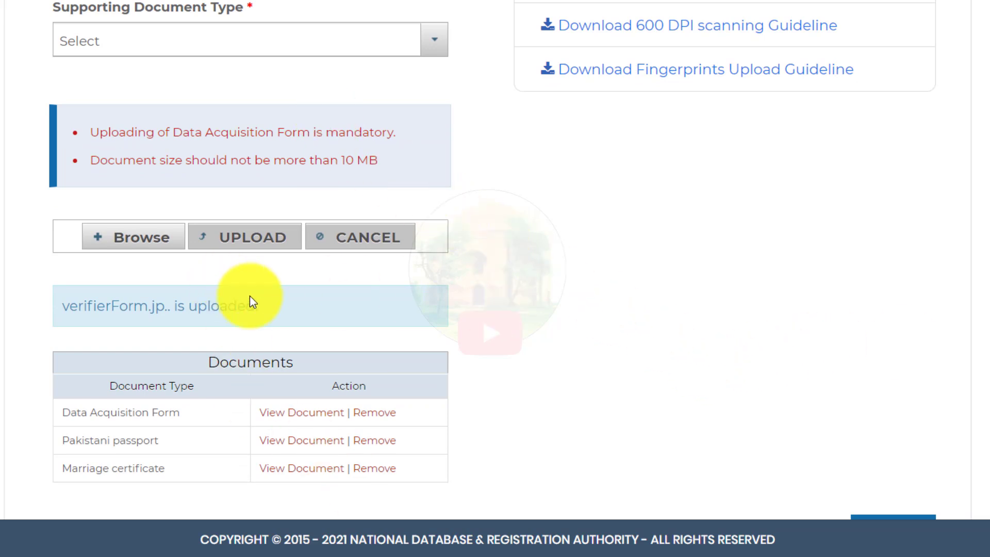
Step: Upload the identity card WhatsApp image with Identity Card as the document type
left_click(251, 33)
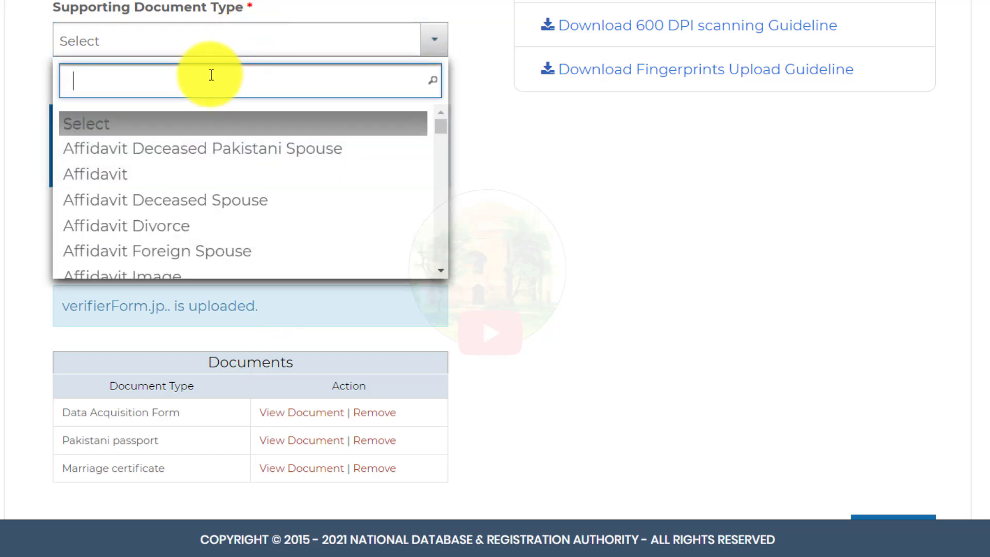
type("I")
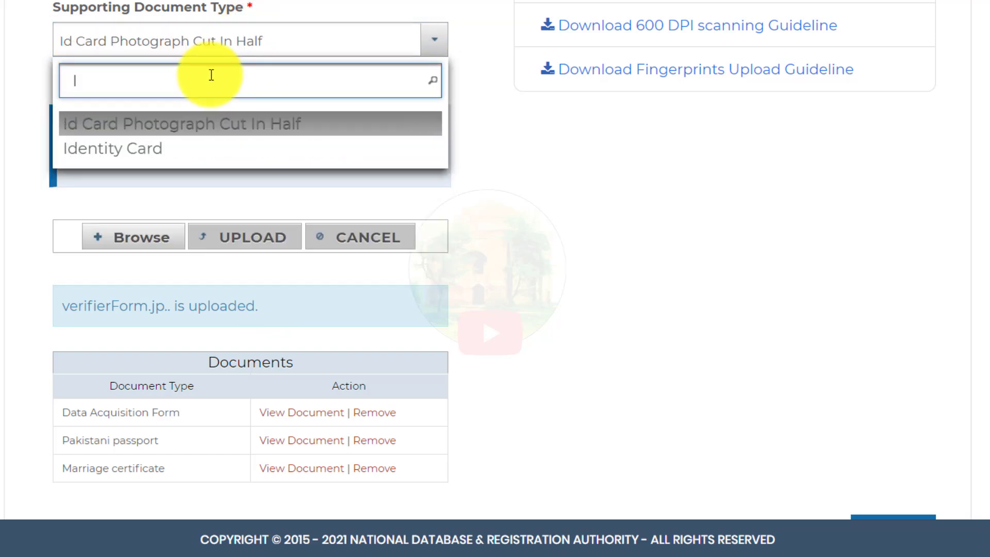
left_click(121, 148)
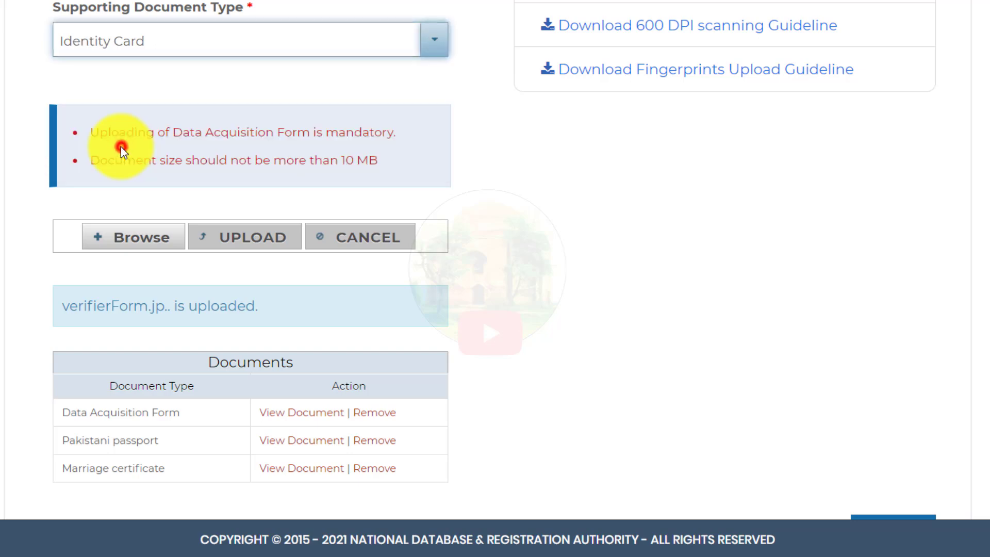
left_click(133, 236)
left_click(441, 5)
left_click(470, 375)
left_click(223, 239)
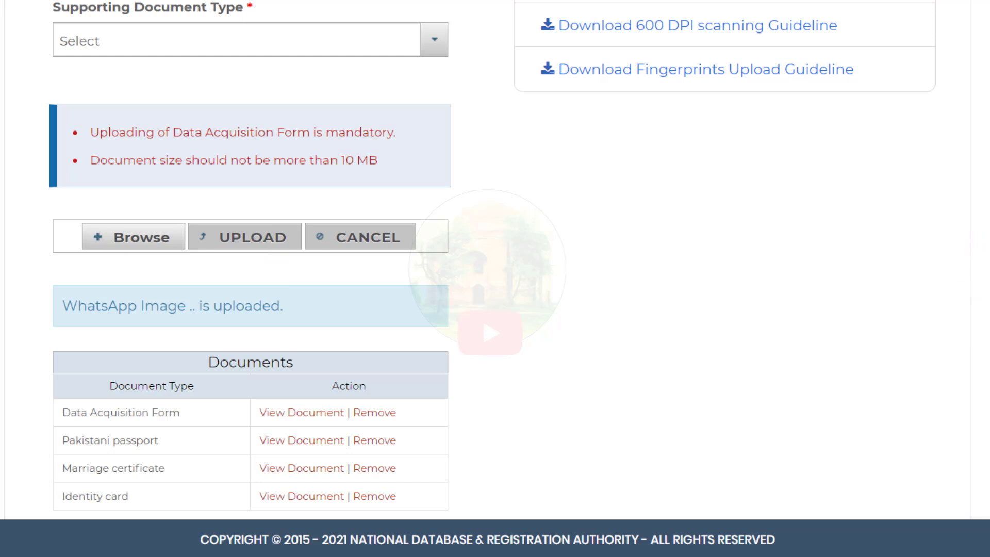
scroll(586, 428, "down", 1)
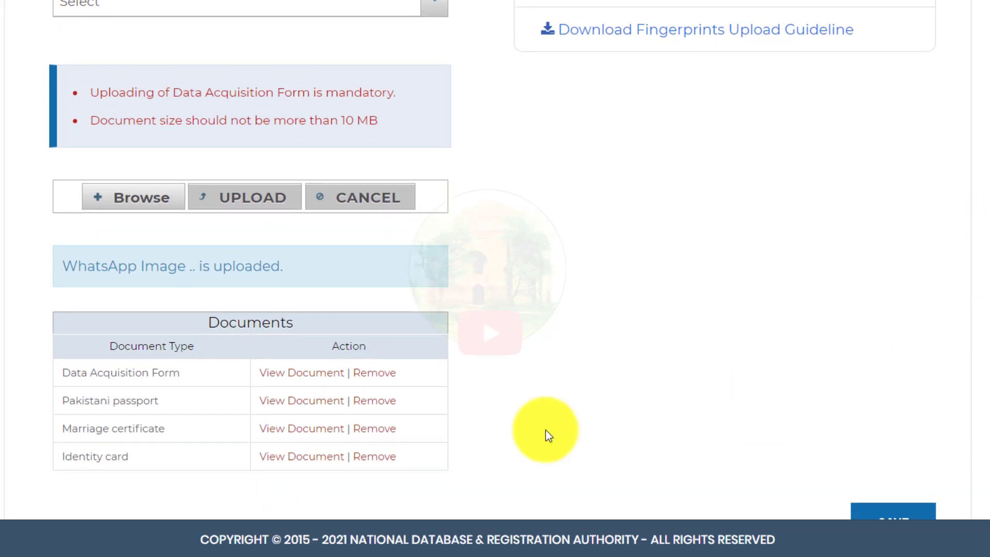
Step: Remove the Marriage certificate from the documents and save the remaining ones
left_click(381, 429)
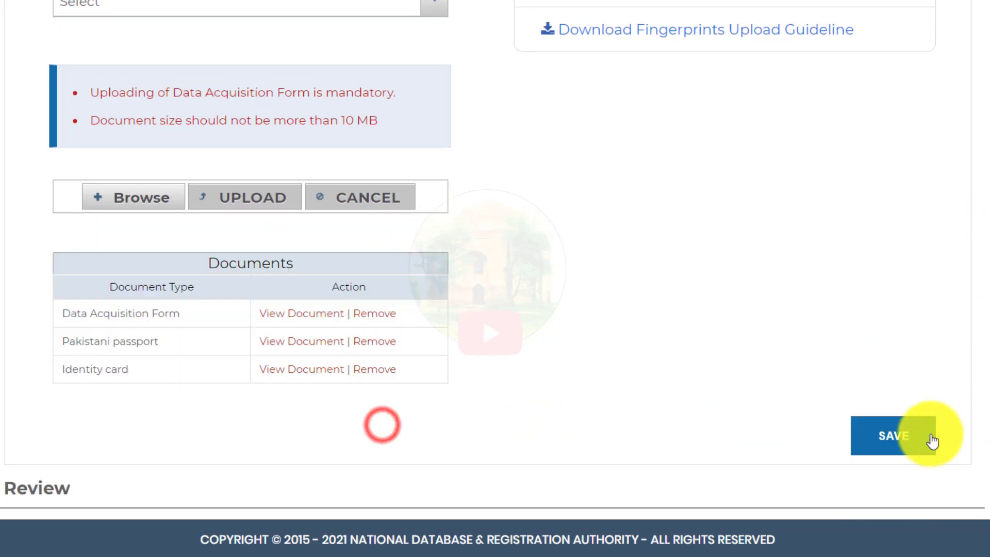
left_click(898, 438)
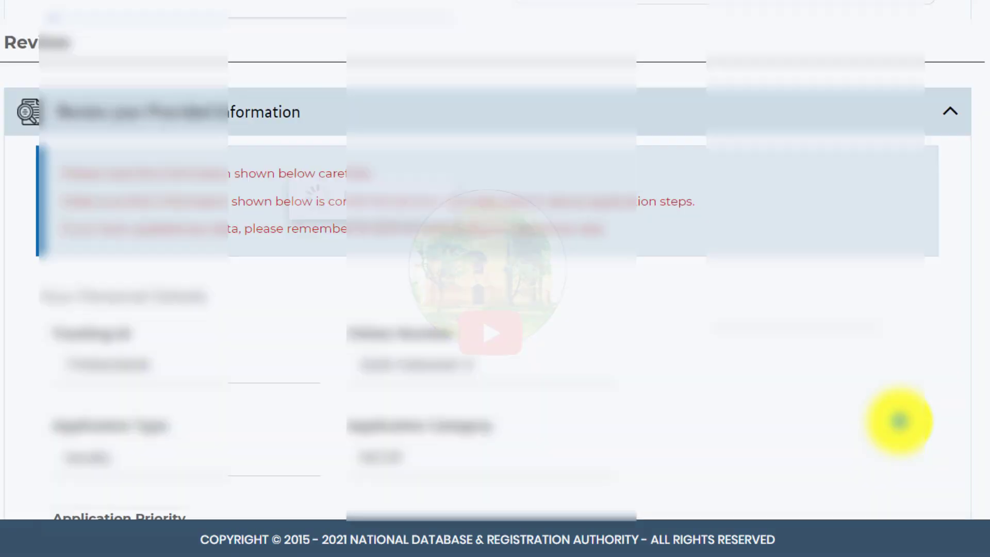
scroll(899, 420, "down", 6)
Step: Scroll through the Review Your Provided Information summary down to the Declarations
scroll(899, 420, "up", 5)
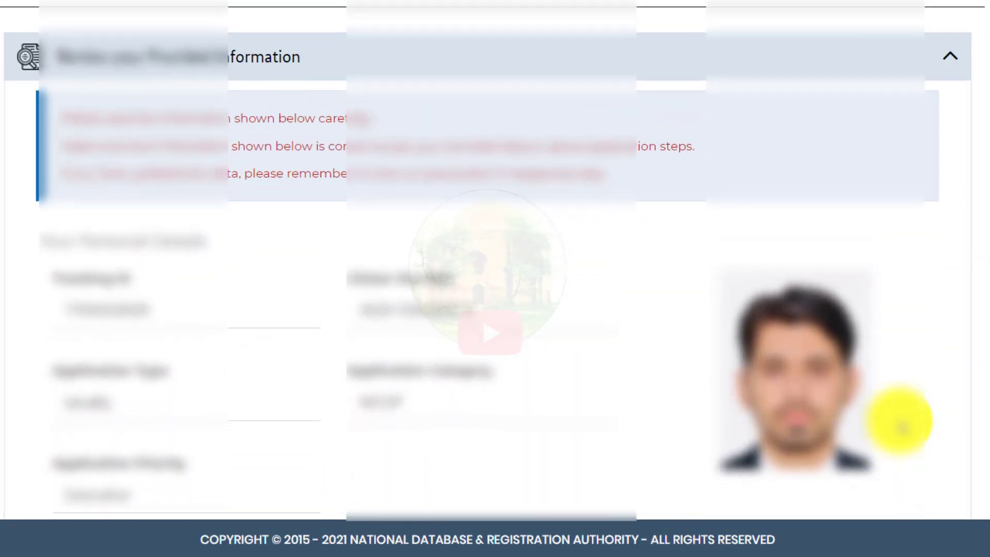
scroll(899, 421, "down", 2)
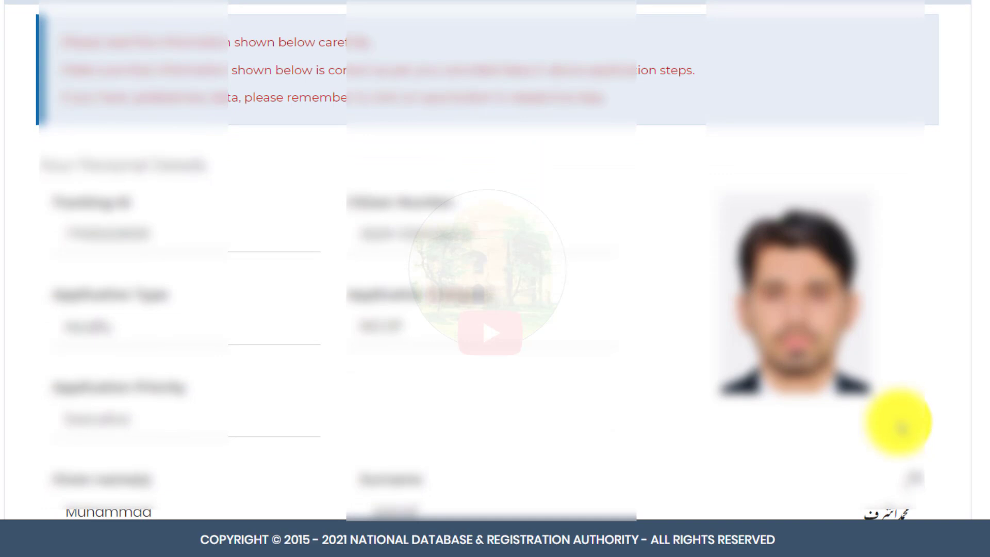
scroll(900, 423, "down", 10)
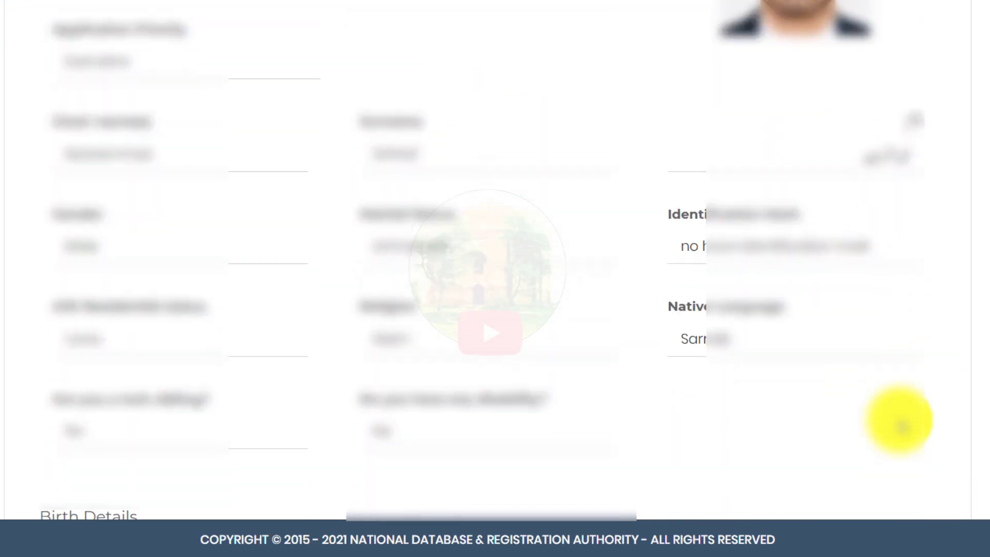
scroll(899, 420, "down", 12)
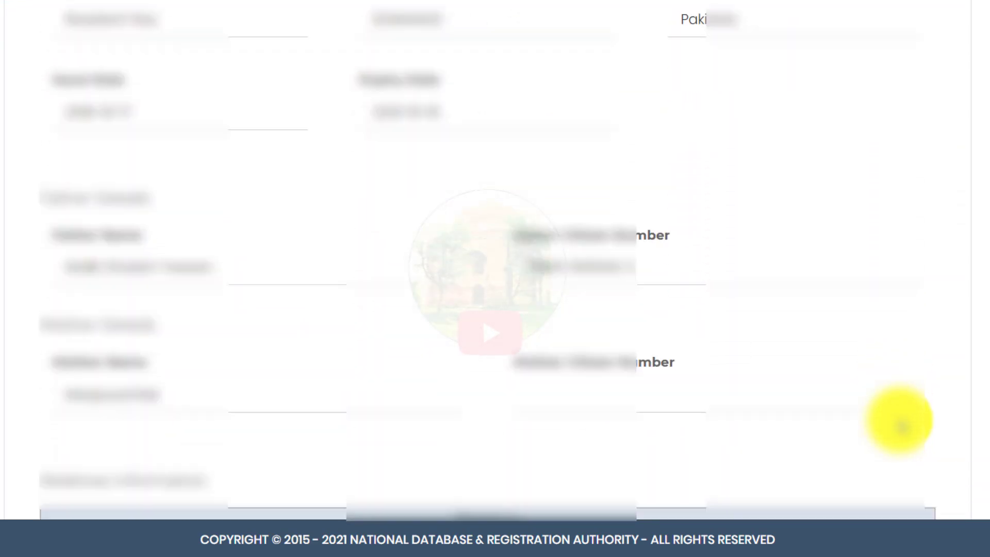
scroll(900, 420, "down", 10)
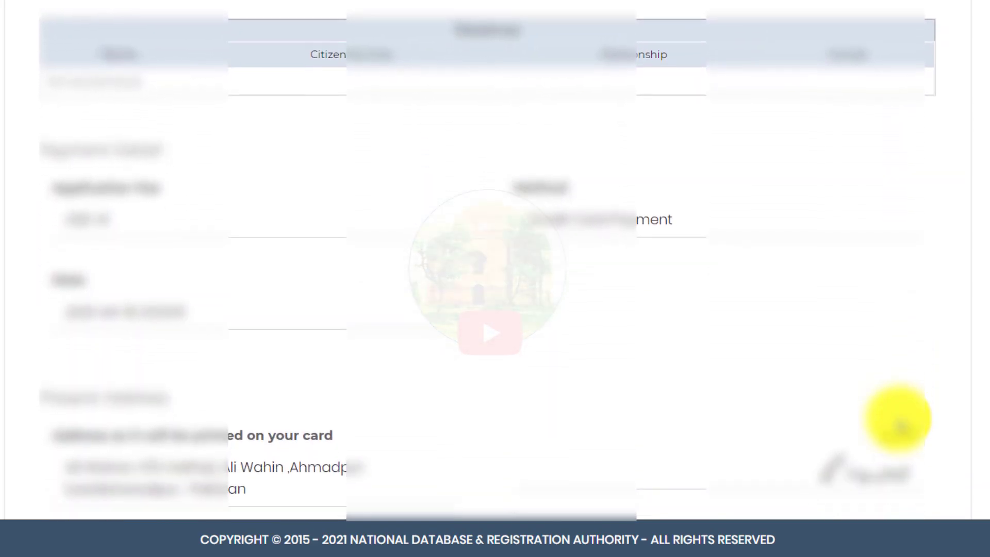
scroll(899, 422, "down", 8)
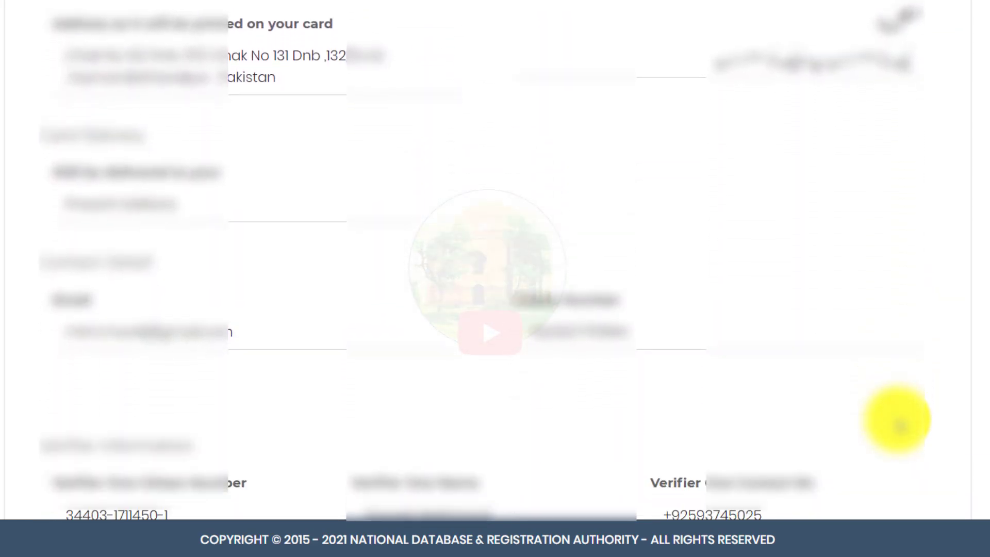
scroll(900, 423, "down", 6)
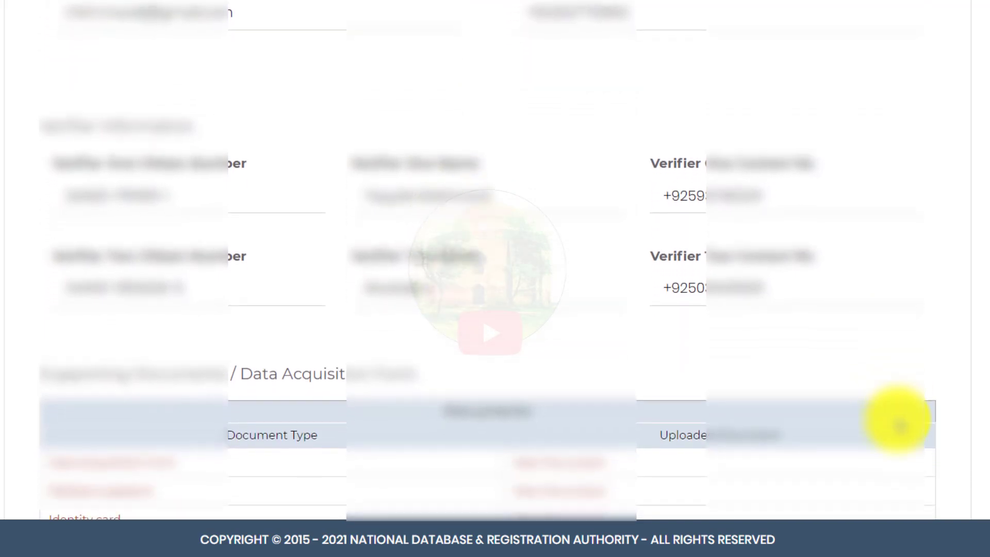
scroll(900, 423, "down", 8)
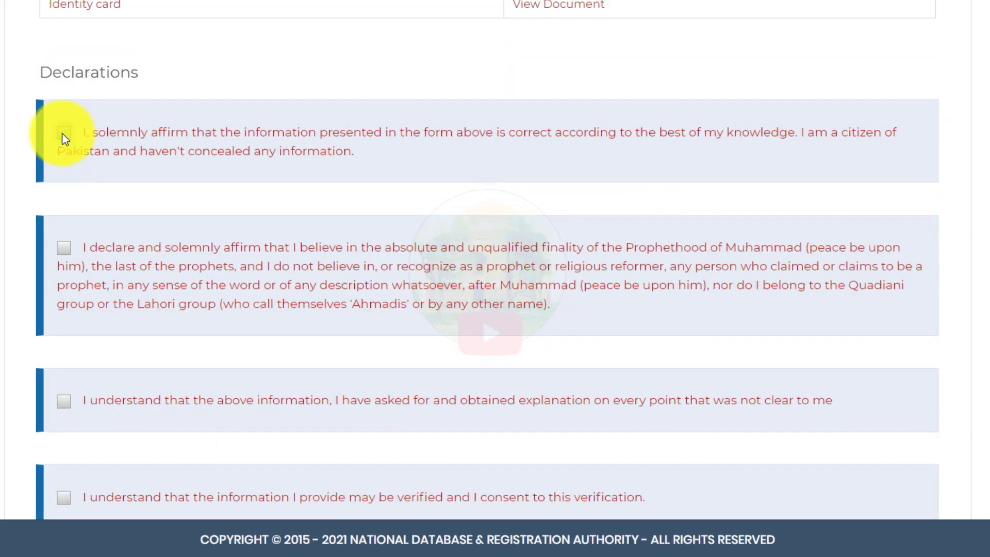
Step: Tick every declaration checkbox, including verification consent and no conviction or pending enquiry
left_click(63, 131)
left_click(59, 397)
scroll(60, 397, "down", 5)
left_click(62, 239)
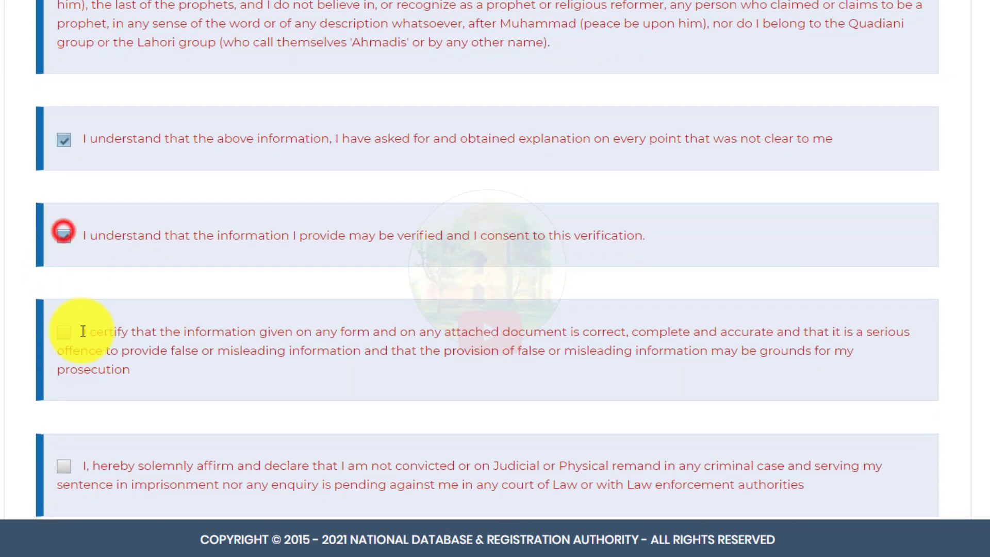
left_click(66, 336)
scroll(67, 337, "down", 5)
left_click(72, 232)
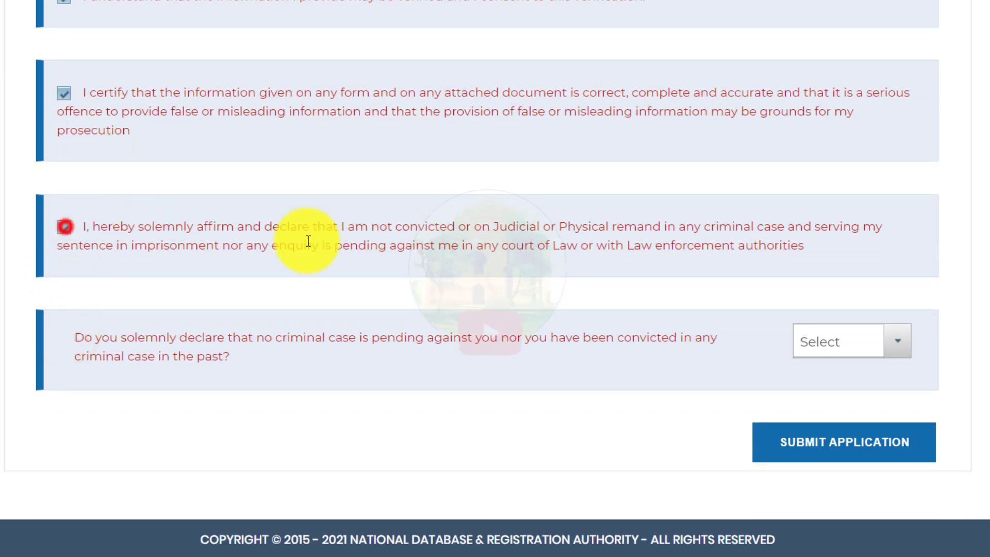
Step: Answer Yes to the criminal-case question and submit the application
left_click(894, 343)
left_click(840, 402)
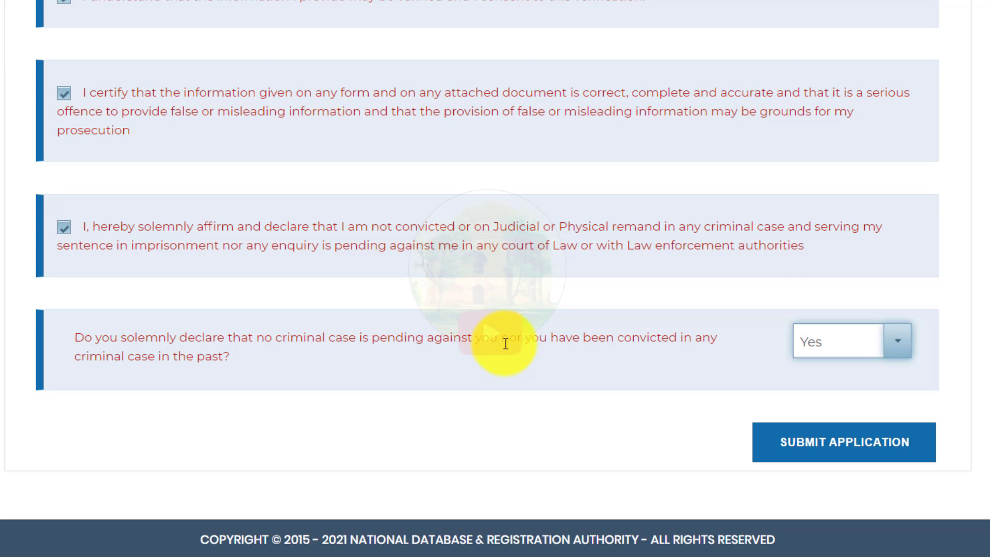
left_click(861, 443)
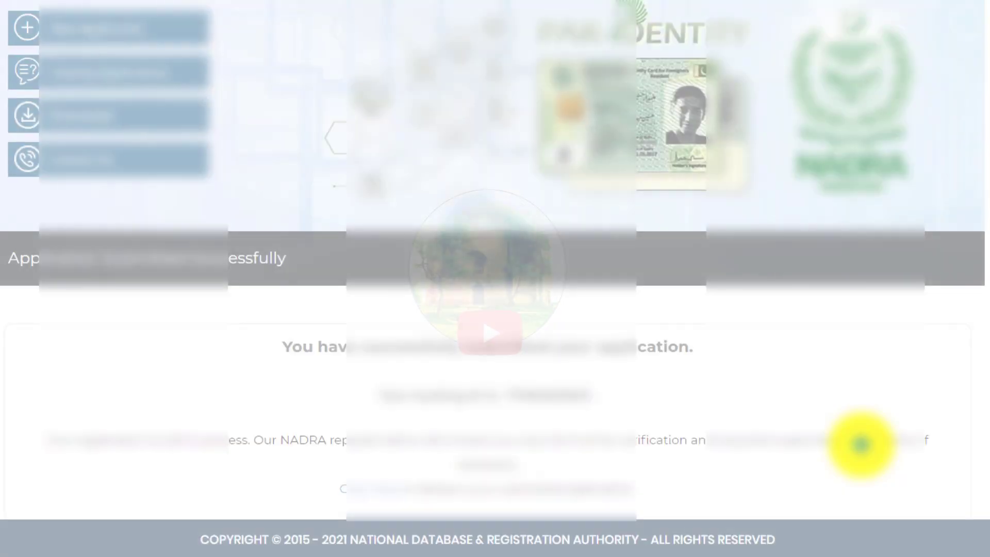
Step: Rate the site three stars and submit the rating feedback
scroll(961, 354, "down", 5)
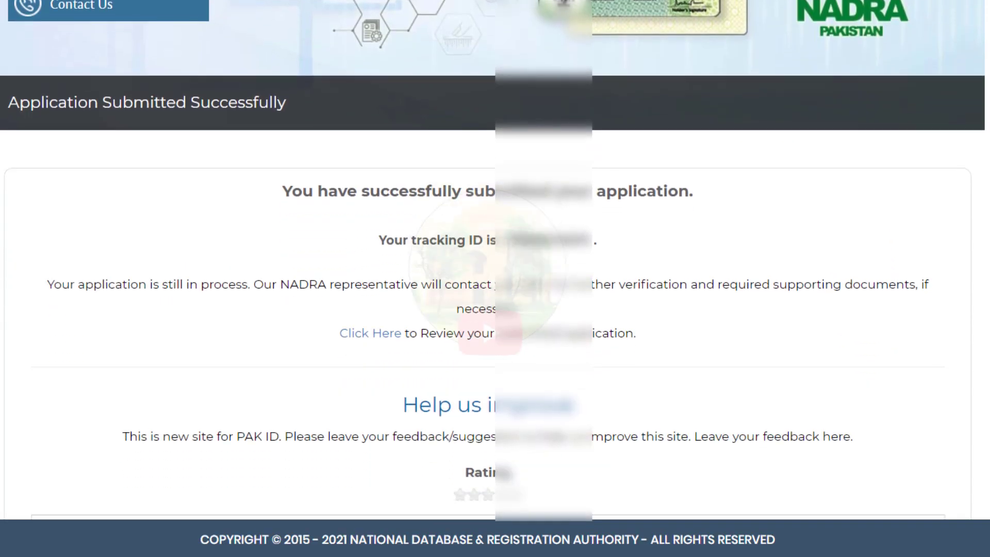
scroll(585, 258, "down", 1)
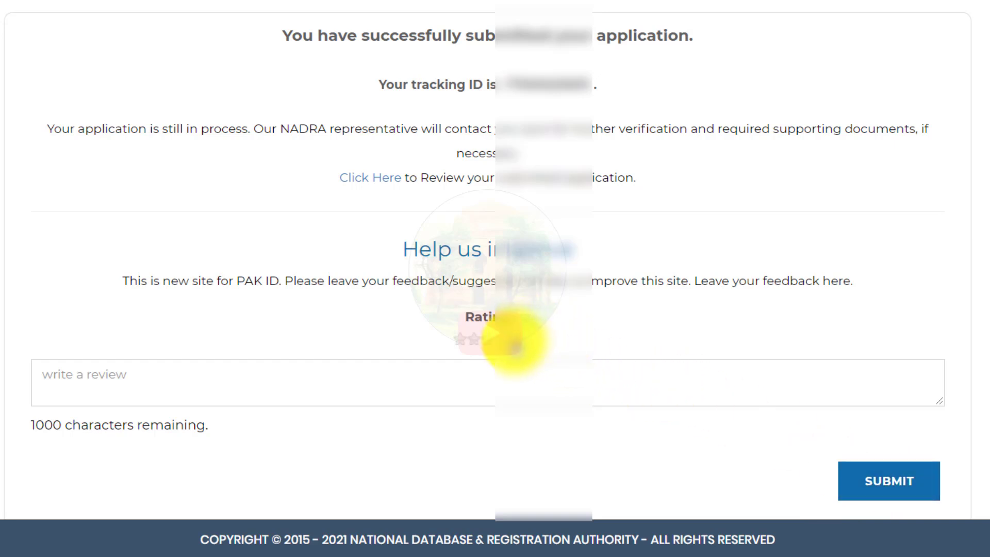
left_click(515, 339)
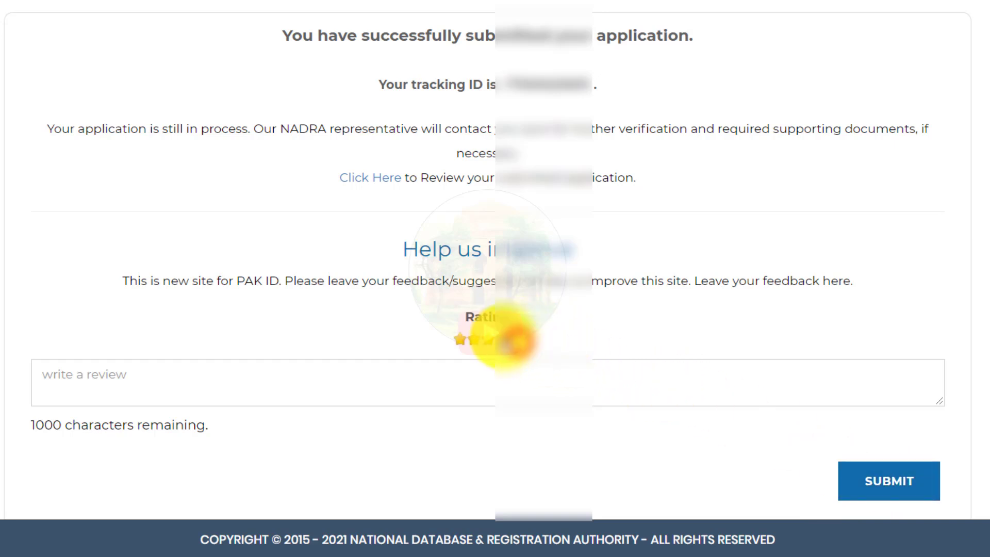
left_click(873, 479)
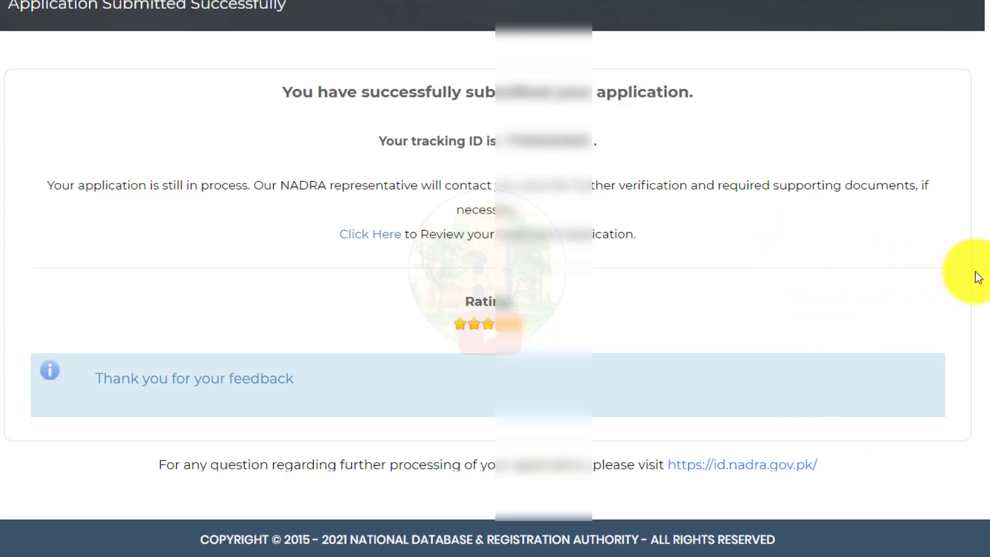
scroll(978, 277, "up", 2)
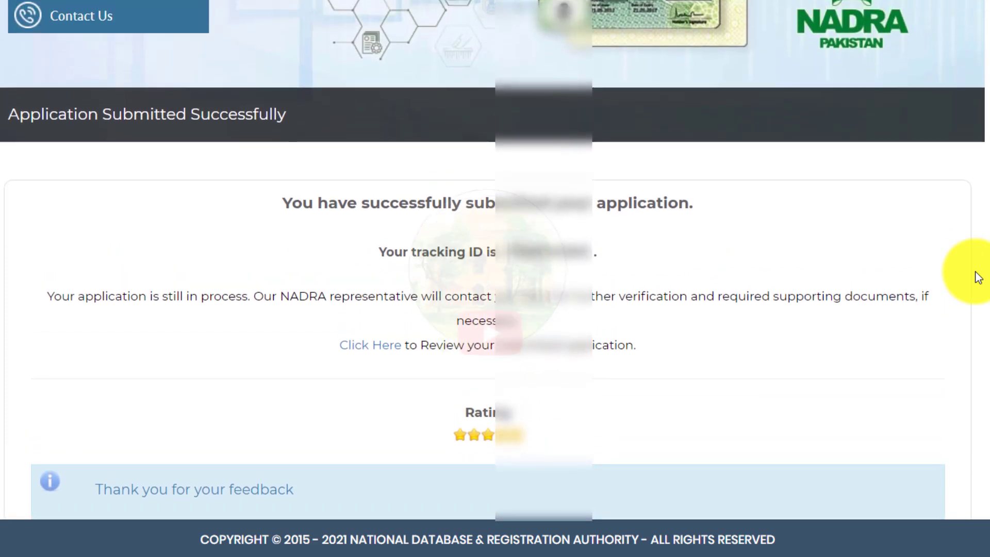
scroll(977, 277, "up", 1)
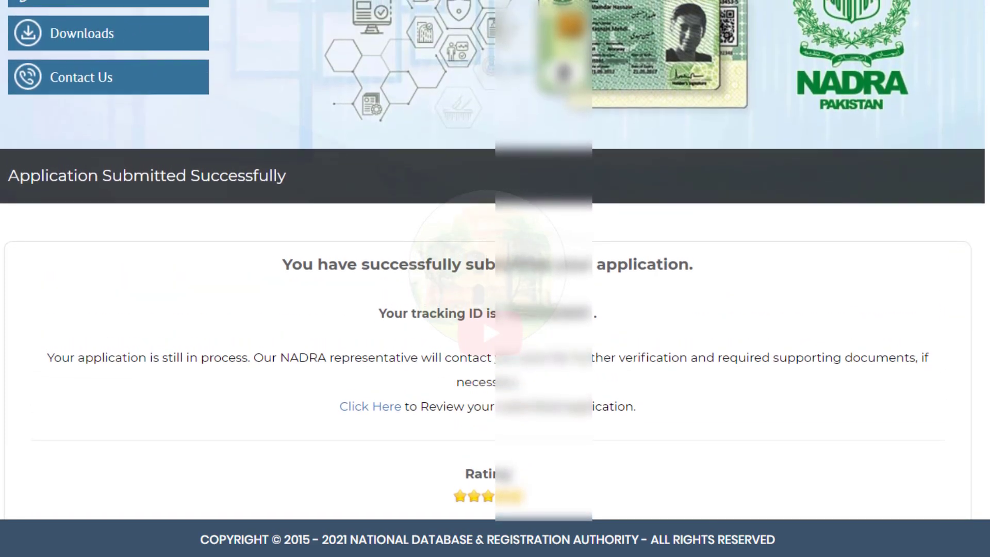
scroll(98, 44, "up", 1)
Step: Check the first in-process NICOP application's status under Existing Applications: not yet received at NADRA HQs
left_click(106, 64)
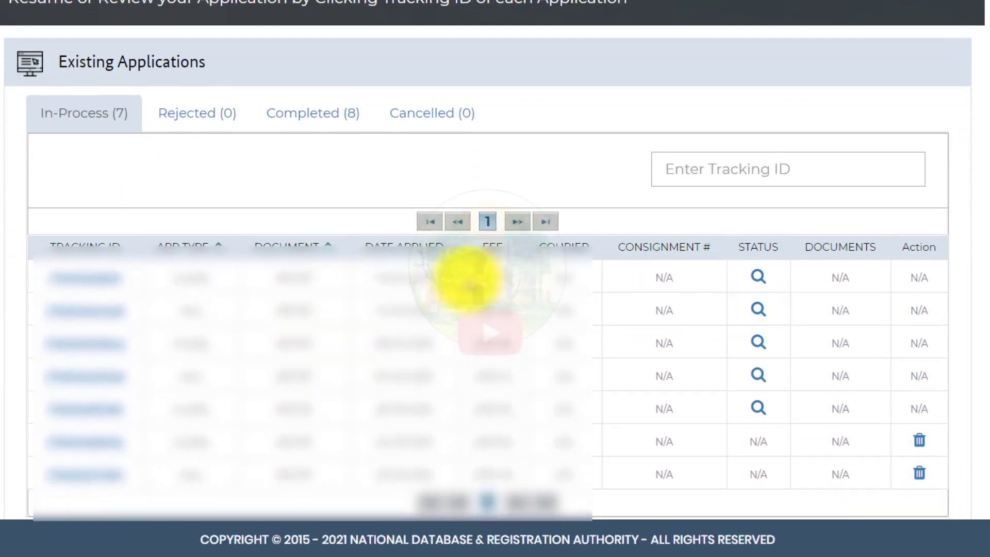
left_click(759, 279)
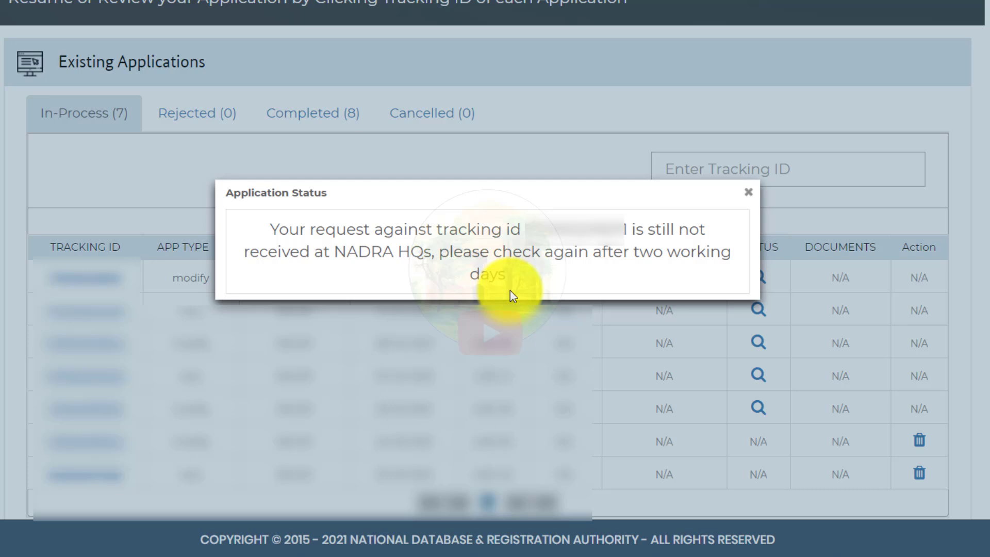
left_click(750, 193)
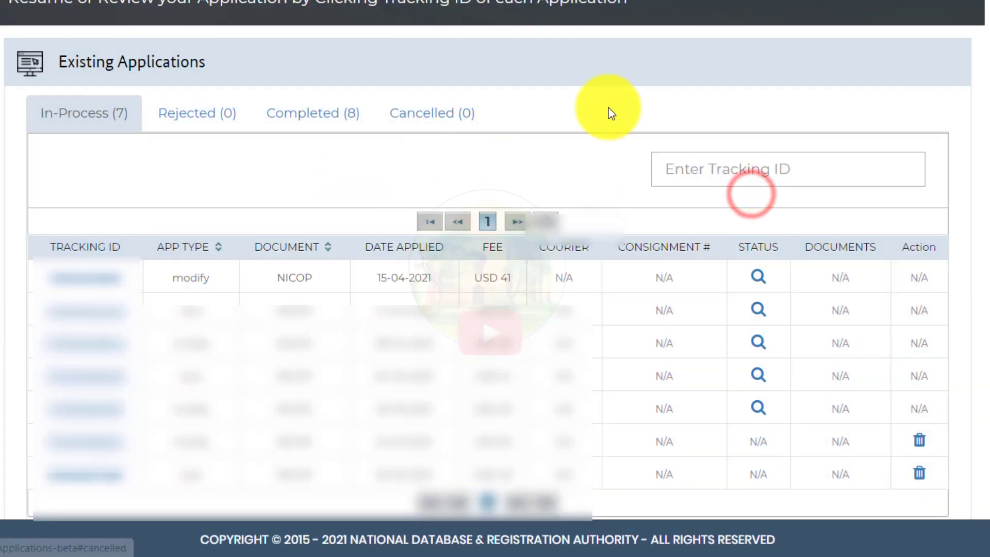